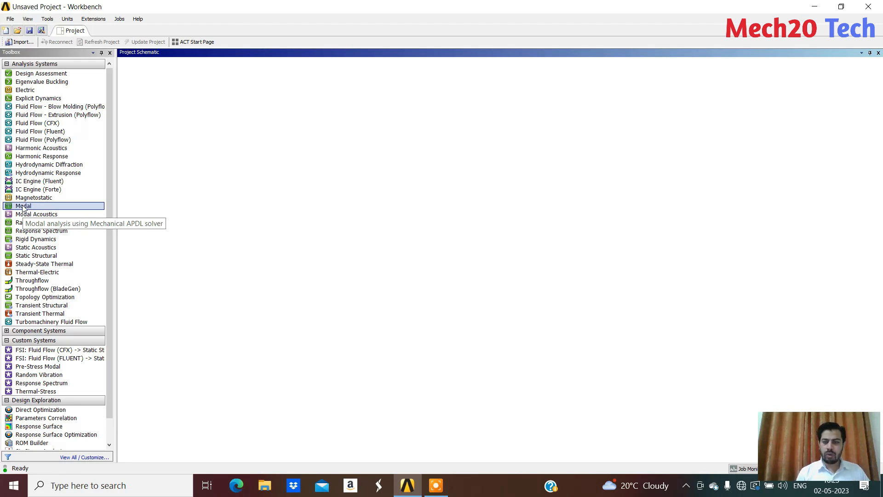
# Add a Modal analysis system to the project schematic and review the Structural Steel properties in its Engineering Data
pyautogui.moveTo(23, 207); pyautogui.dragTo(184, 115)
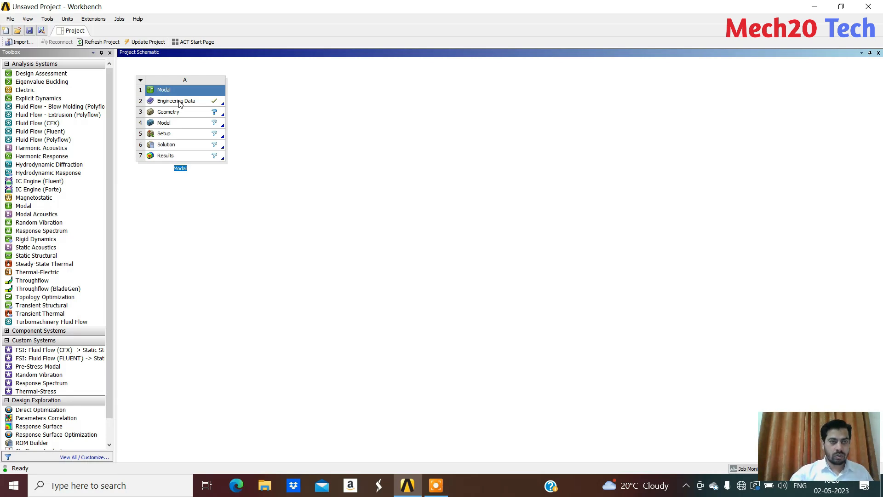
pyautogui.doubleClick(169, 101)
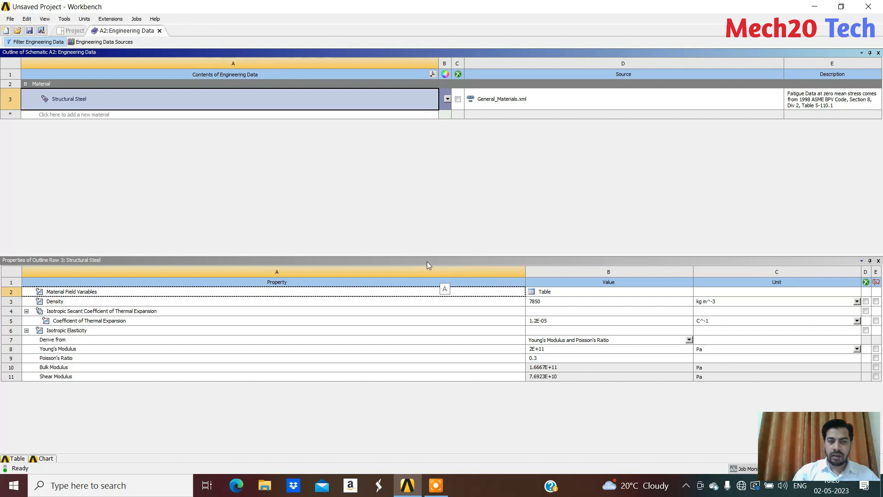
pyautogui.click(159, 30)
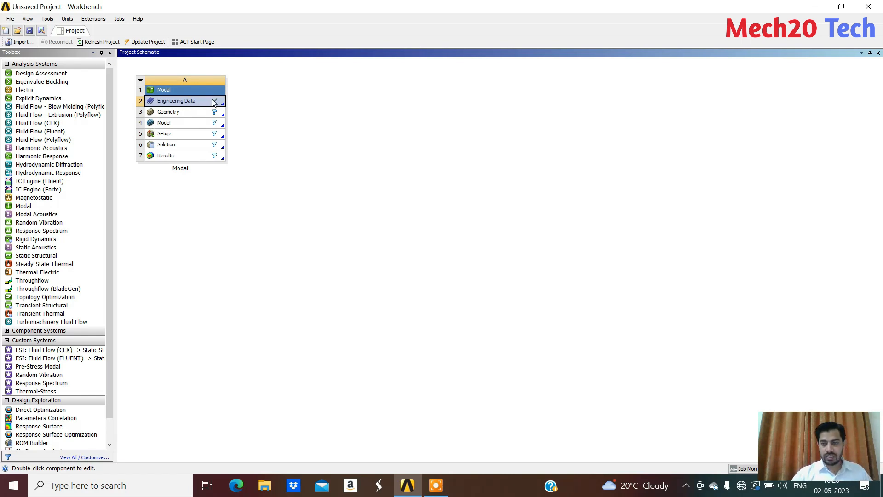
# Create a new DesignModeler geometry for the Modal system's Geometry cell
pyautogui.rightClick(171, 112)
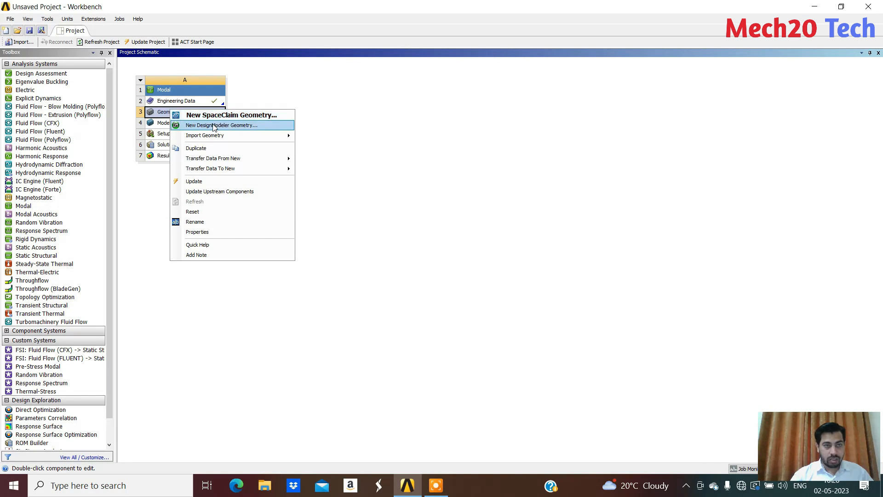
pyautogui.moveTo(220, 137)
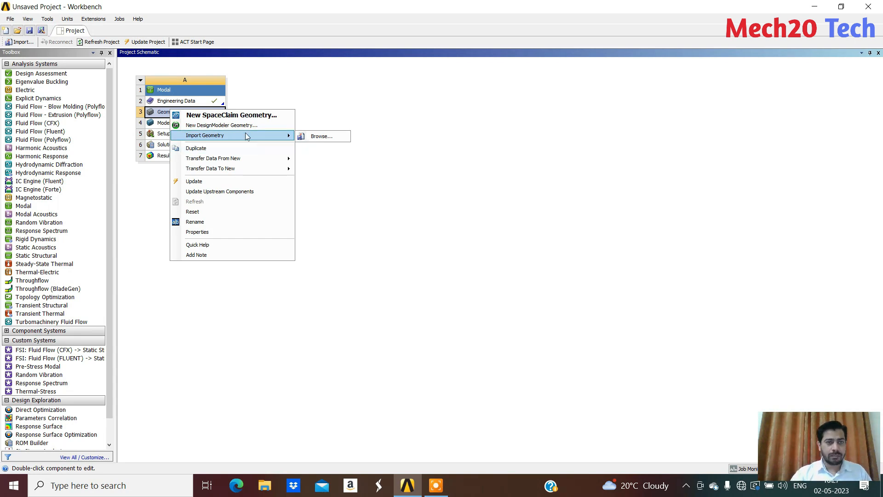
pyautogui.click(198, 126)
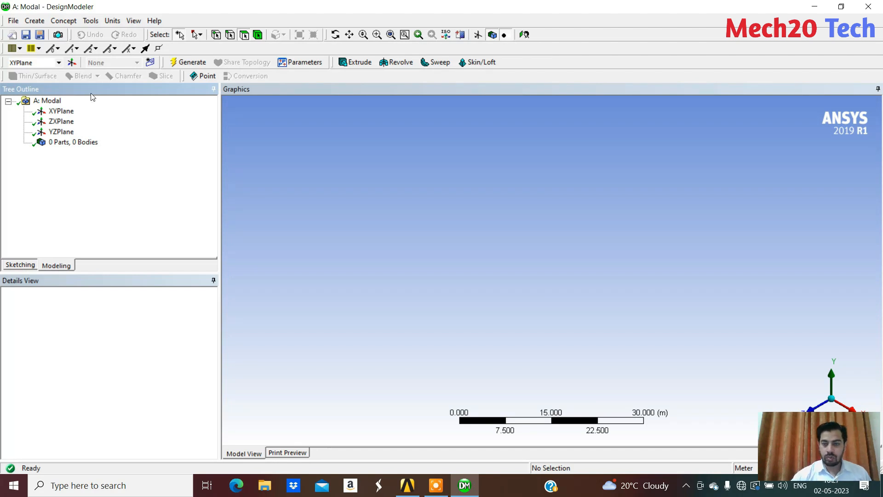
# Sketch a rectangle about 14.3 m by 5 m on the XYPlane with one corner at the origin
pyautogui.click(61, 111)
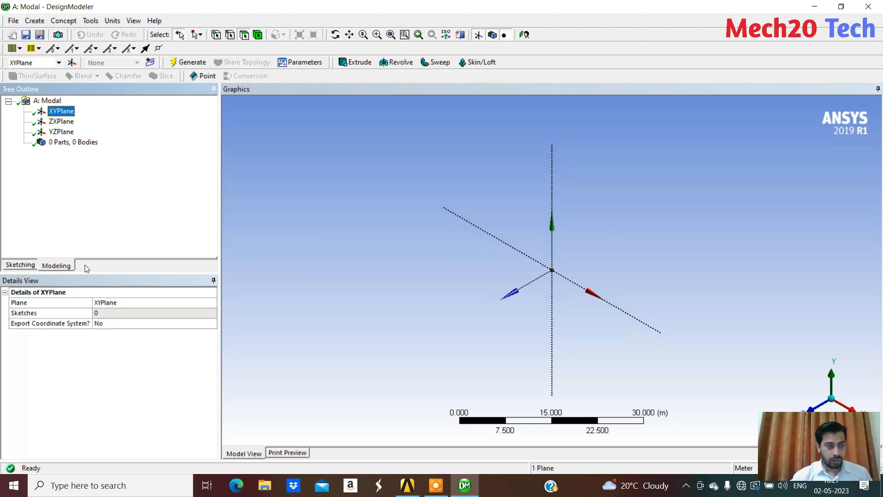
pyautogui.click(20, 266)
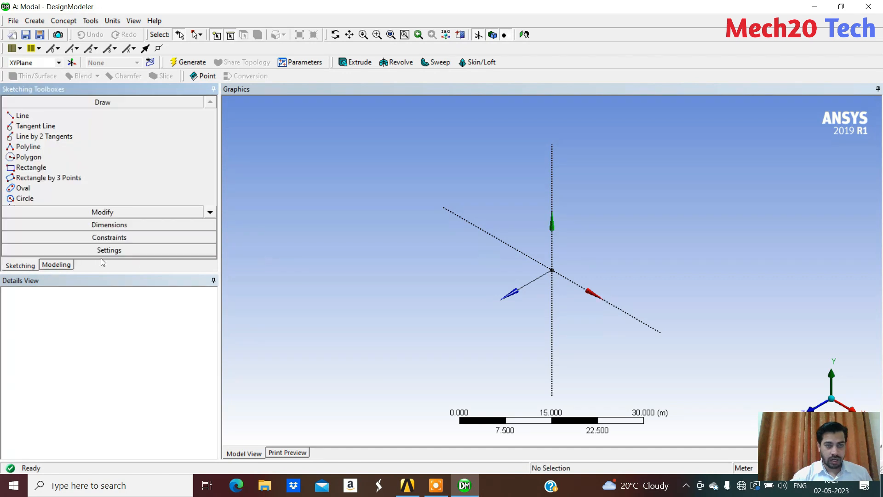
pyautogui.click(27, 168)
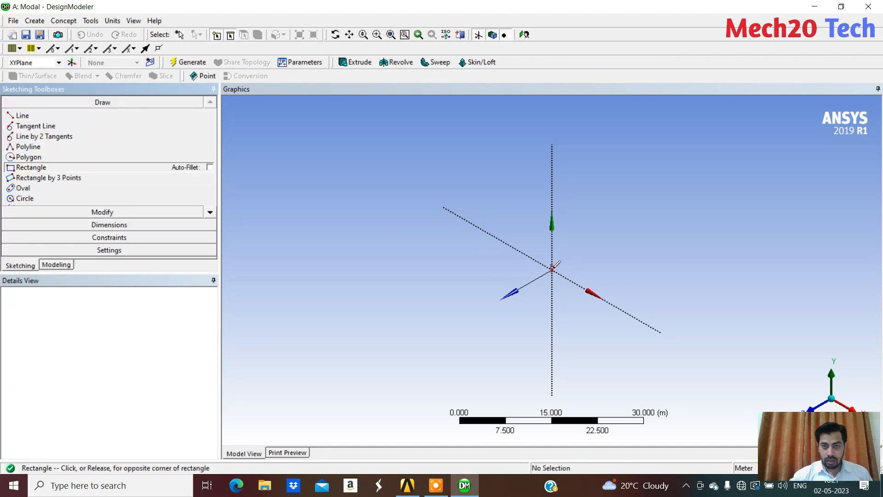
pyautogui.click(552, 270)
pyautogui.click(614, 280)
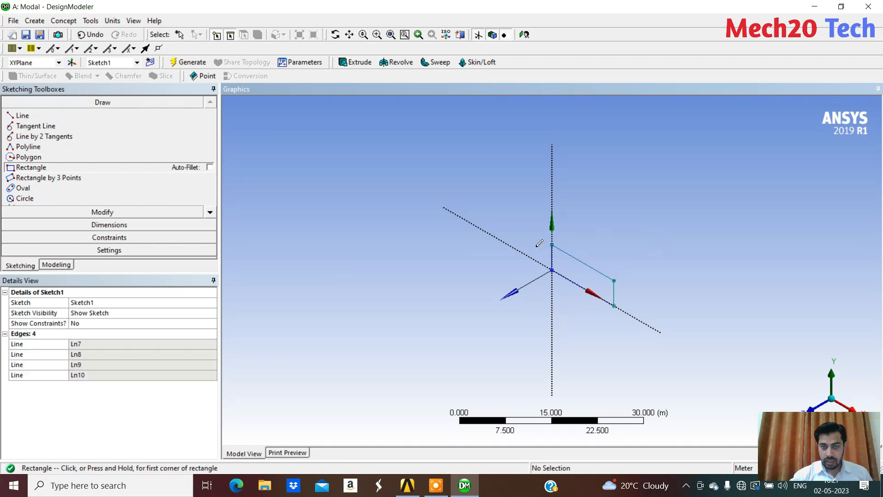
# Switch the length unit to millimetres and dimension the rectangle's upper horizontal edge and its vertical edge opposite the origin
pyautogui.click(110, 20)
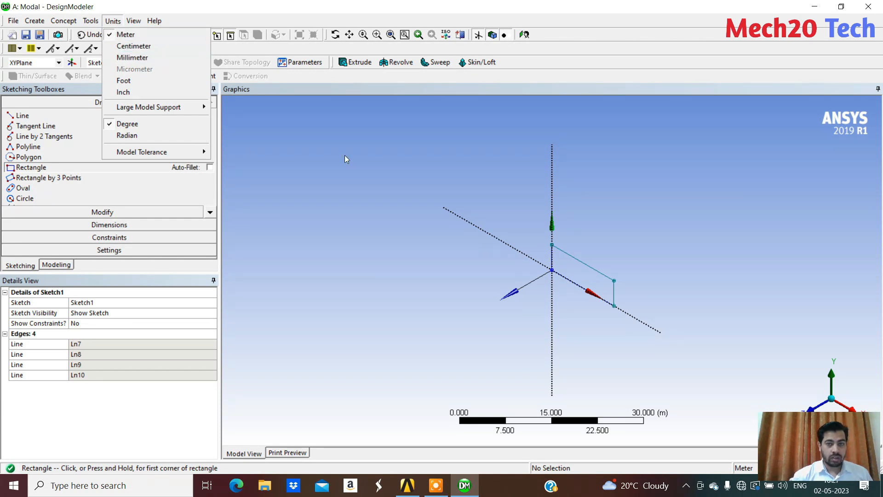
pyautogui.click(144, 60)
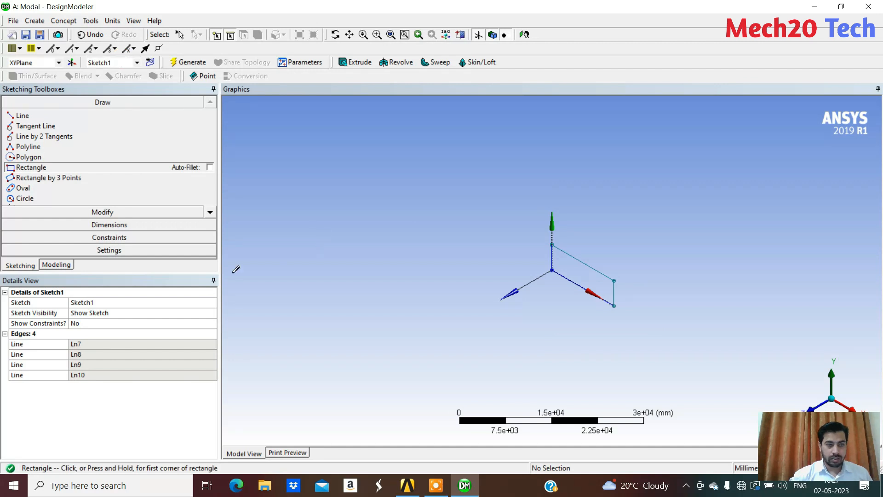
pyautogui.click(109, 225)
pyautogui.click(589, 267)
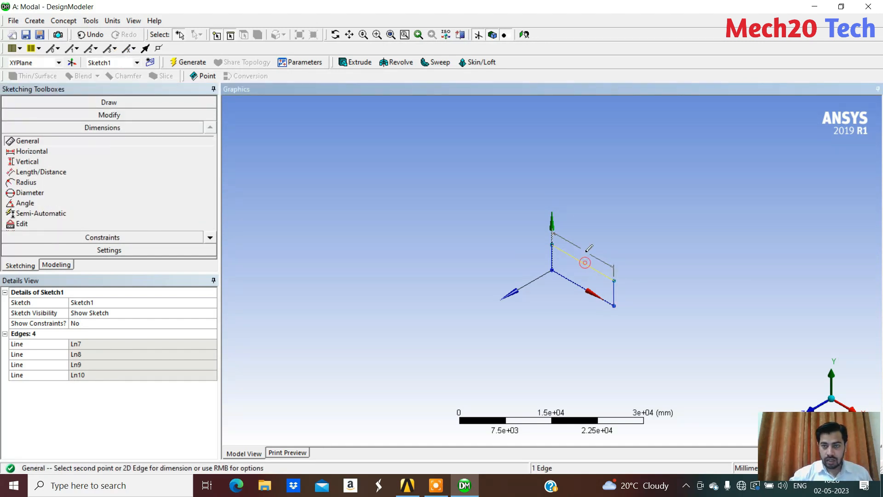
pyautogui.click(592, 263)
pyautogui.click(615, 295)
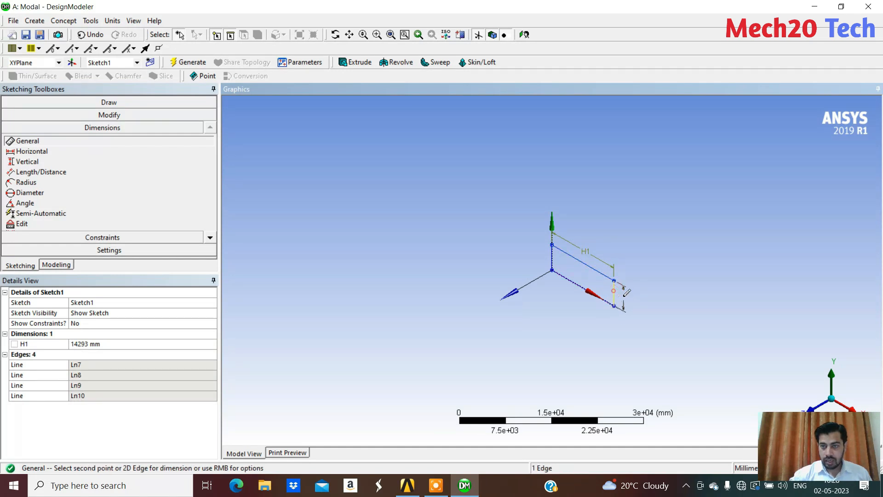
pyautogui.click(649, 295)
pyautogui.scroll(5, 650, 295)
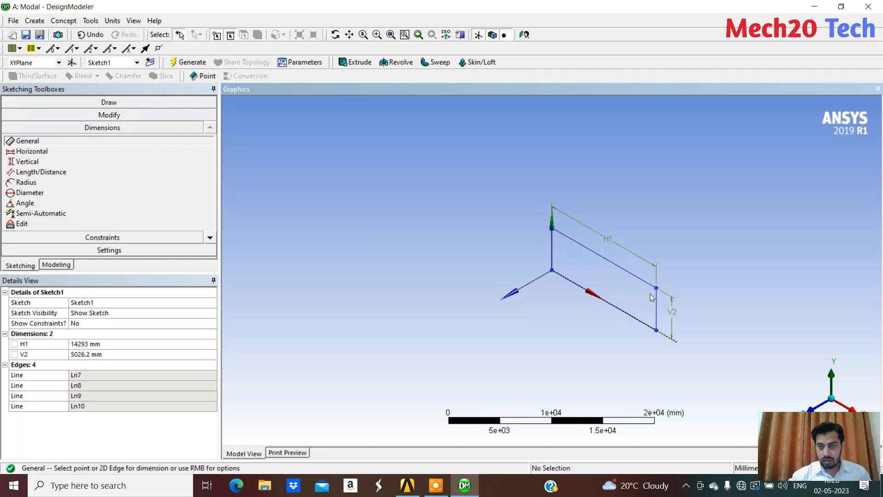
pyautogui.scroll(1, 650, 294)
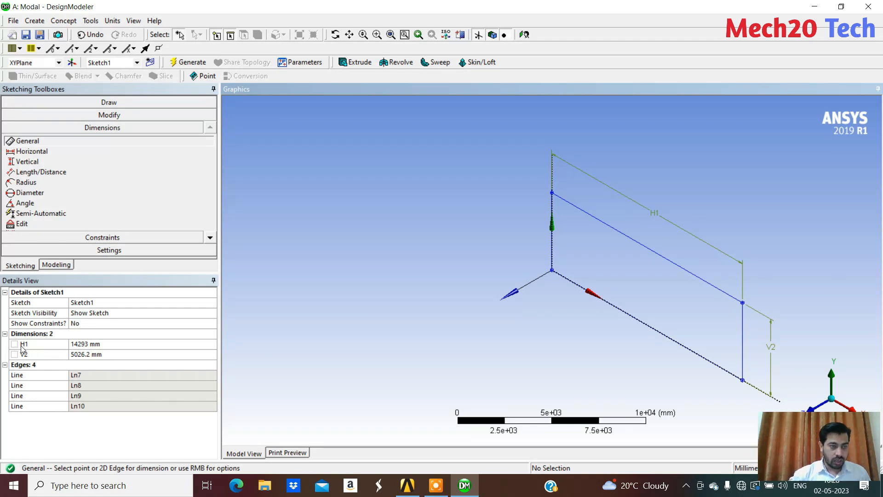
# Set the rectangle's horizontal dimension to 150 mm and its vertical dimension to 20 mm
pyautogui.click(98, 346)
pyautogui.write('150')
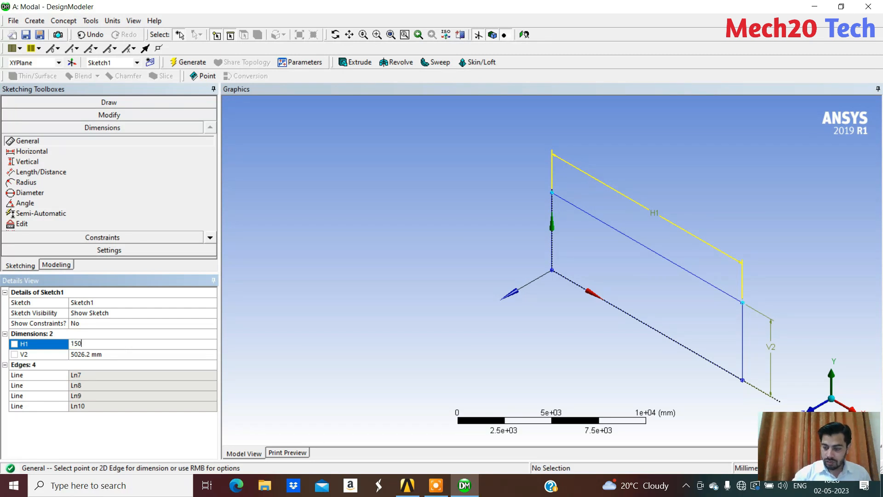
pyautogui.press('Return')
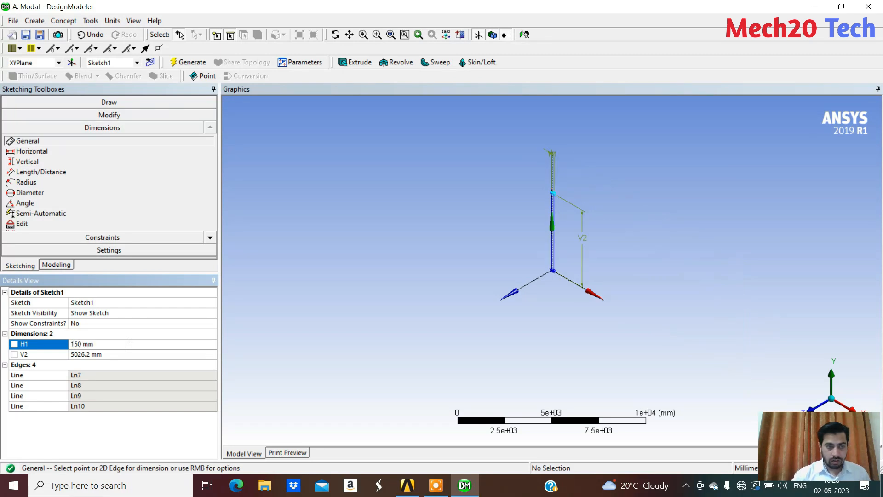
pyautogui.click(99, 356)
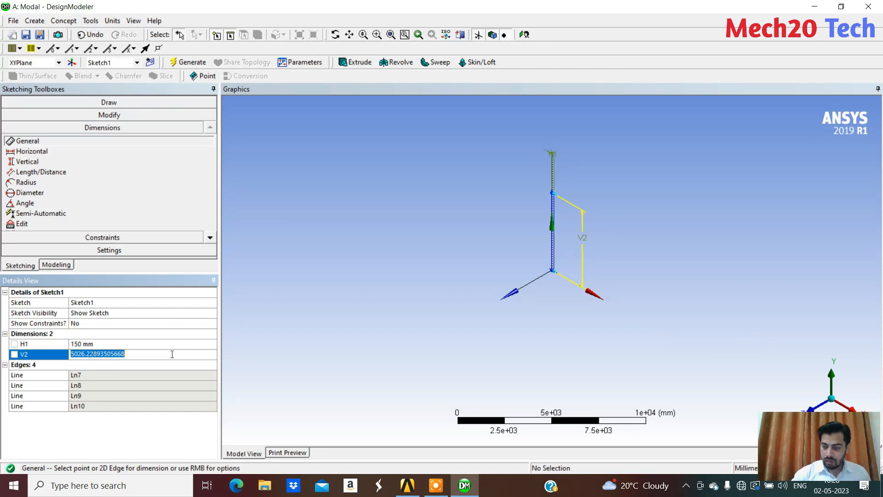
pyautogui.write('20')
pyautogui.press('Return')
pyautogui.scroll(2, 558, 281)
pyautogui.scroll(10, 558, 281)
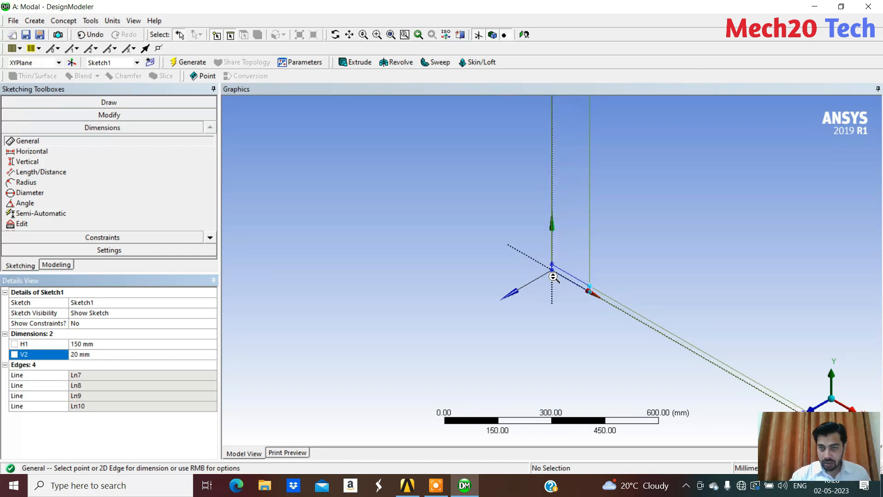
pyautogui.scroll(2, 552, 278)
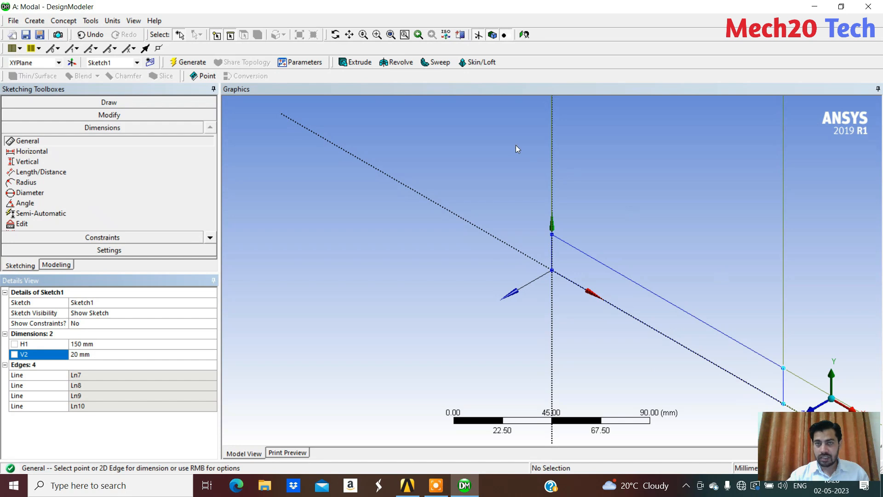
# Extrude the rectangle sketch to a fixed depth of 600 mm with Add Material and generate the solid
pyautogui.click(355, 62)
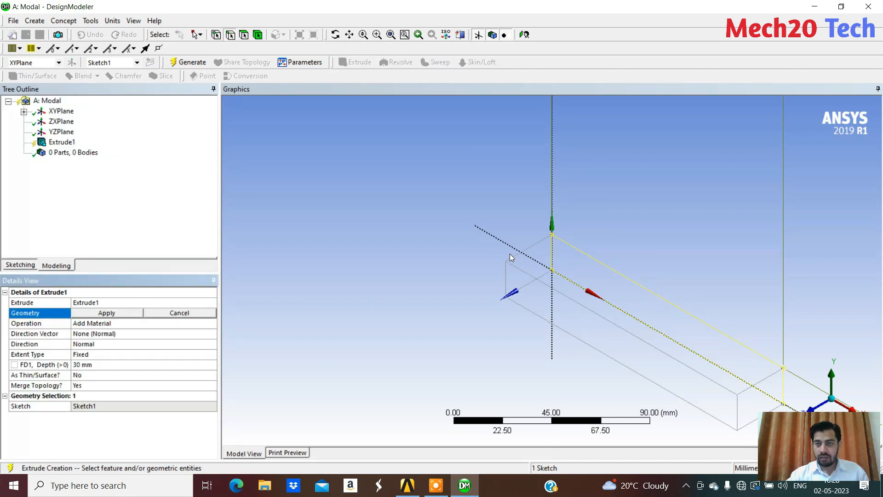
pyautogui.moveTo(609, 339); pyautogui.dragTo(566, 332, button='middle')
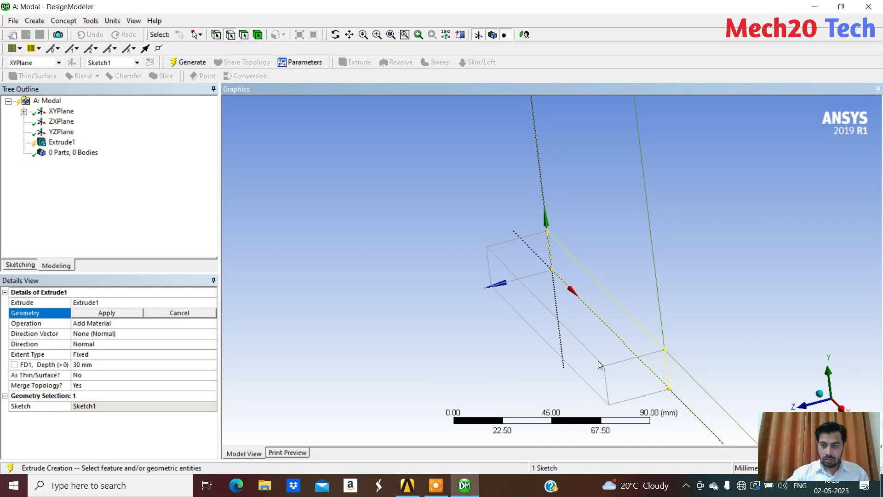
pyautogui.click(99, 365)
pyautogui.write('6')
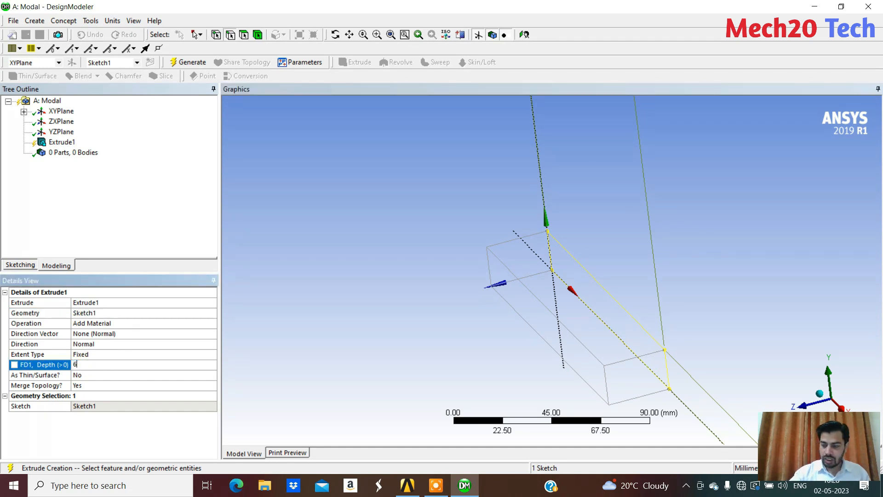
pyautogui.write('00')
pyautogui.press('Return')
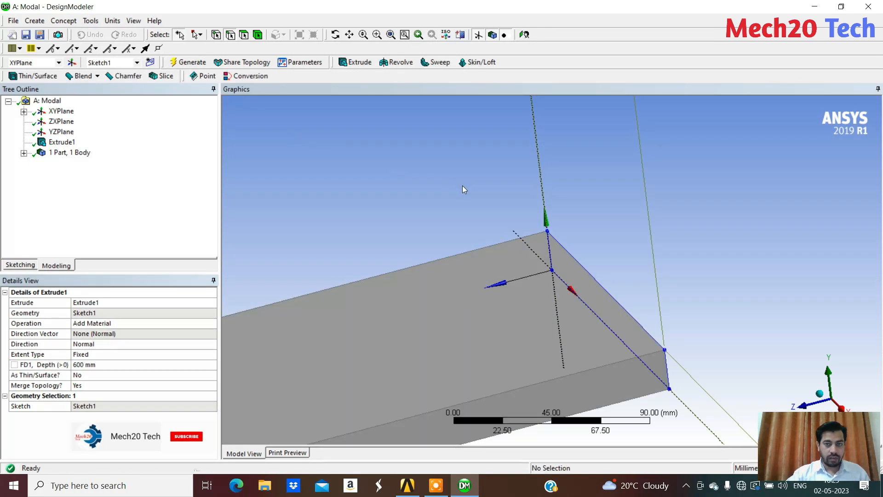
# Inspect the extruded plate, close DesignModeler and open the Modal system's Model cell in Mechanical
pyautogui.scroll(-3, 451, 258)
pyautogui.moveTo(445, 253); pyautogui.dragTo(424, 251, button='middle')
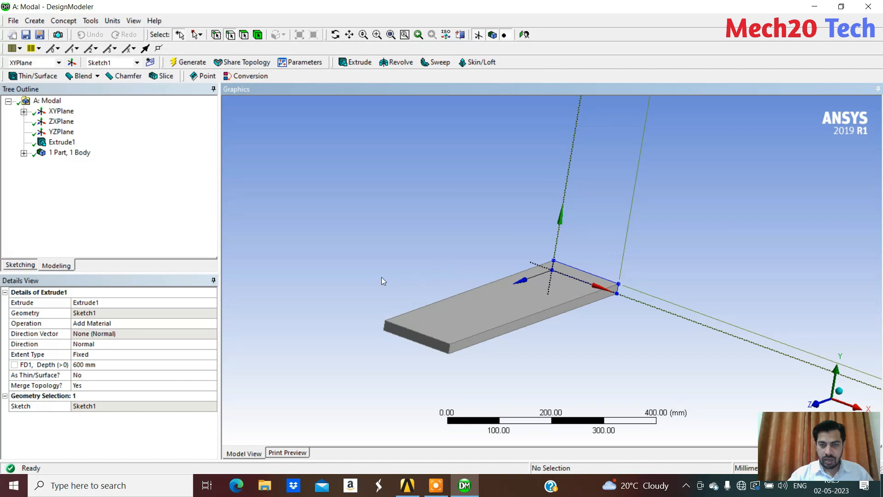
pyautogui.moveTo(483, 275); pyautogui.dragTo(439, 269, button='middle')
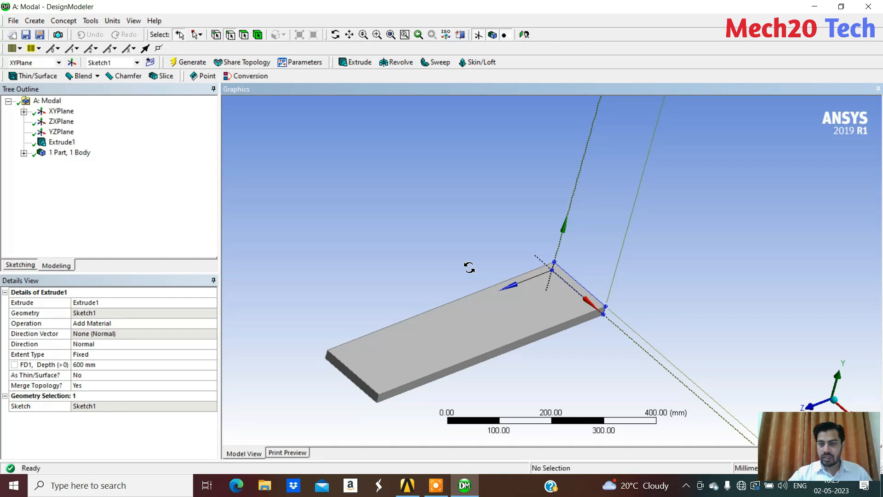
pyautogui.moveTo(467, 267); pyautogui.dragTo(479, 253, button='middle')
pyautogui.click(877, 7)
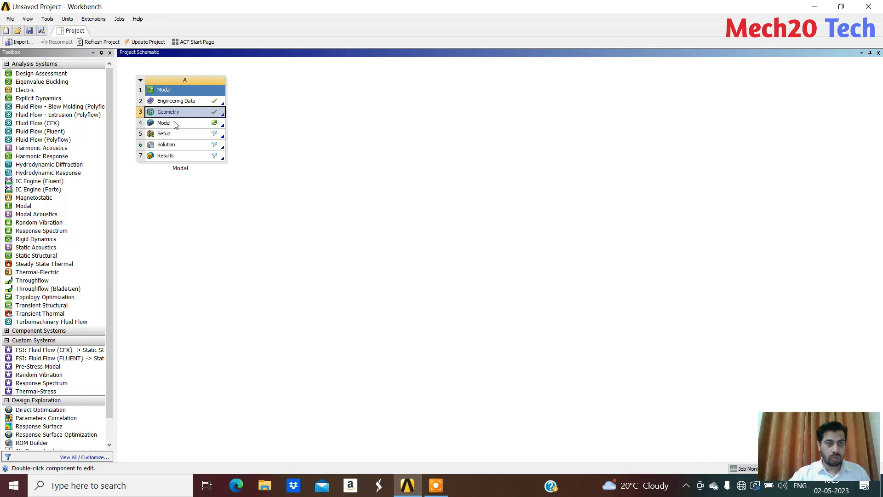
pyautogui.doubleClick(171, 124)
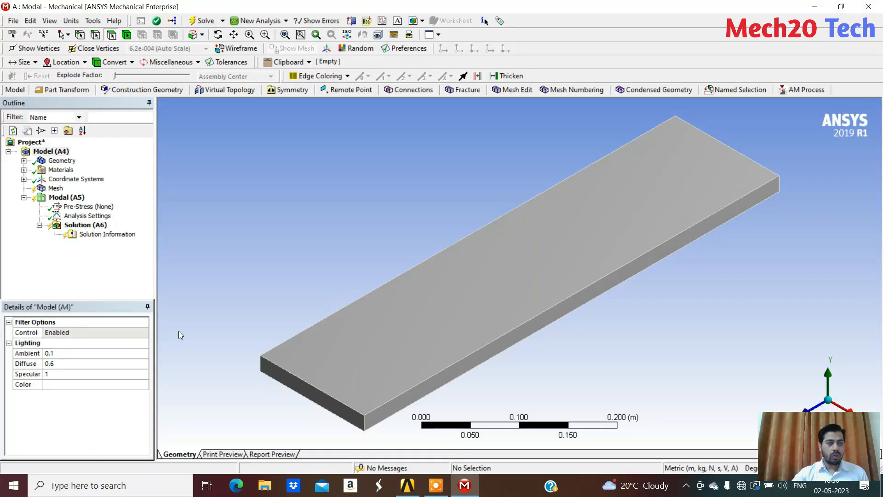
# Review the material assignment options of the Solid body under Geometry without changing them, and switch to the Workbench project
pyautogui.moveTo(408, 331)
pyautogui.mouseDown(button='middle')
pyautogui.moveTo(410, 316)
pyautogui.moveTo(410, 328)
pyautogui.mouseUp(button='middle')
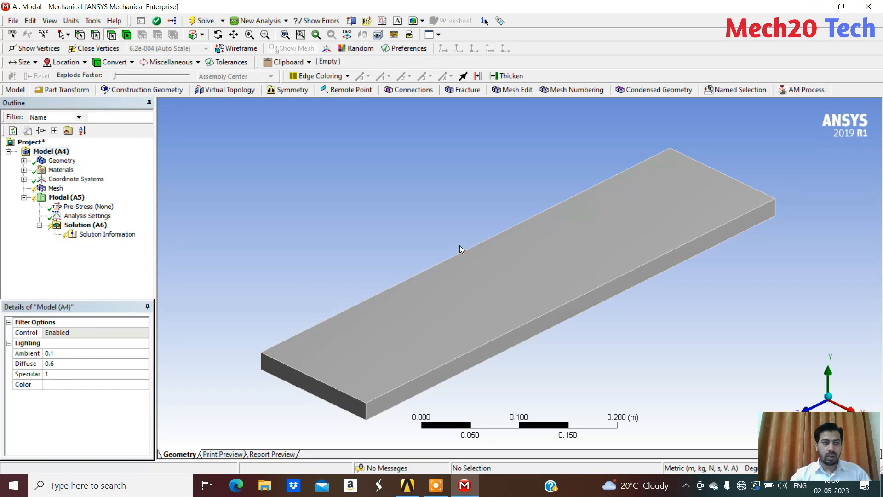
pyautogui.click(24, 161)
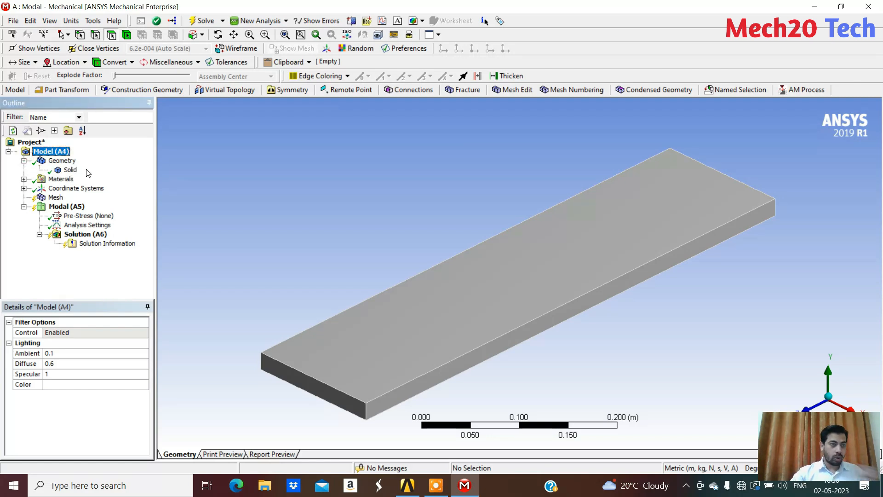
pyautogui.click(70, 170)
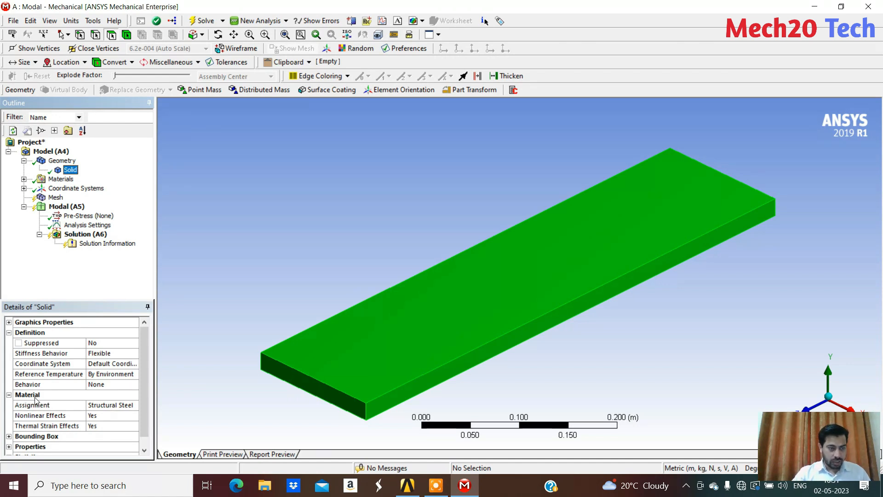
pyautogui.click(119, 405)
pyautogui.click(134, 404)
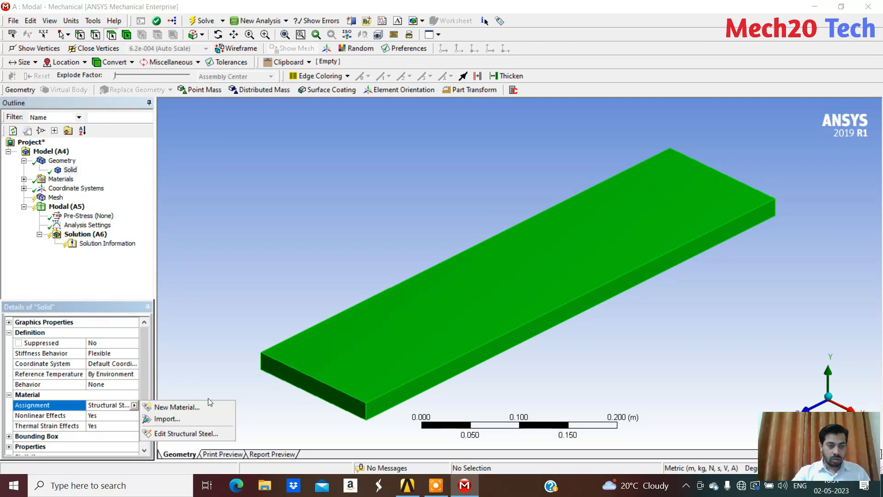
pyautogui.click(131, 279)
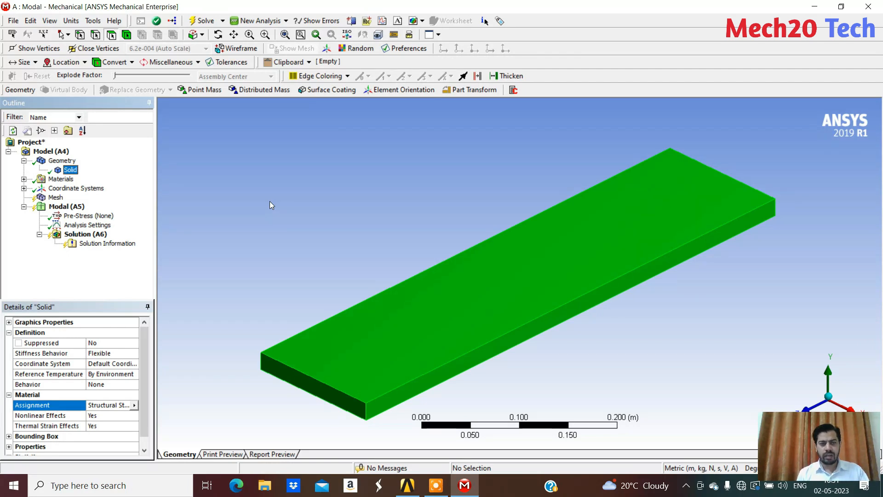
pyautogui.click(407, 486)
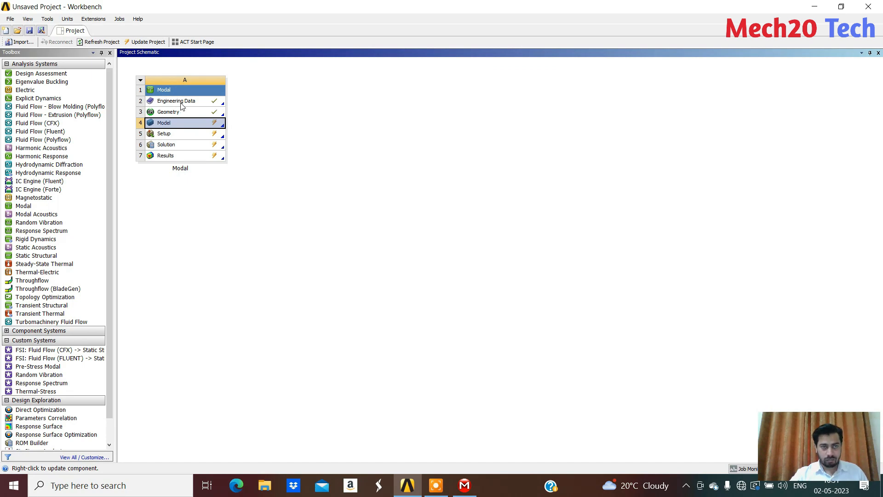
# Switch back to Mechanical and review the material assignment options of the Solid body without changing them
pyautogui.click(465, 487)
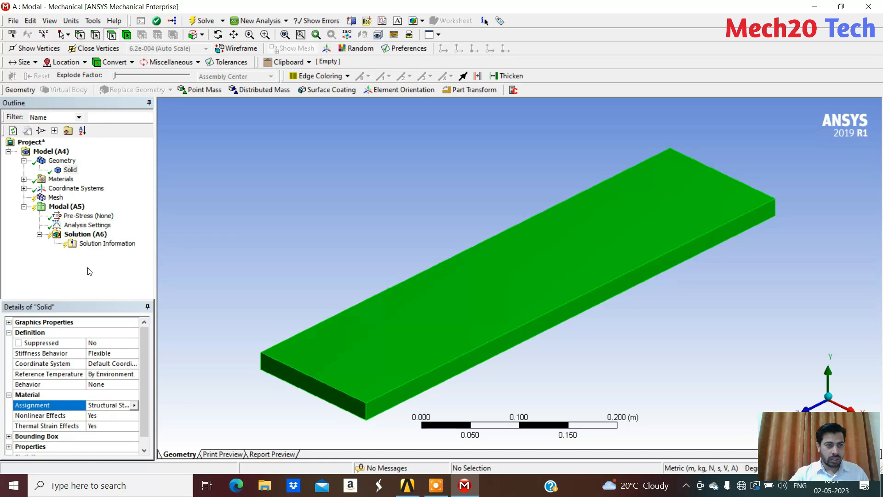
pyautogui.click(133, 405)
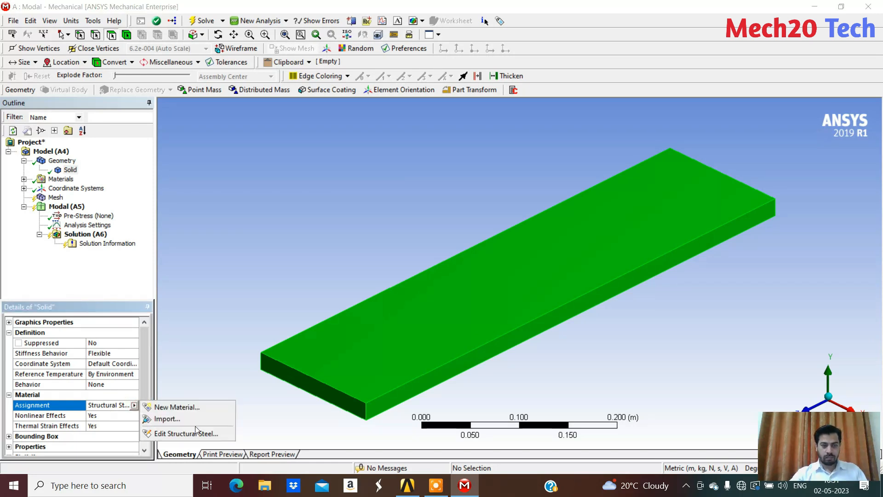
pyautogui.click(118, 252)
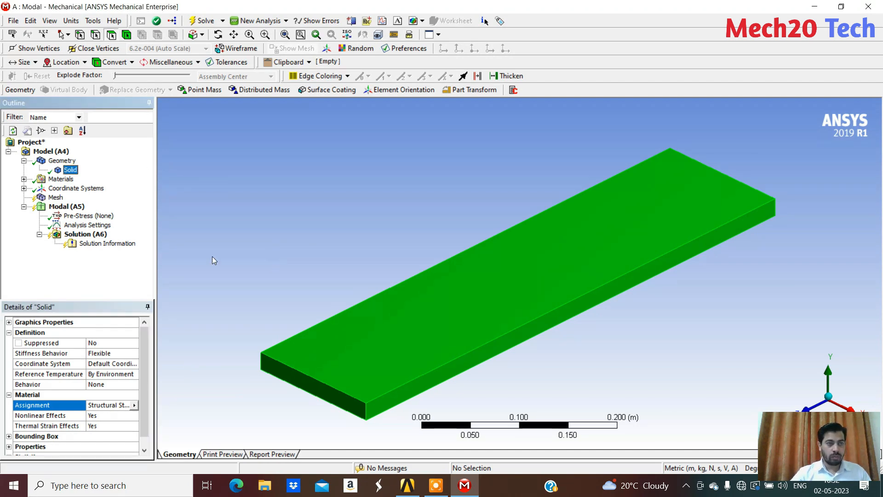
# Review the Mesh and Modal (A5) settings and examine both end faces of the plate as possible support locations
pyautogui.click(55, 197)
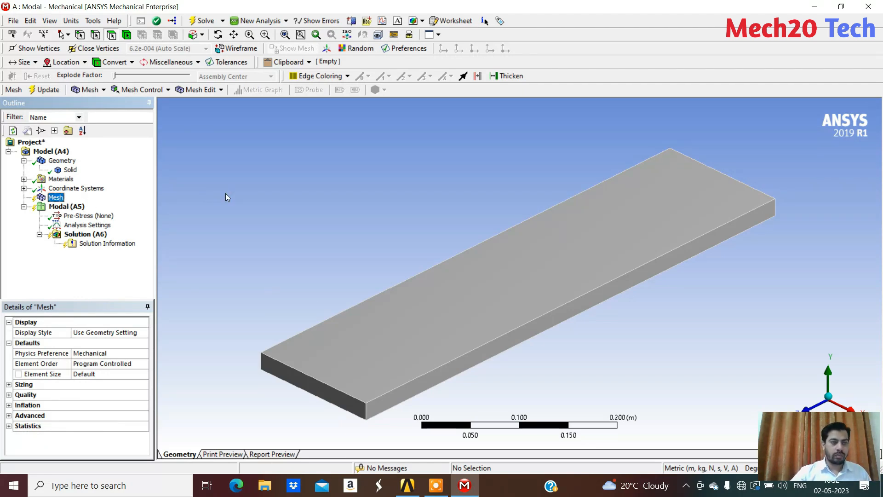
pyautogui.click(67, 206)
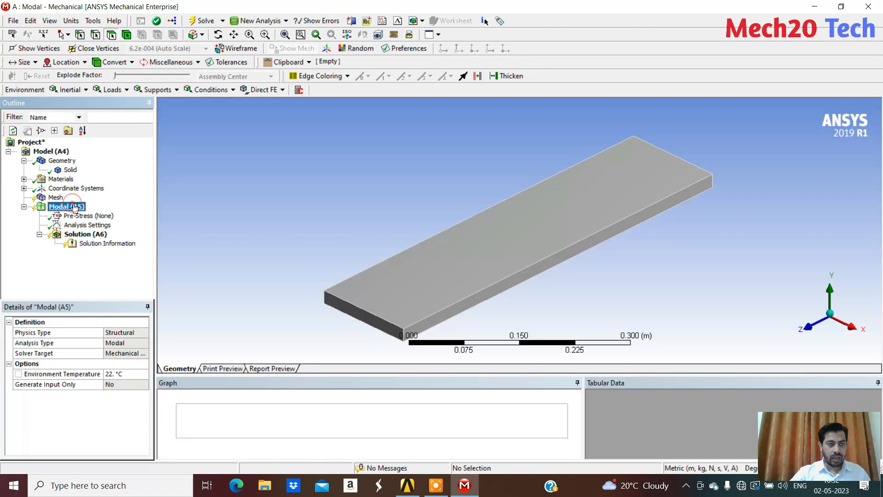
pyautogui.moveTo(415, 227); pyautogui.dragTo(387, 226, button='middle')
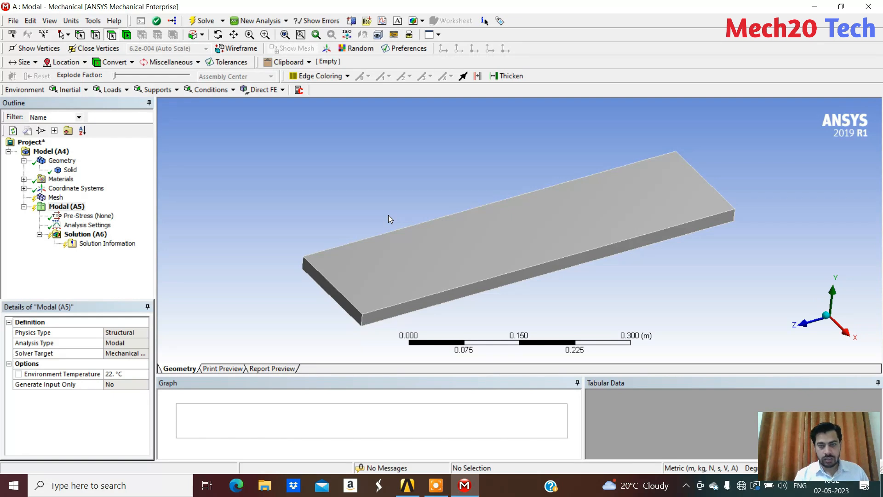
pyautogui.moveTo(388, 215); pyautogui.dragTo(372, 198, button='middle')
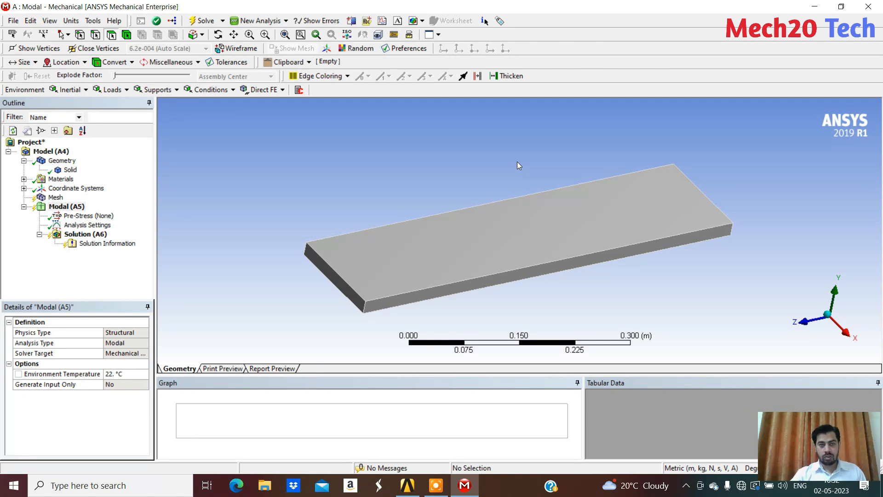
pyautogui.moveTo(517, 161); pyautogui.dragTo(526, 147, button='middle')
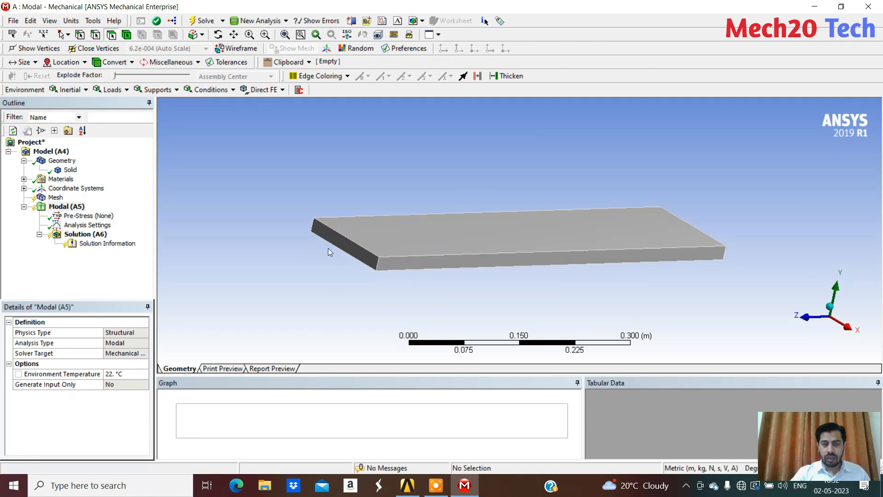
pyautogui.click(359, 253)
pyautogui.moveTo(556, 223); pyautogui.dragTo(772, 232, button='middle')
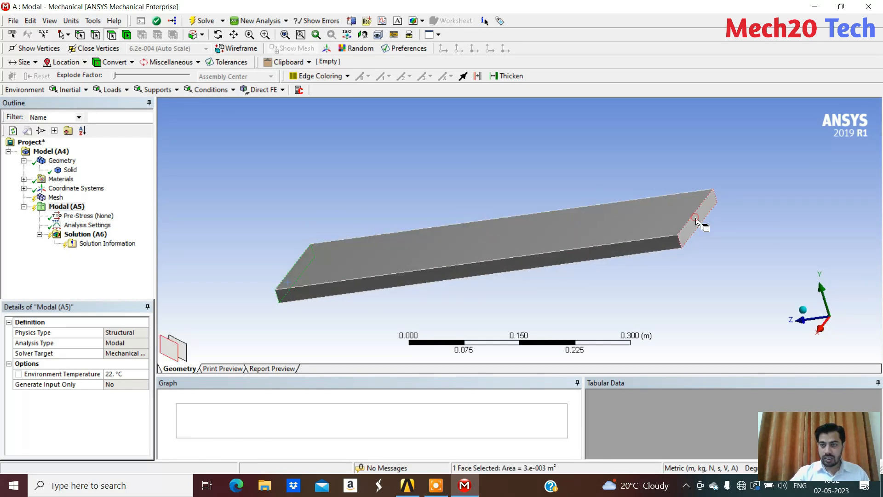
pyautogui.moveTo(485, 174); pyautogui.dragTo(615, 183, button='middle')
pyautogui.click(520, 171)
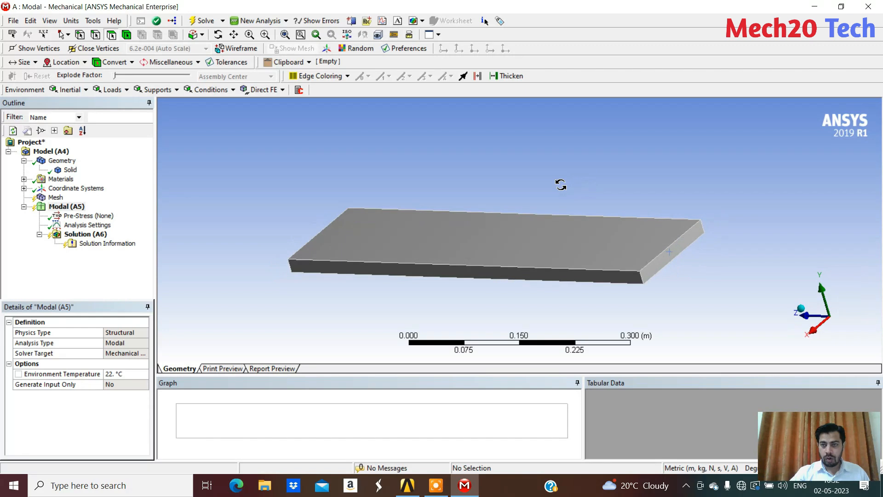
pyautogui.click(685, 245)
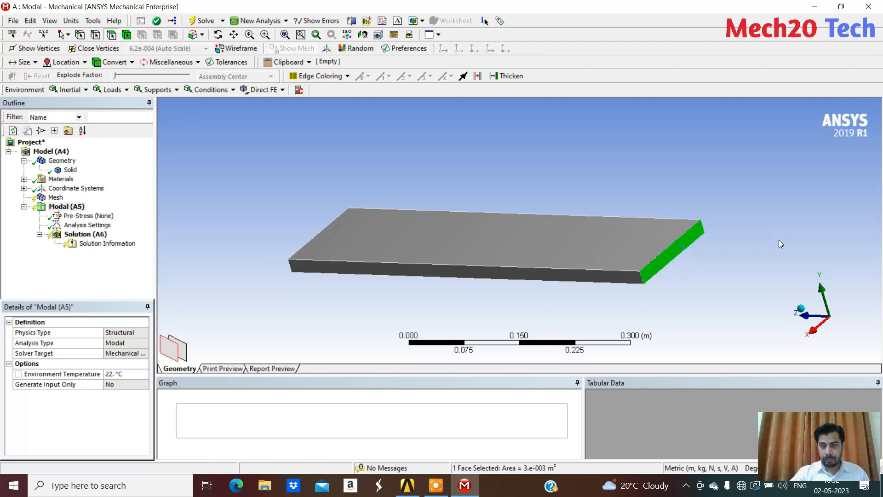
pyautogui.click(572, 156)
pyautogui.moveTo(571, 156); pyautogui.dragTo(475, 167, button='middle')
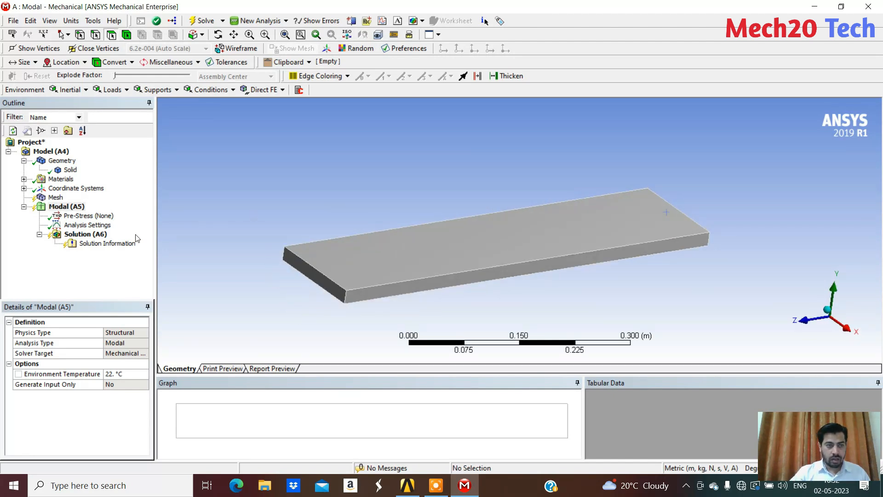
# Insert a Fixed Support under Modal (A5) and scope it to the plate's far 150 × 20 mm end face
pyautogui.rightClick(63, 209)
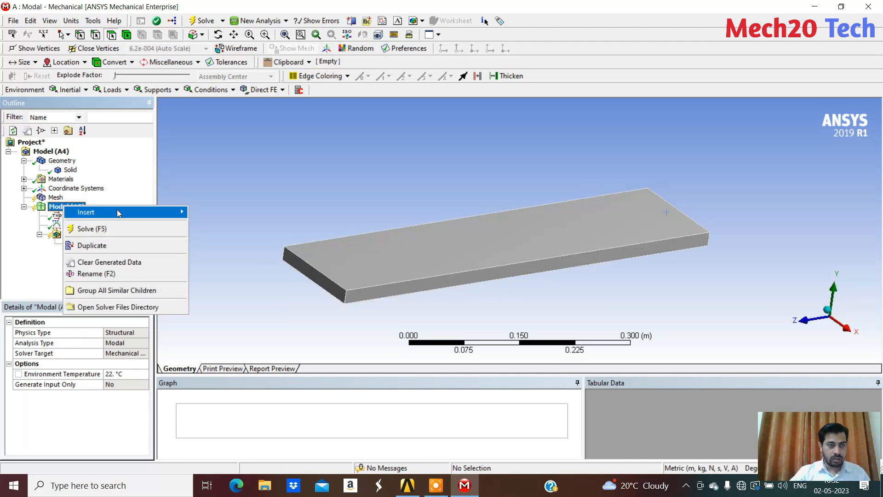
pyautogui.moveTo(131, 213)
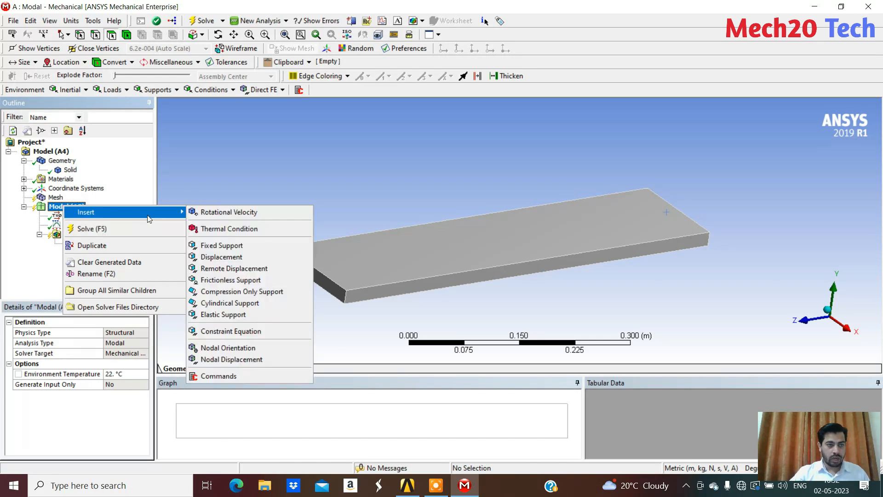
pyautogui.click(228, 247)
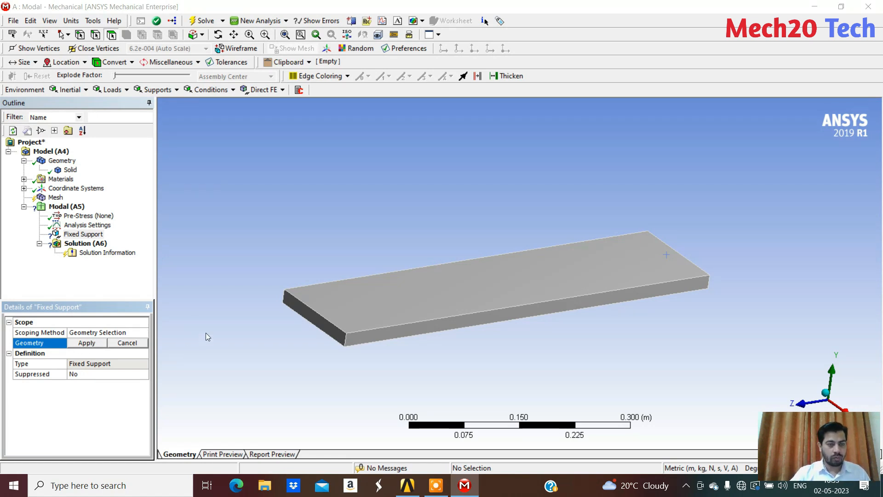
pyautogui.moveTo(291, 315); pyautogui.dragTo(162, 310, button='middle')
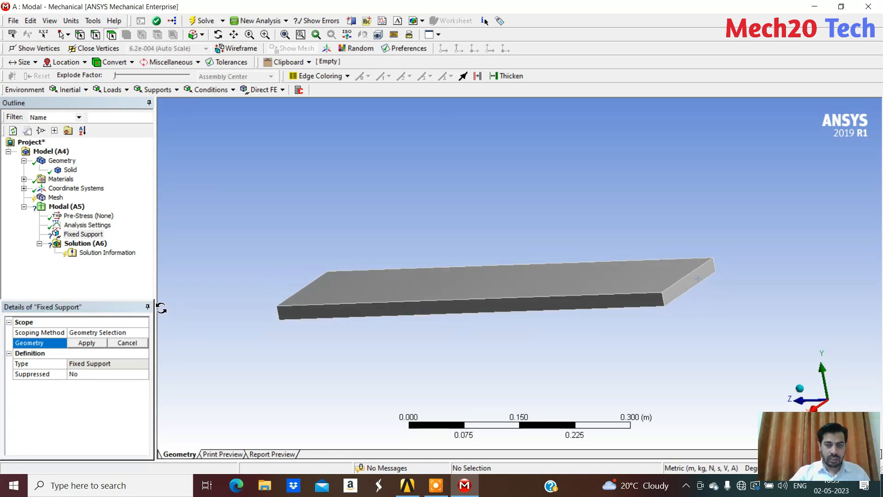
pyautogui.click(689, 285)
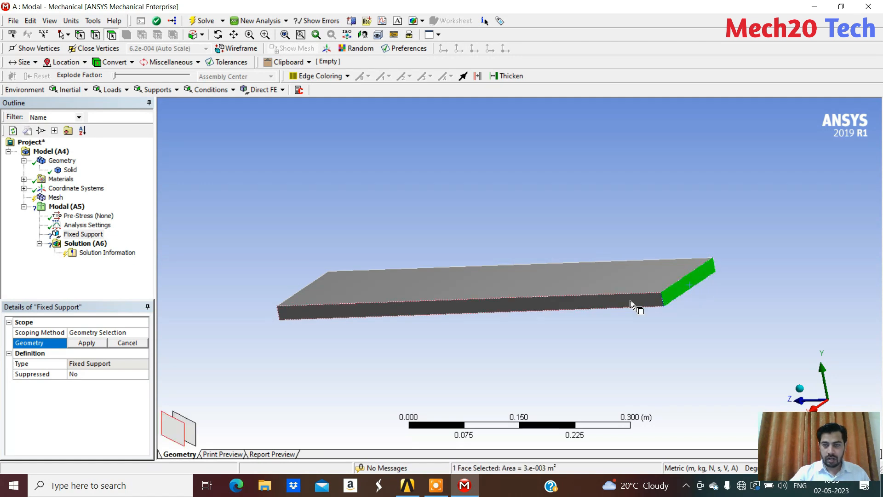
pyautogui.click(77, 343)
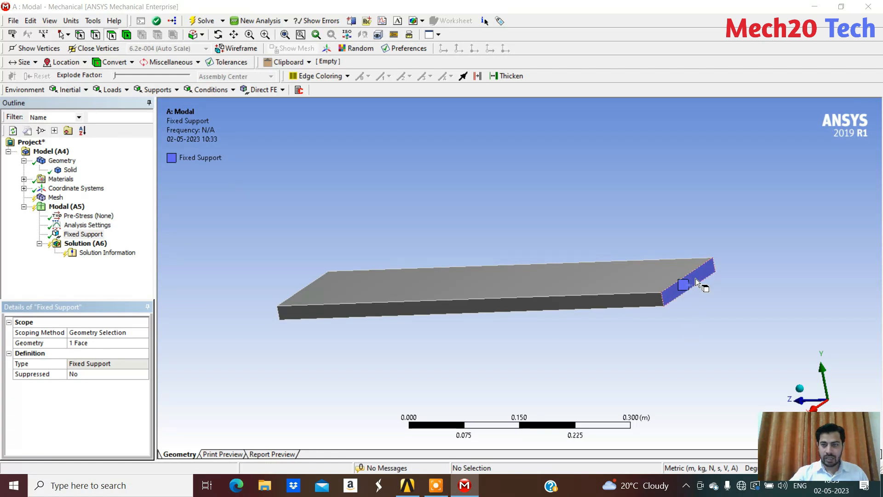
# Try scoping the Fixed Support to the upper edge of the supported end face instead of the face
pyautogui.moveTo(339, 343)
pyautogui.mouseDown(button='middle')
pyautogui.moveTo(487, 327)
pyautogui.moveTo(483, 341)
pyautogui.moveTo(333, 341)
pyautogui.mouseUp(button='middle')
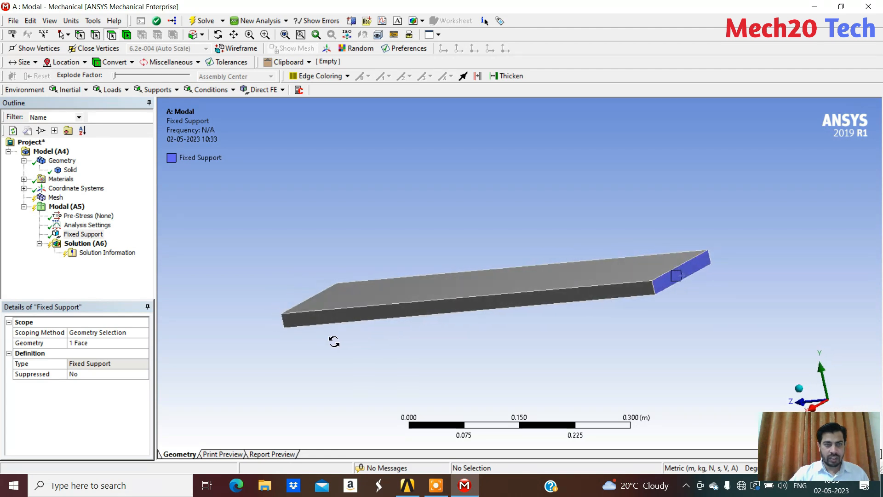
pyautogui.moveTo(500, 313); pyautogui.dragTo(692, 308, button='middle')
pyautogui.moveTo(443, 327); pyautogui.dragTo(537, 303, button='middle')
pyautogui.moveTo(386, 335); pyautogui.dragTo(308, 310, button='middle')
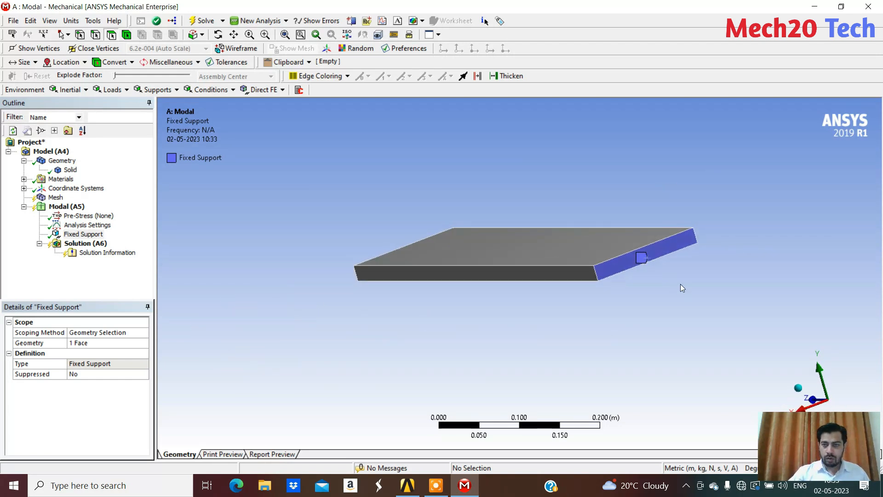
pyautogui.scroll(3, 655, 265)
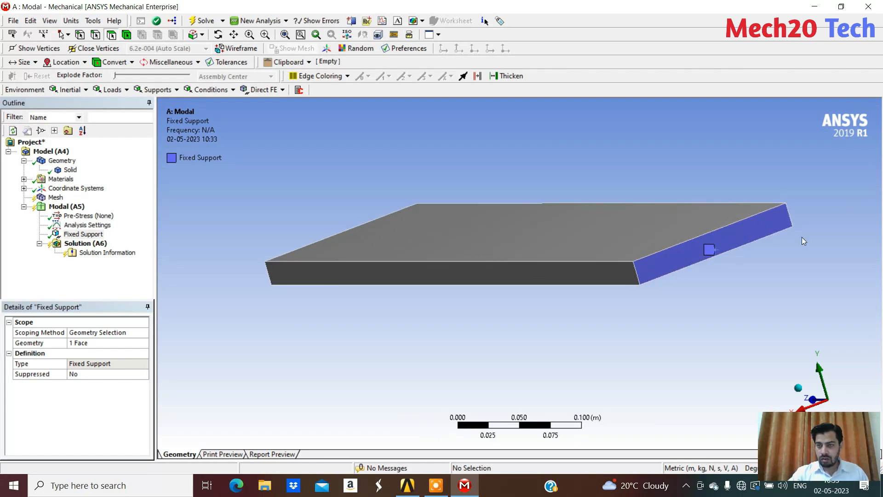
pyautogui.moveTo(703, 272); pyautogui.dragTo(721, 293, button='middle')
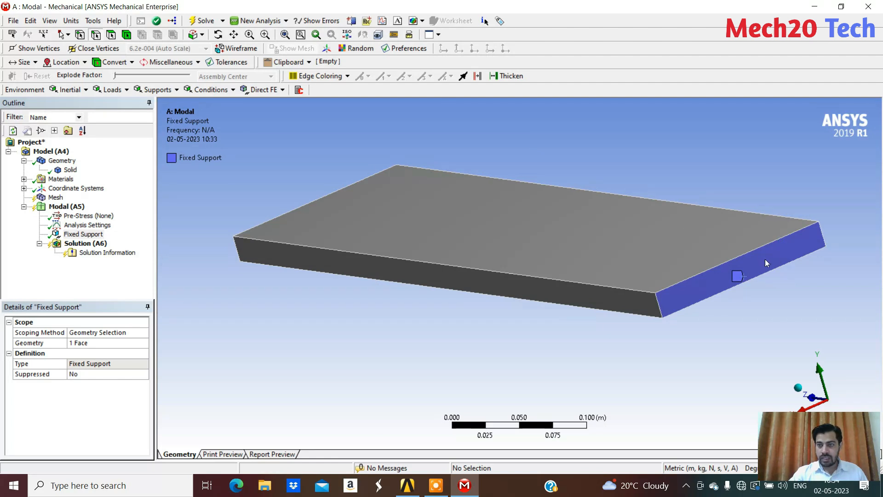
pyautogui.click(754, 251)
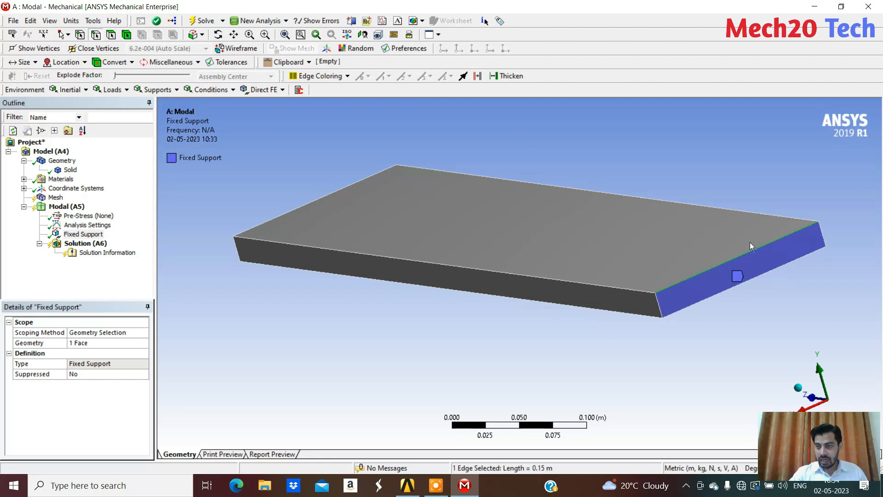
pyautogui.click(94, 342)
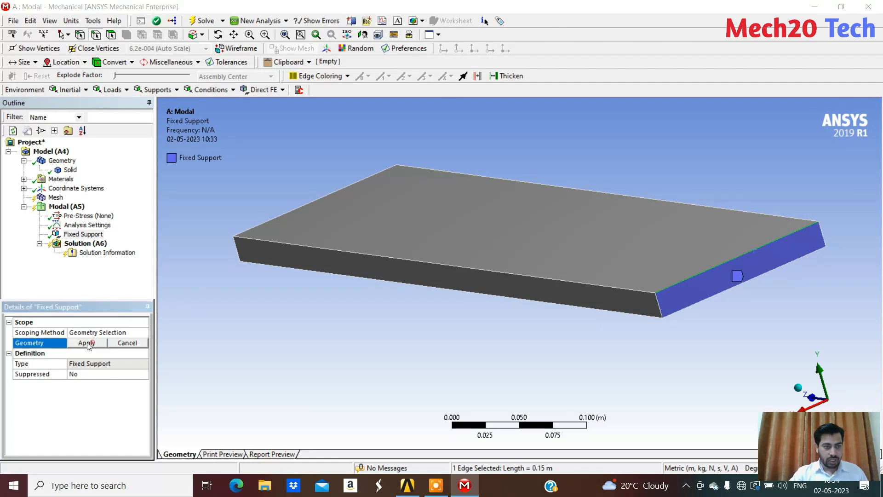
pyautogui.click(87, 342)
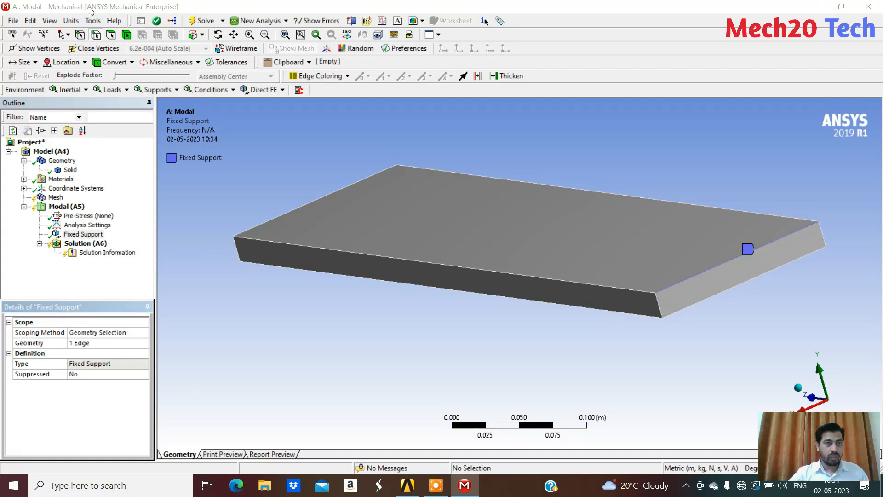
# Switch to face selection and scope the Fixed Support to the plate's whole end face again
pyautogui.click(112, 36)
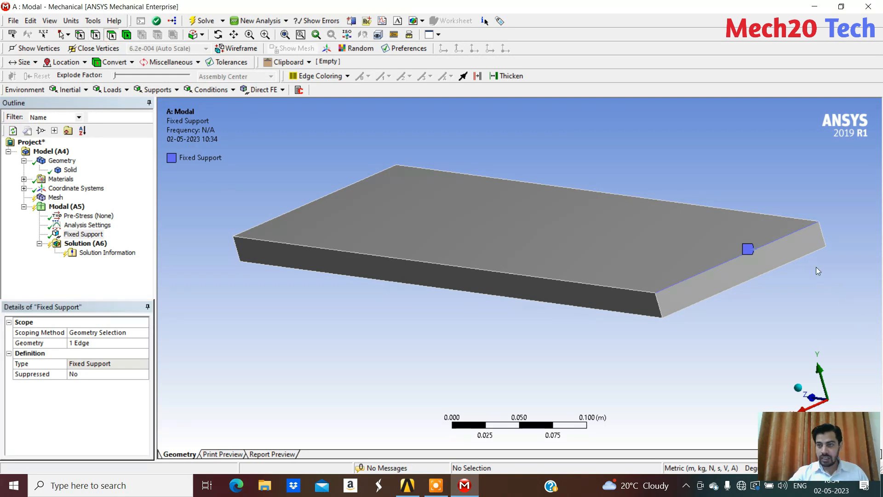
pyautogui.click(796, 253)
pyautogui.click(97, 346)
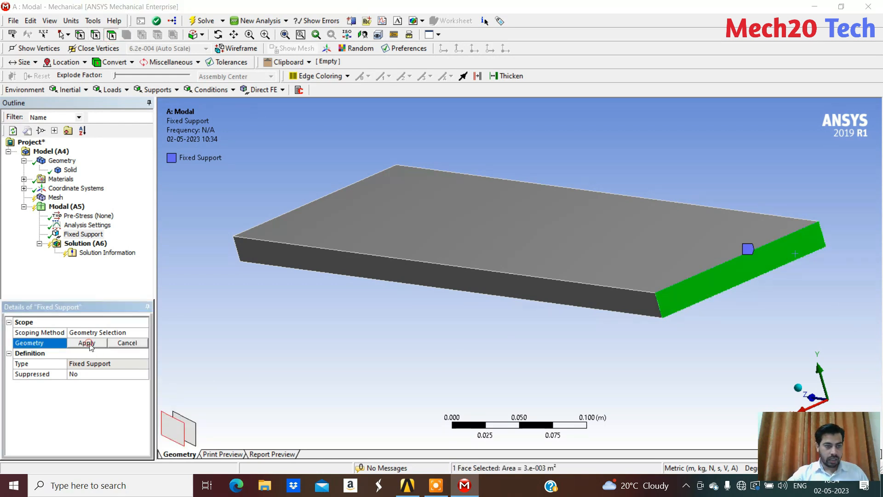
pyautogui.click(87, 343)
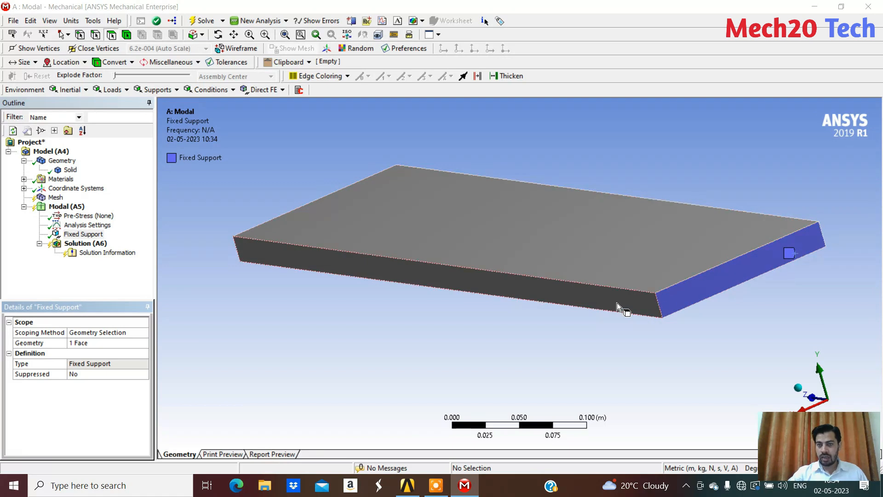
# Generate the plate's mesh with the default element size and inspect the elements
pyautogui.moveTo(528, 315); pyautogui.dragTo(492, 317, button='middle')
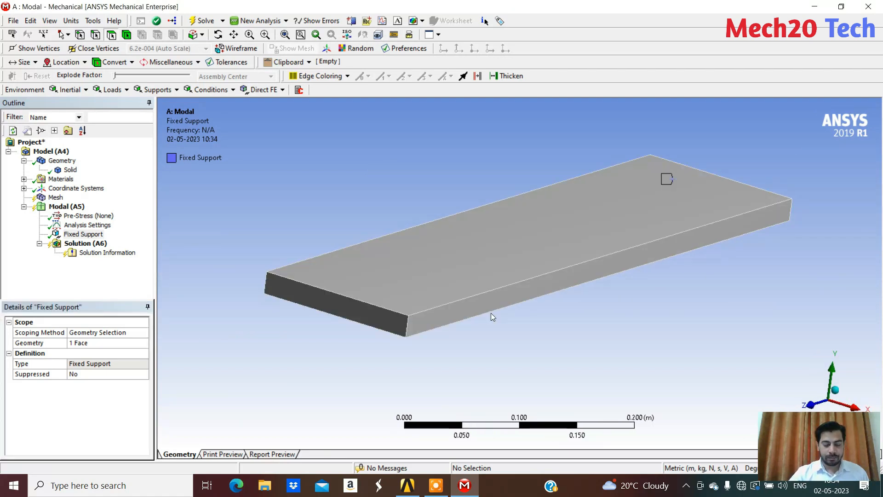
pyautogui.moveTo(500, 106); pyautogui.dragTo(455, 155, button='middle')
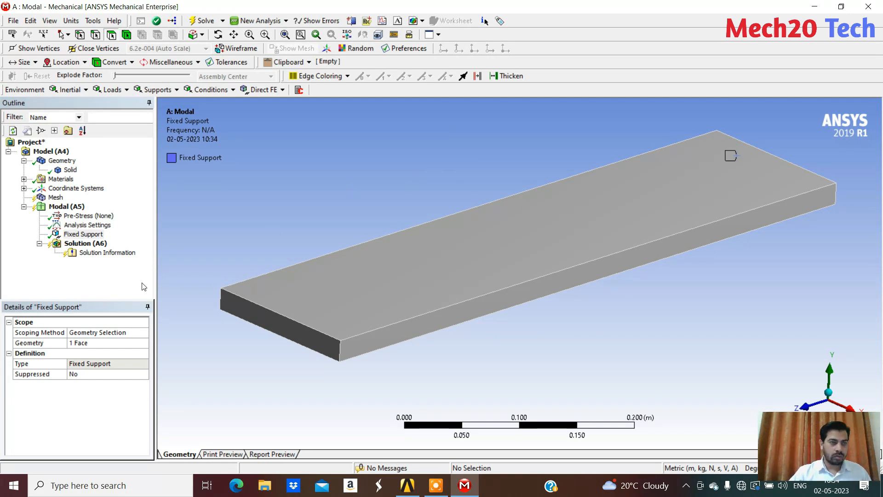
pyautogui.rightClick(55, 202)
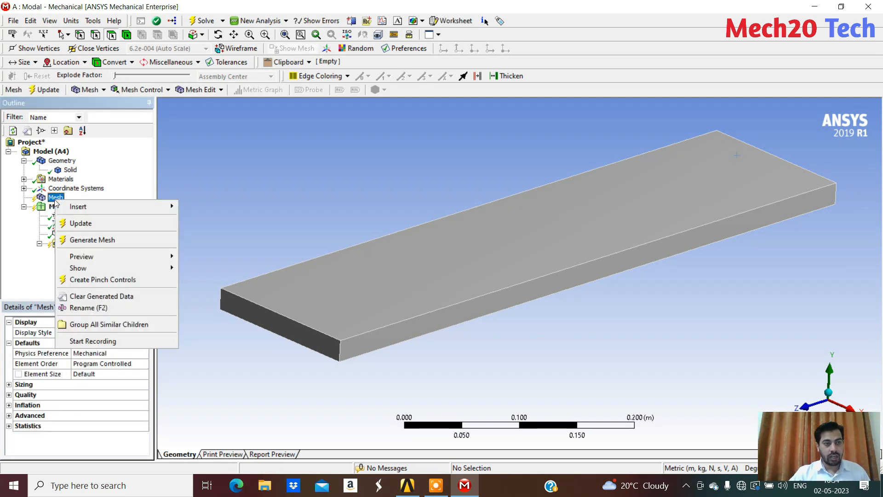
pyautogui.click(124, 239)
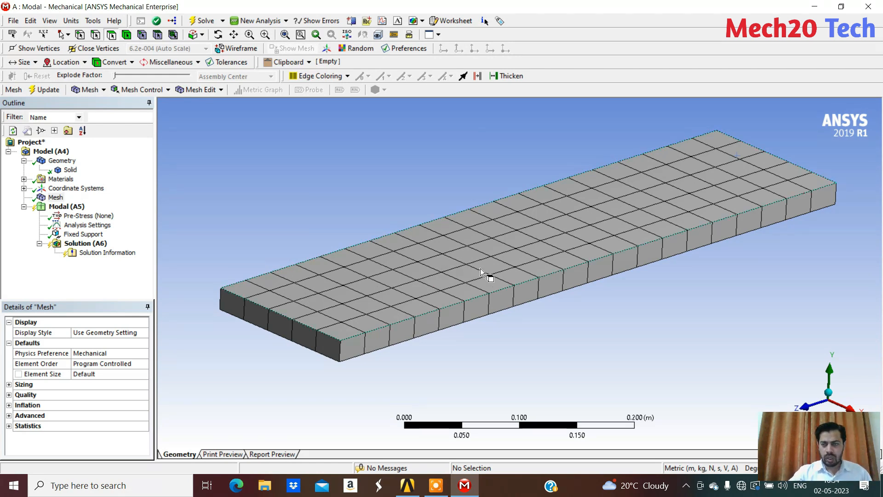
pyautogui.scroll(-1, 448, 255)
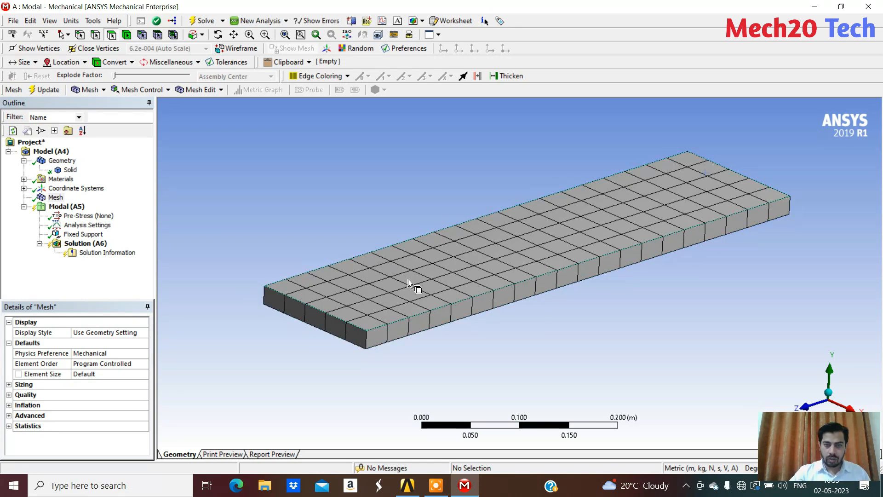
pyautogui.scroll(2, 408, 280)
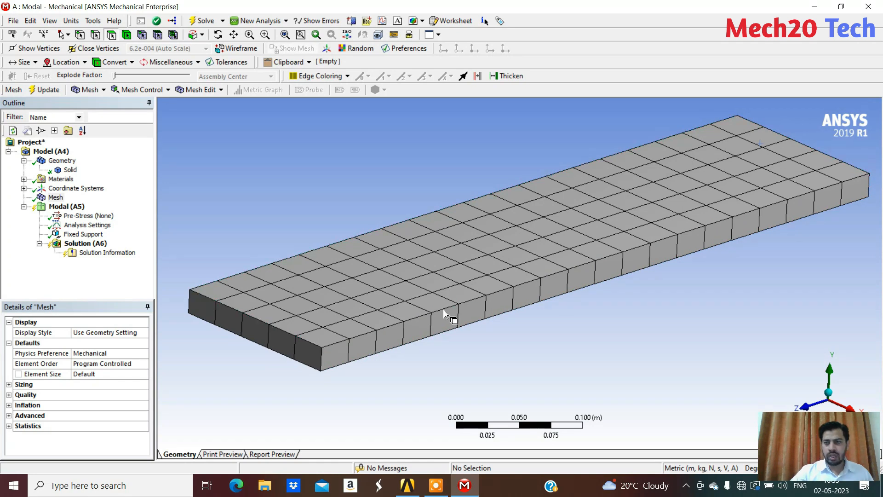
pyautogui.scroll(-2, 465, 310)
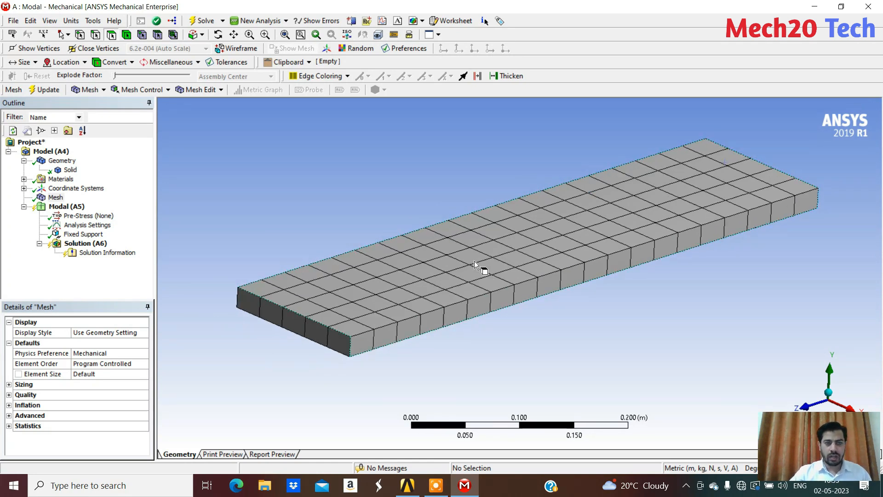
# Insert a Sizing control under Mesh
pyautogui.moveTo(511, 313); pyautogui.dragTo(515, 319, button='middle')
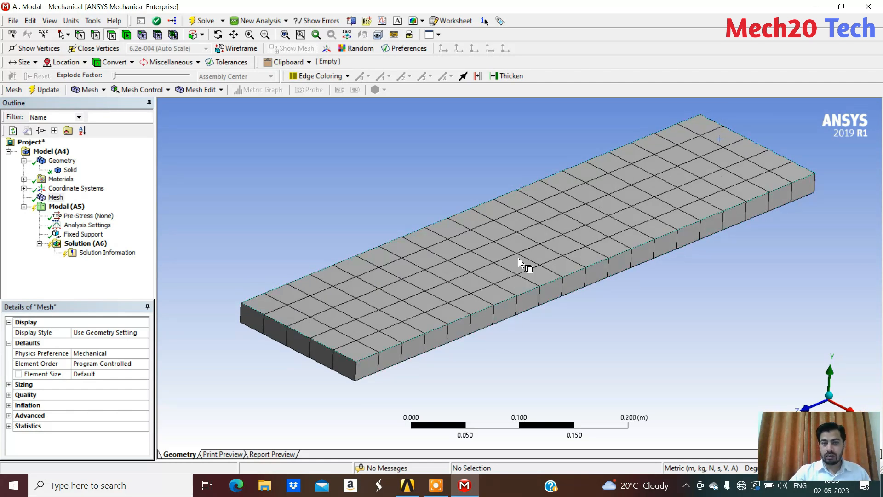
pyautogui.scroll(1, 582, 339)
pyautogui.scroll(-1, 583, 339)
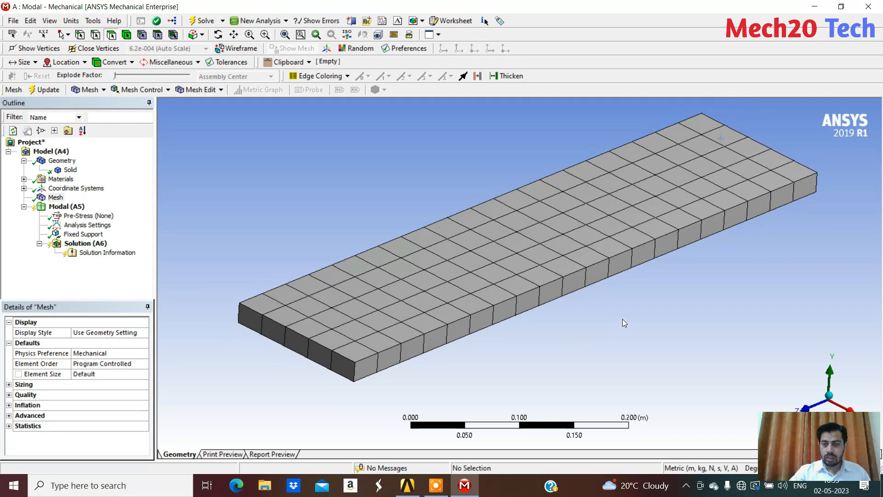
pyautogui.scroll(-1, 623, 319)
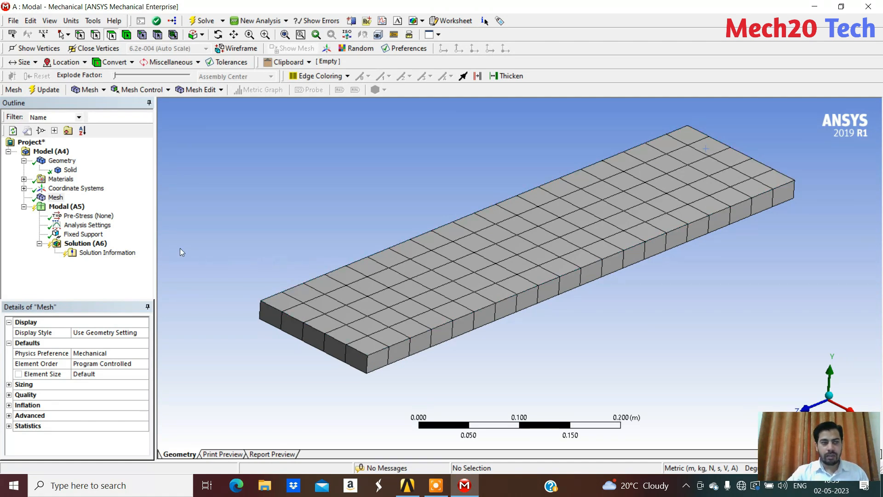
pyautogui.rightClick(54, 198)
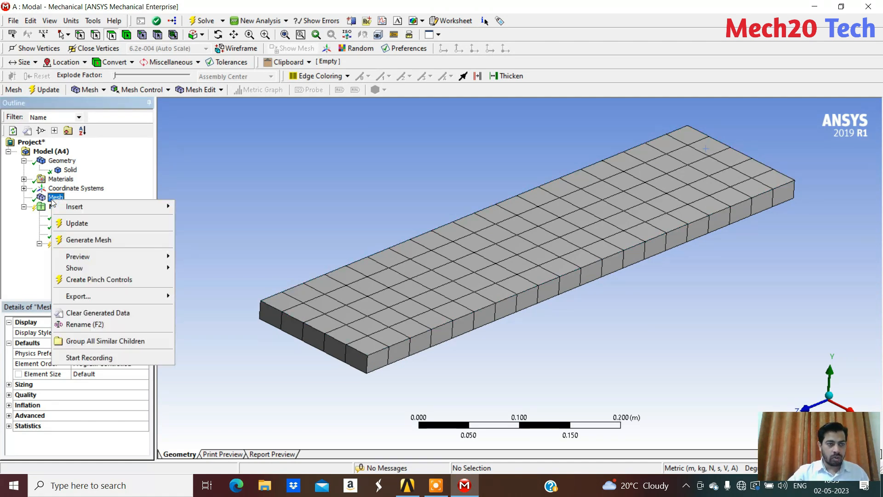
pyautogui.moveTo(151, 207)
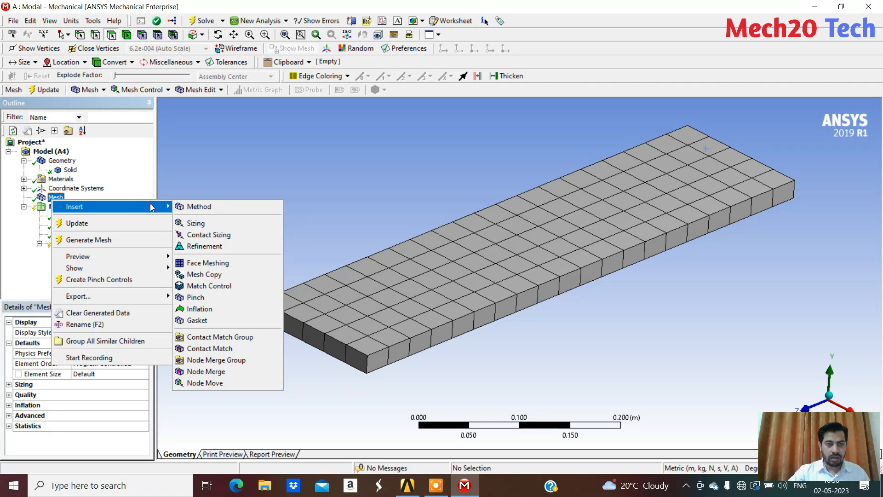
pyautogui.click(215, 225)
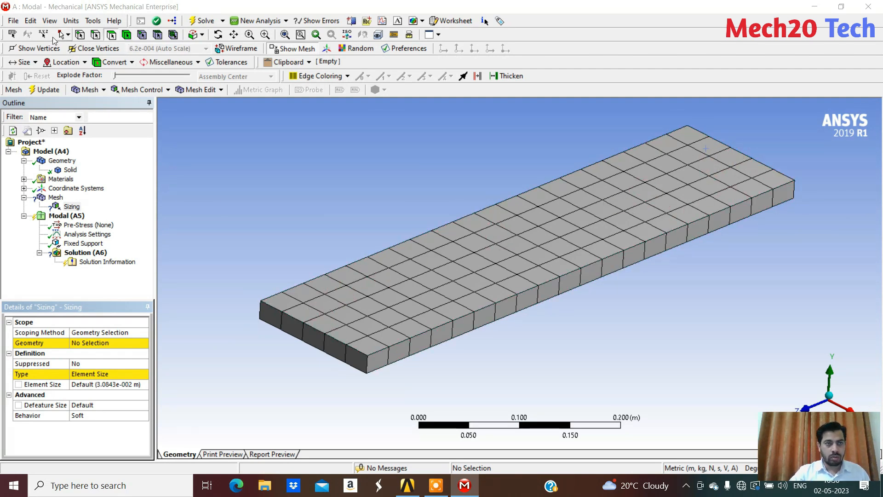
# Scope the Sizing control to the plate's whole solid body, using body selection with Box Select
pyautogui.click(130, 37)
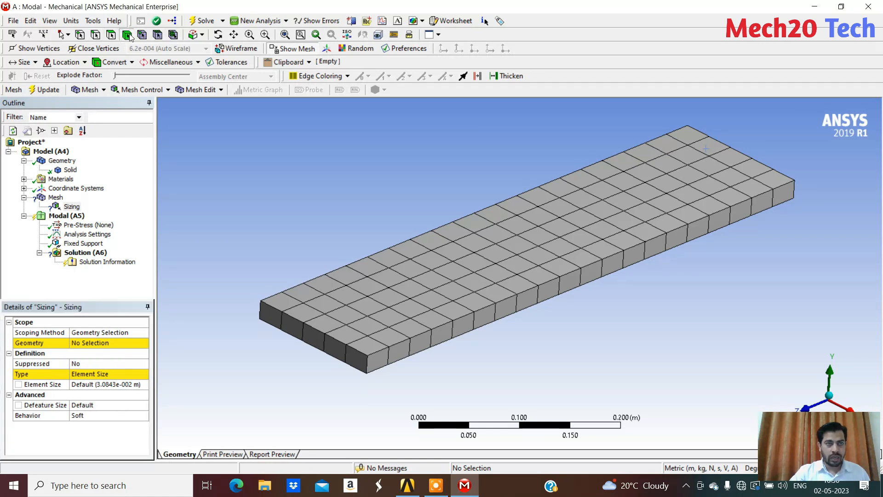
pyautogui.click(68, 35)
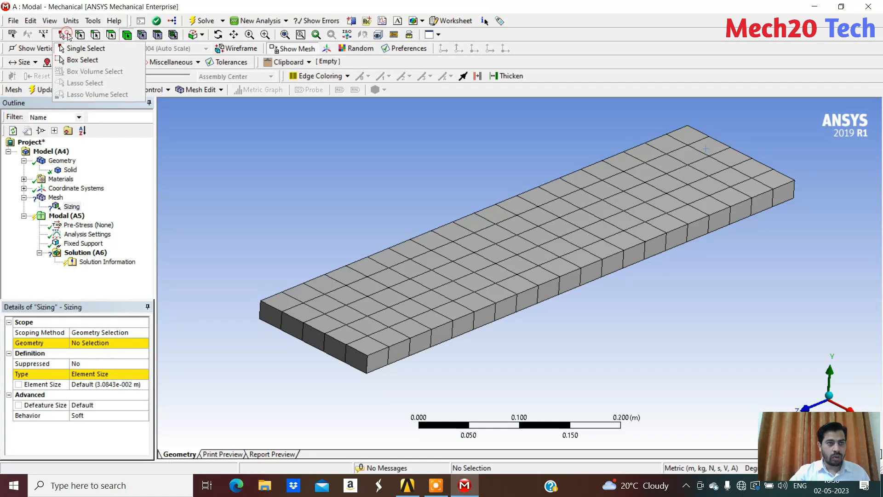
pyautogui.click(85, 59)
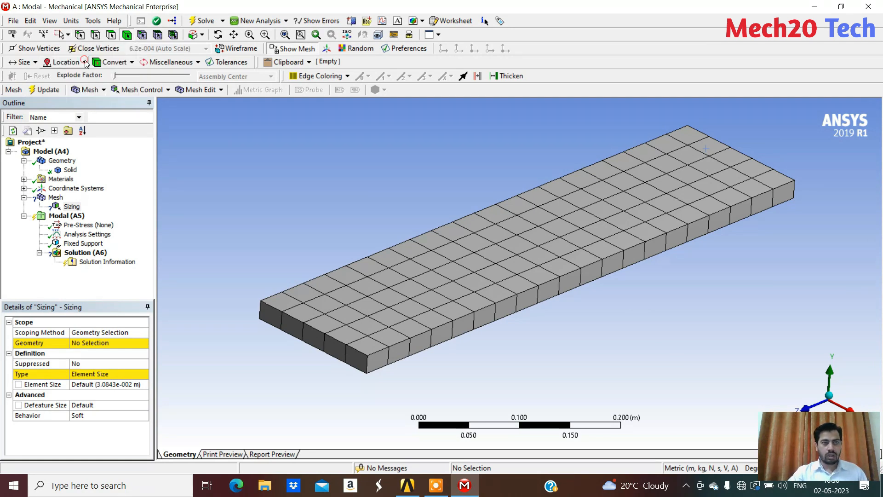
pyautogui.scroll(-2, 379, 186)
pyautogui.moveTo(213, 115); pyautogui.dragTo(780, 384)
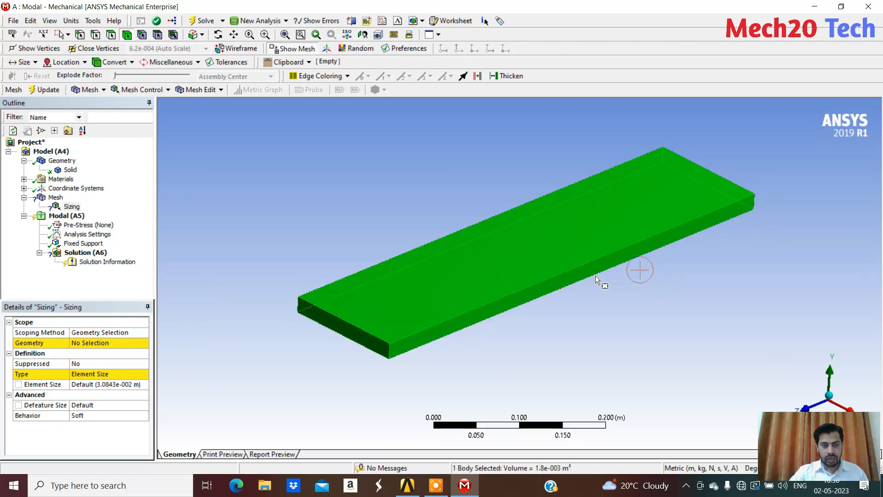
pyautogui.click(85, 344)
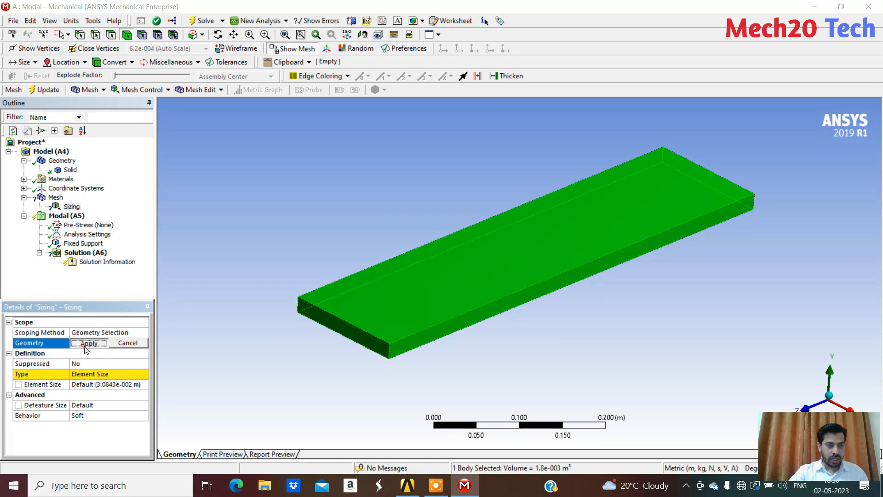
pyautogui.click(81, 343)
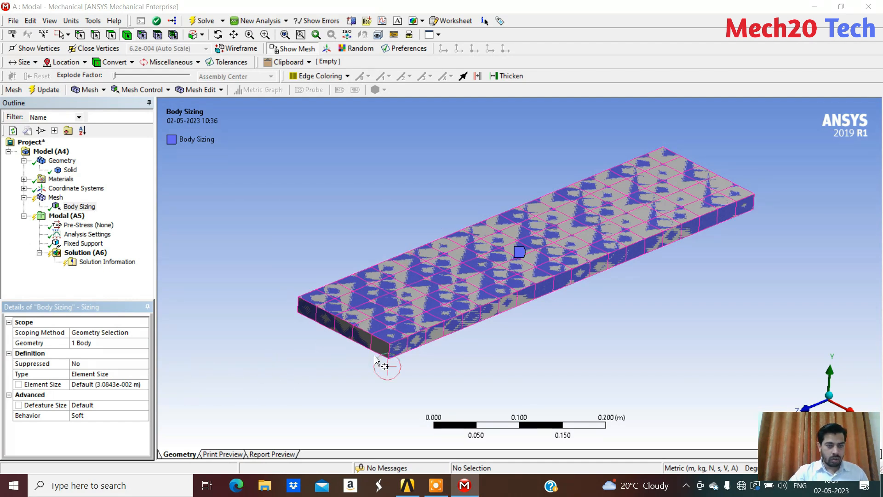
# Switch the units to Metric (mm, kg, N, s, mV, mA) and set the body sizing's element size to 2 mm
pyautogui.click(107, 382)
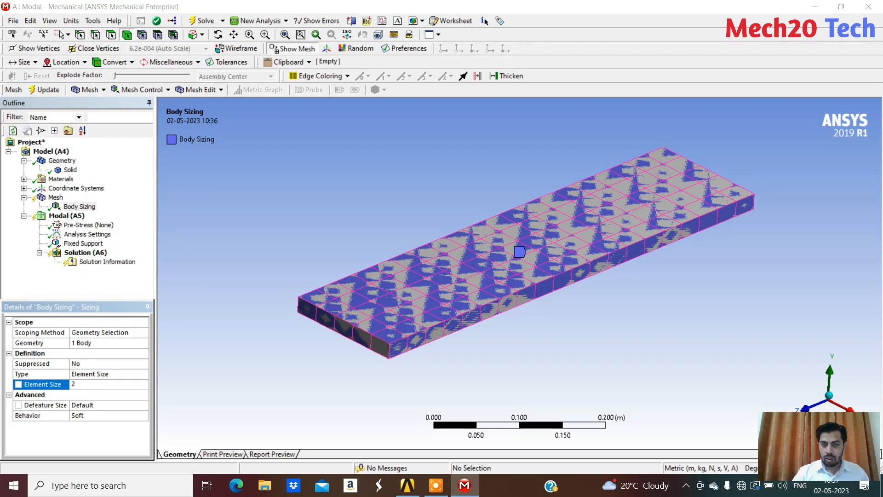
pyautogui.press('Return')
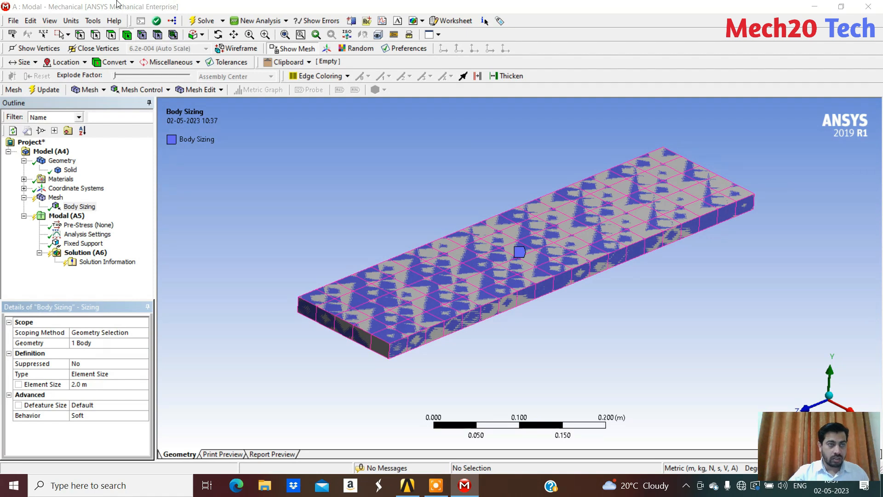
pyautogui.click(72, 21)
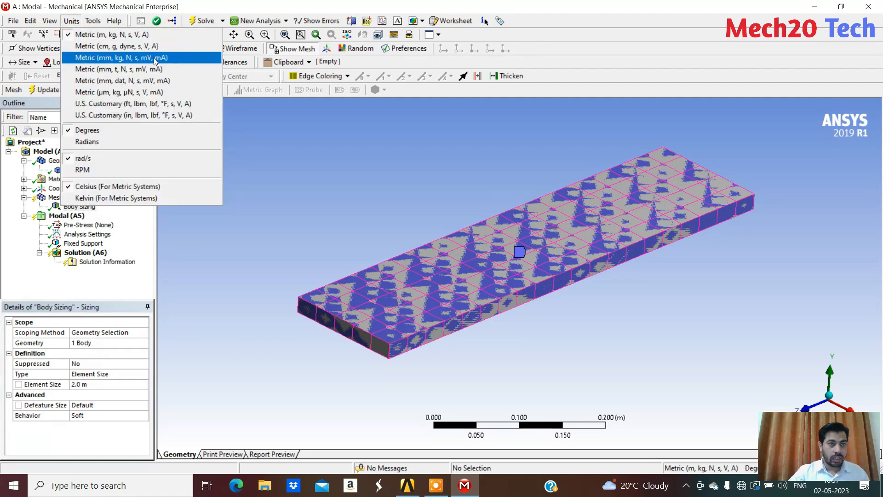
pyautogui.click(128, 59)
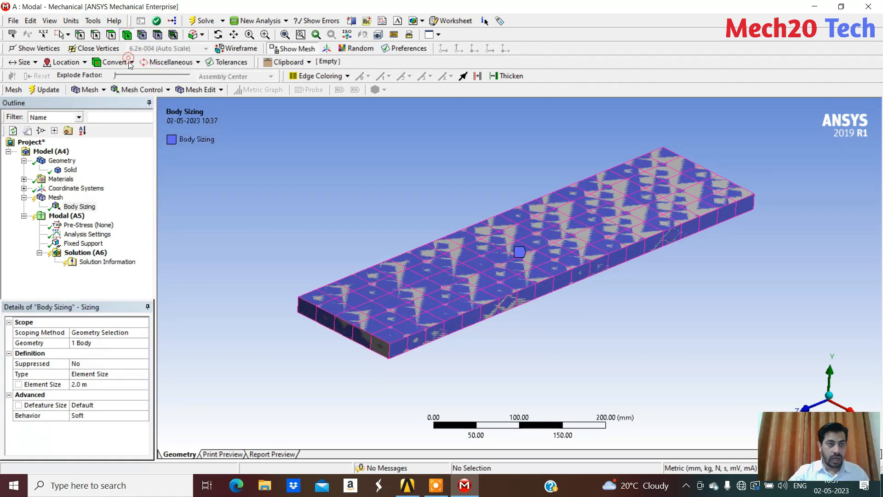
pyautogui.click(82, 384)
pyautogui.write('2')
pyautogui.press('Return')
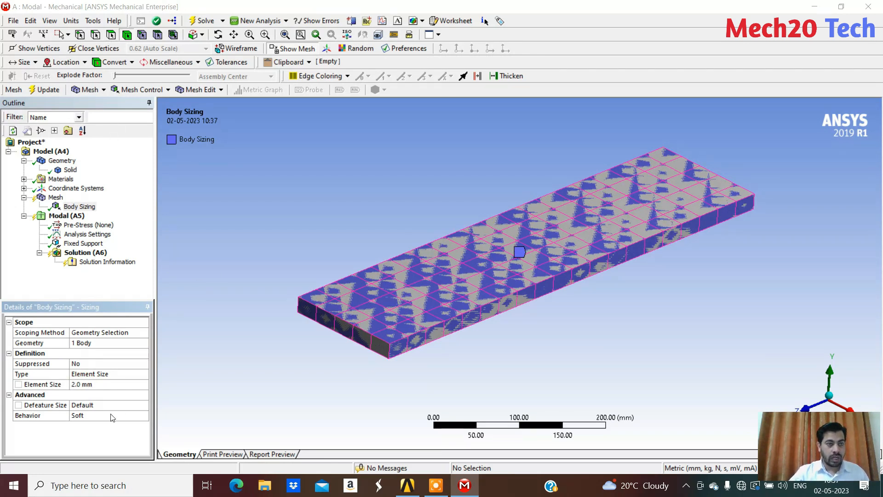
# Regenerate the plate's mesh with the 2 mm body sizing
pyautogui.rightClick(79, 206)
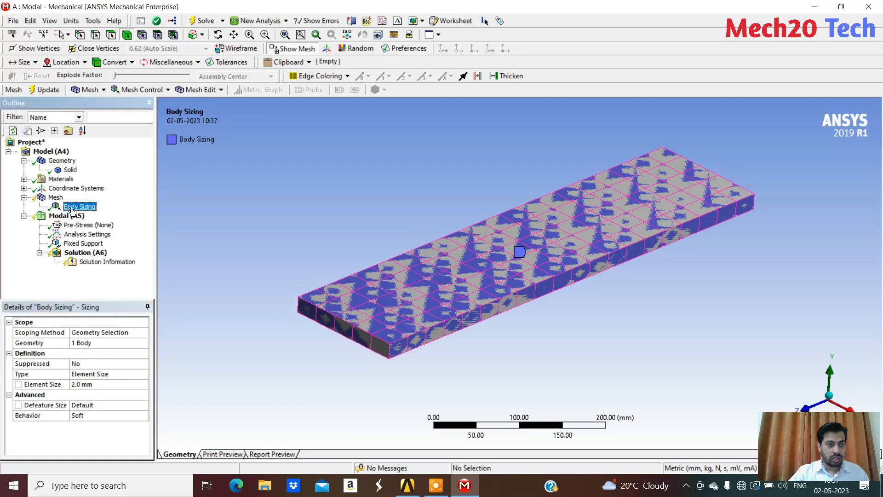
pyautogui.click(135, 247)
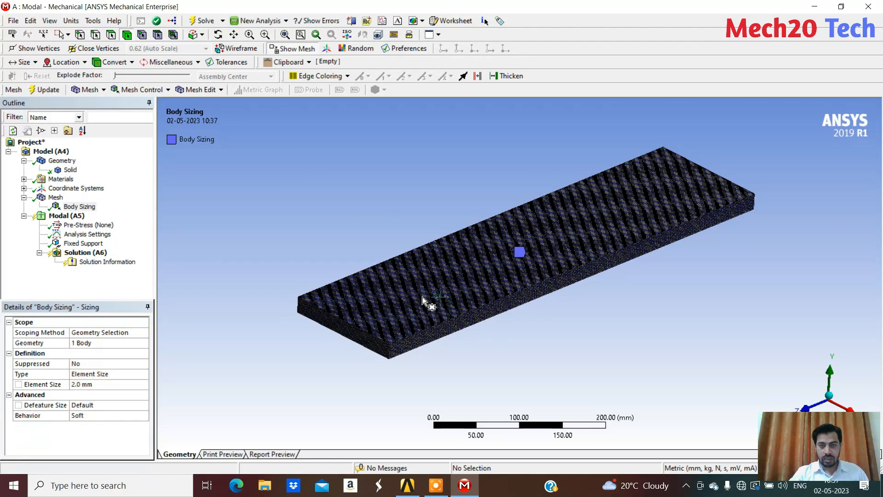
pyautogui.scroll(6, 424, 302)
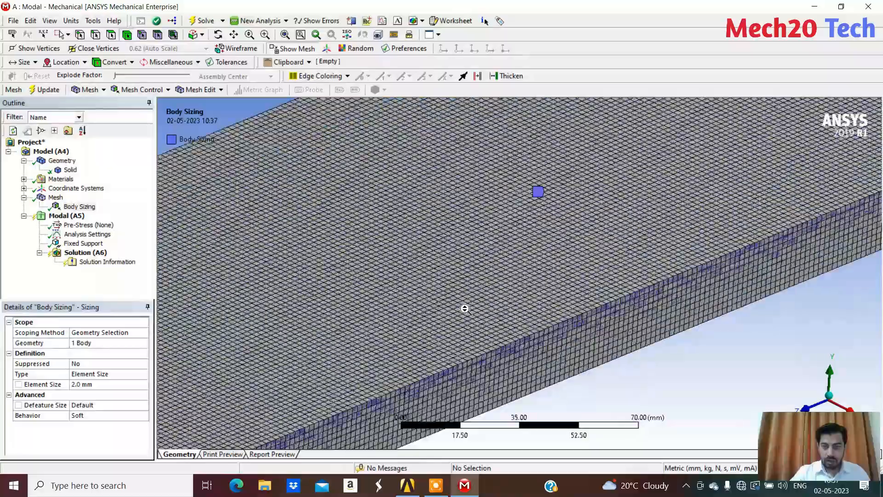
pyautogui.scroll(6, 506, 330)
pyautogui.scroll(-6, 506, 330)
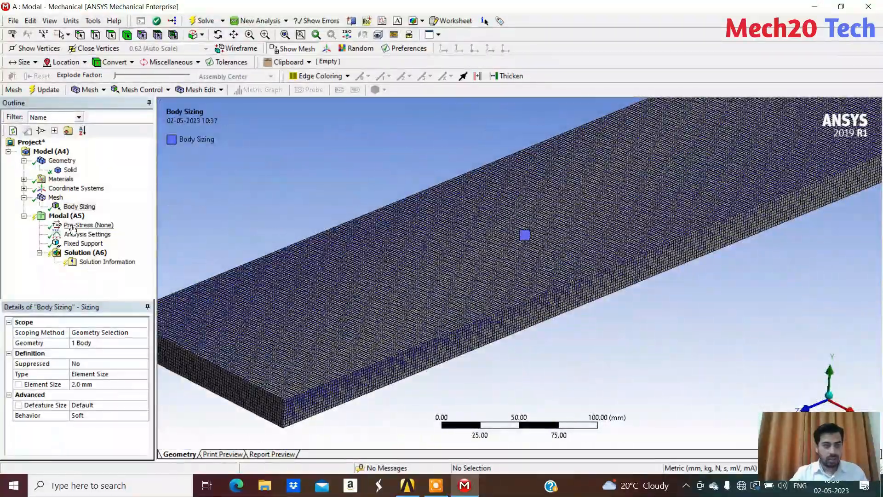
# Examine the refined mesh on the plate's top and side faces, both close up and as a whole
pyautogui.click(55, 197)
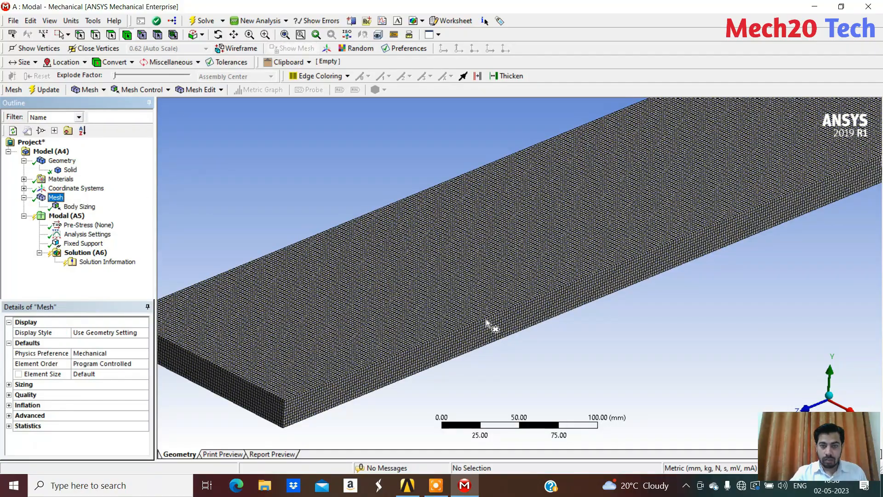
pyautogui.scroll(-2, 486, 319)
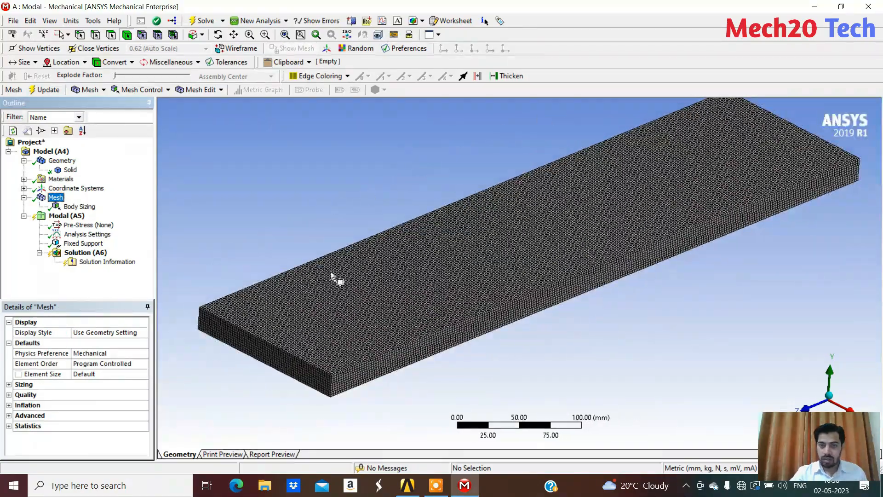
pyautogui.scroll(5, 444, 357)
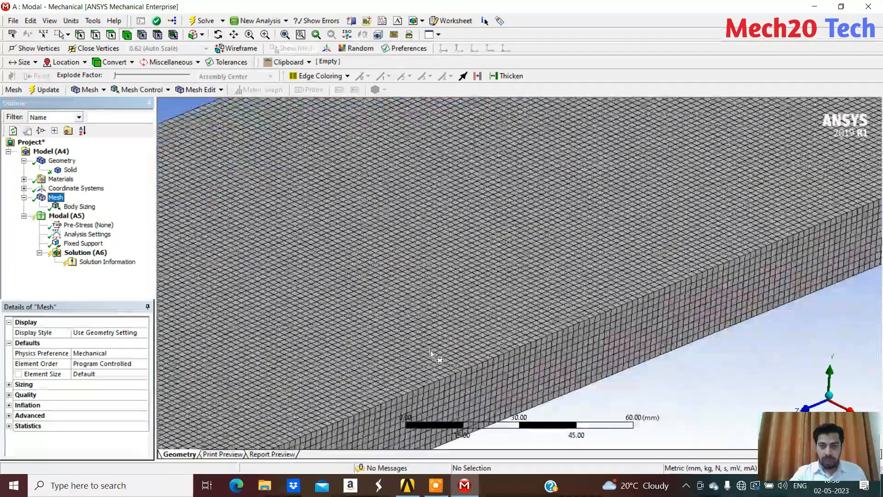
pyautogui.scroll(3, 430, 350)
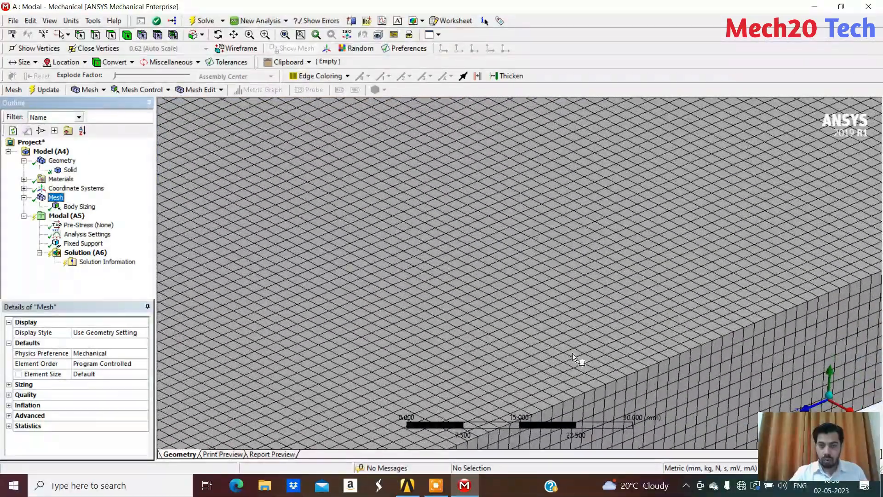
pyautogui.scroll(-5, 572, 350)
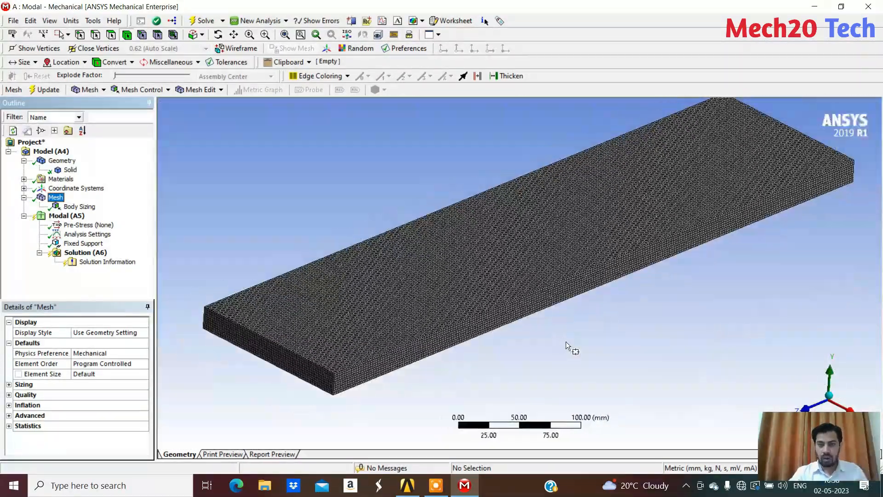
pyautogui.scroll(-2, 566, 341)
pyautogui.scroll(1, 566, 342)
pyautogui.scroll(-2, 543, 321)
pyautogui.scroll(1, 537, 319)
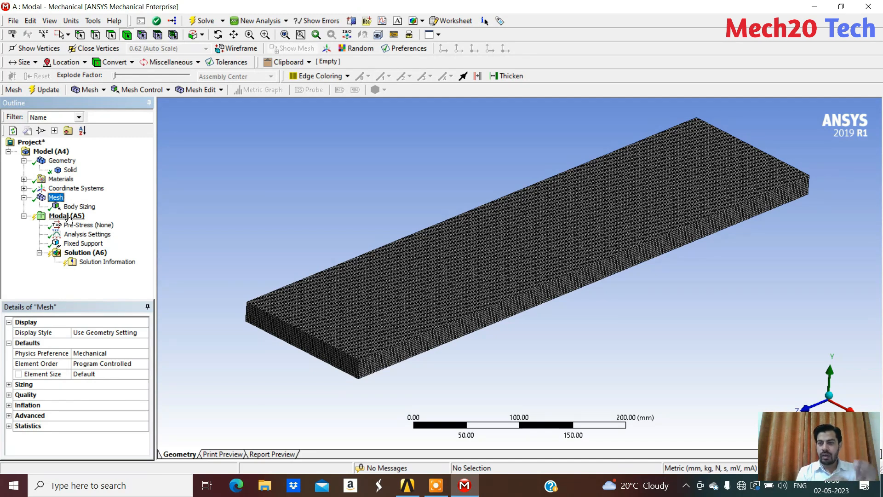
# Solve the modal analysis from Solution (A6)
pyautogui.click(87, 256)
pyautogui.rightClick(87, 256)
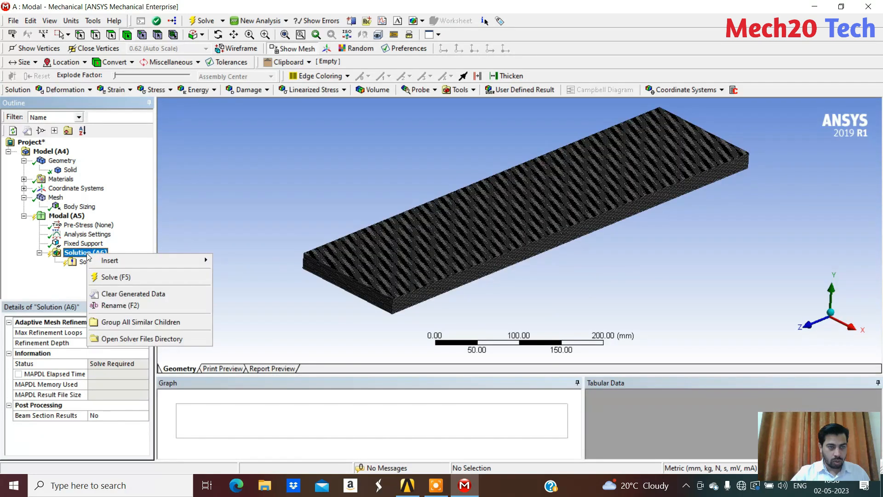
pyautogui.click(133, 278)
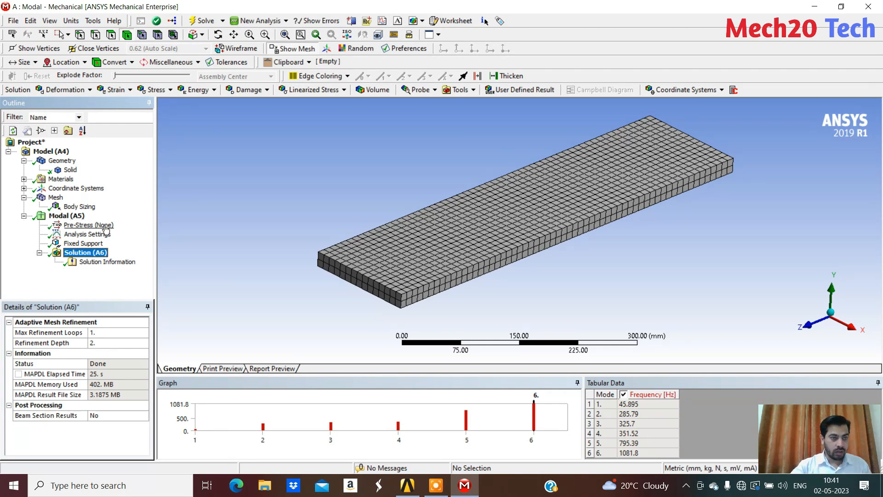
# Check the Max Modes to Find option in the modal Analysis Settings
pyautogui.click(89, 235)
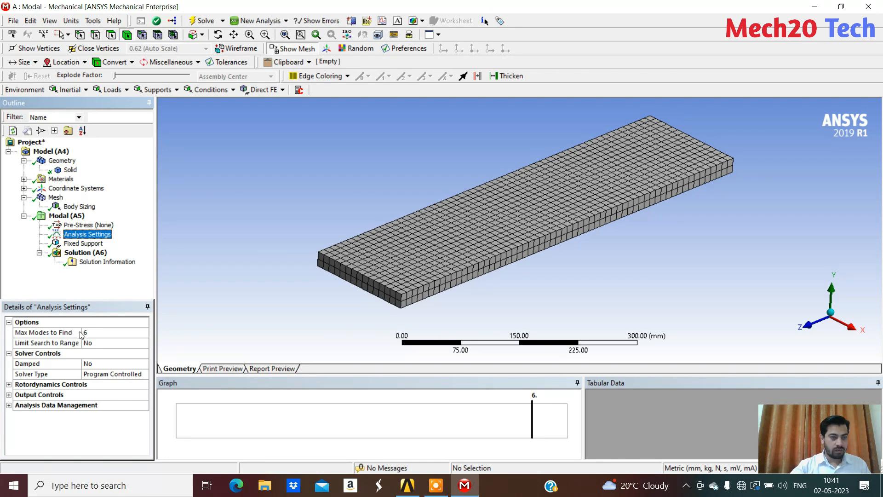
pyautogui.click(109, 333)
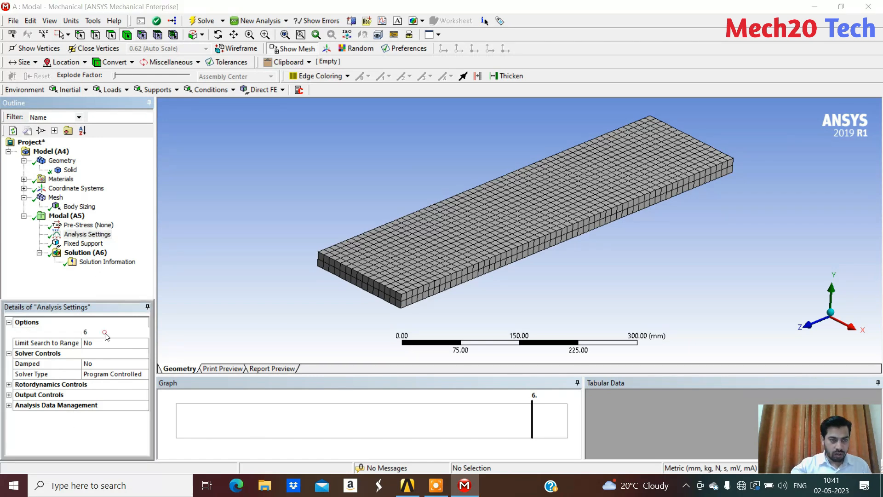
pyautogui.click(114, 332)
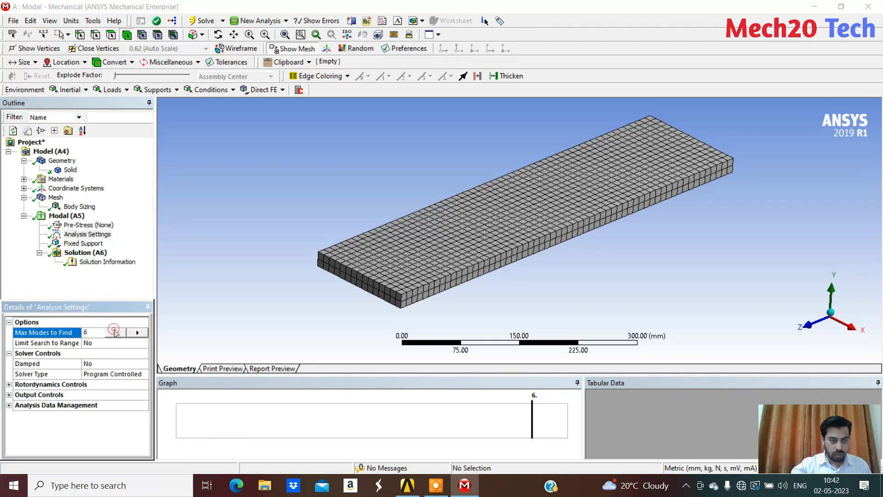
pyautogui.click(137, 332)
pyautogui.click(88, 234)
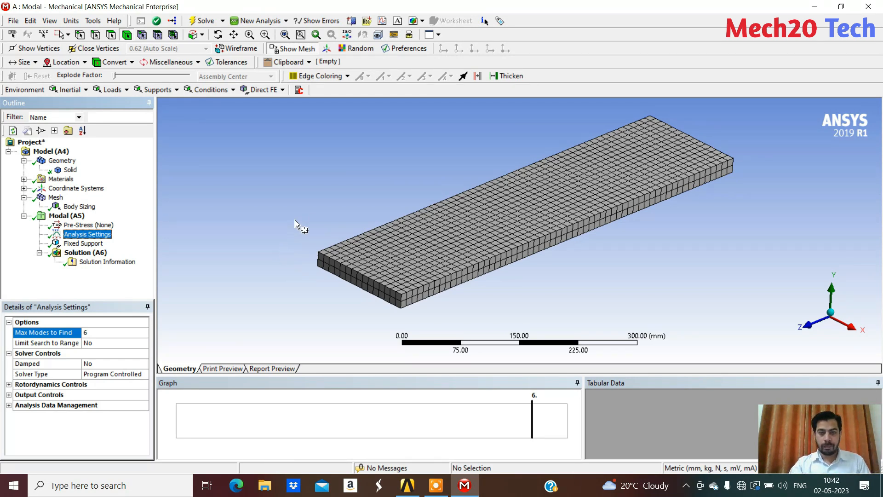
# Create mode shape results for all six modes from the frequency graph of Solution (A6)
pyautogui.click(86, 252)
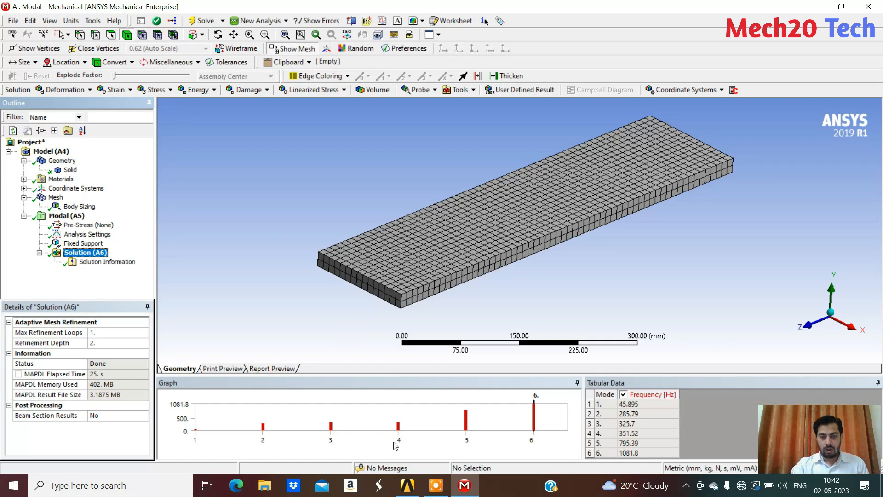
pyautogui.rightClick(373, 416)
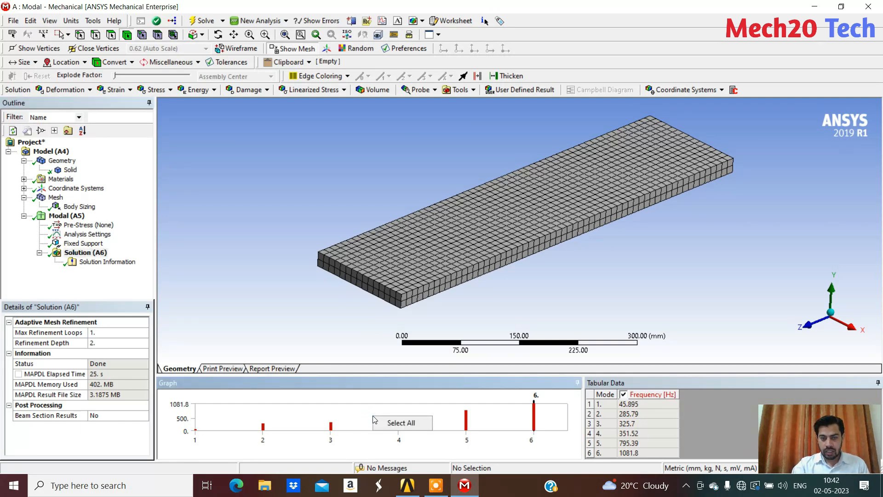
pyautogui.click(399, 423)
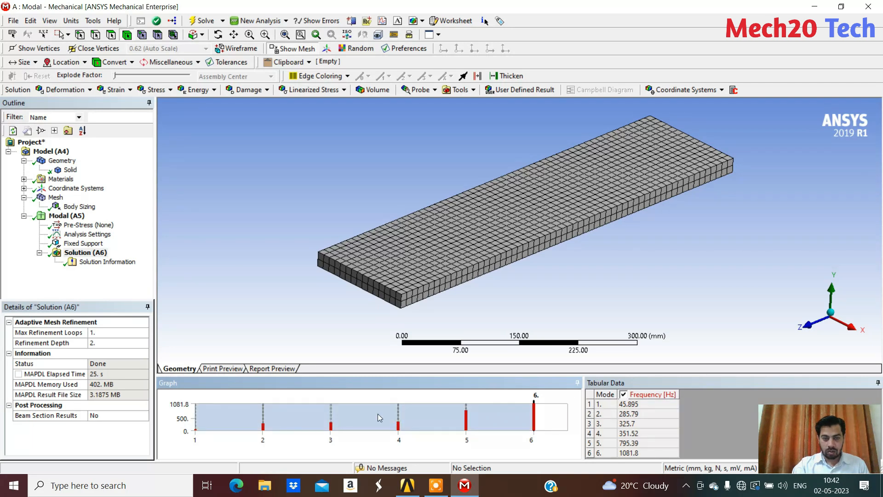
pyautogui.rightClick(416, 414)
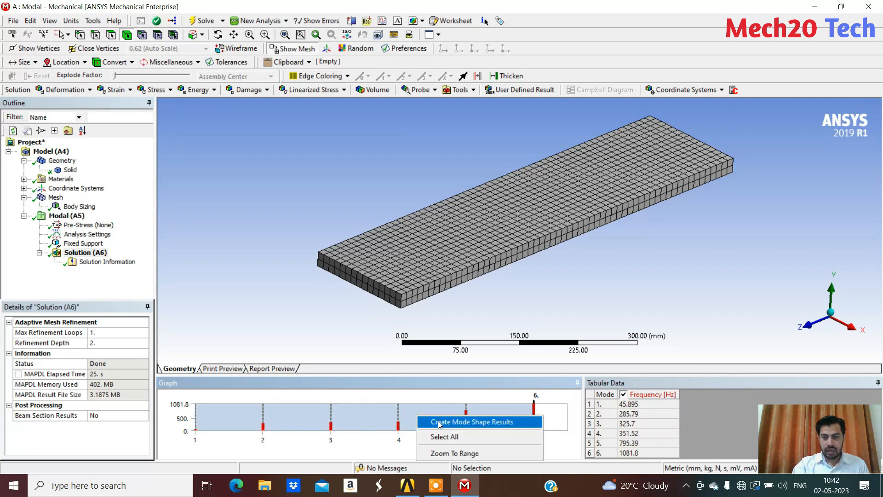
pyautogui.click(467, 422)
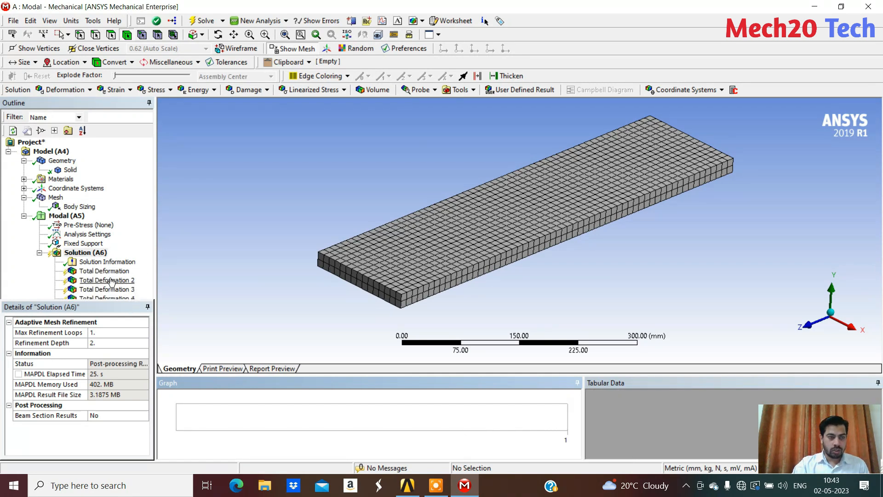
# Enlarge the outline area to show more of the Total Deformation results and evaluate all results of Solution (A6)
pyautogui.moveTo(98, 307); pyautogui.dragTo(100, 315)
pyautogui.click(150, 315)
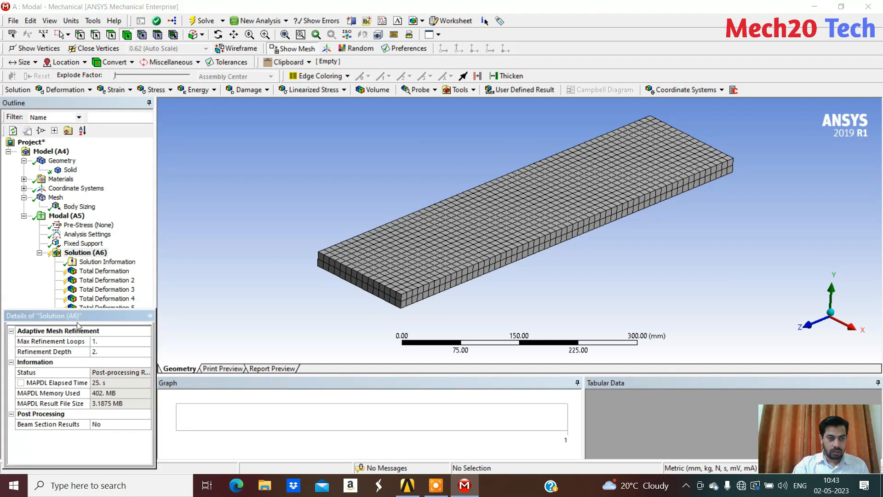
pyautogui.click(112, 273)
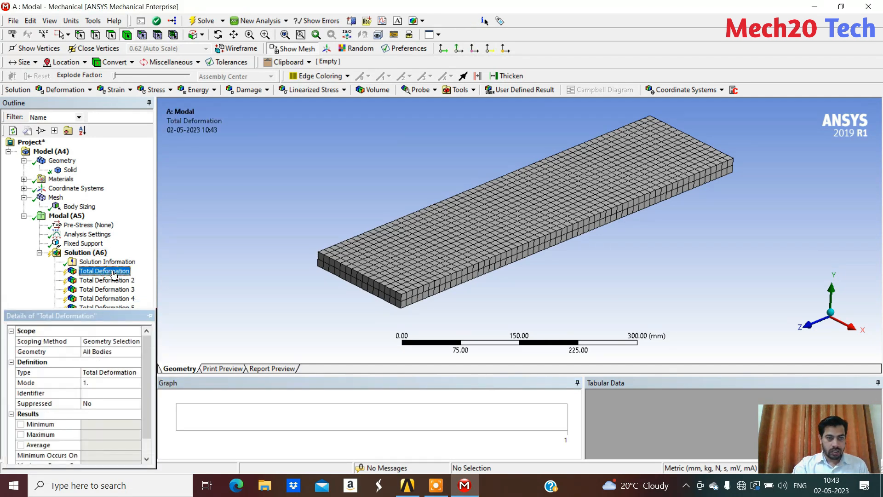
pyautogui.click(114, 316)
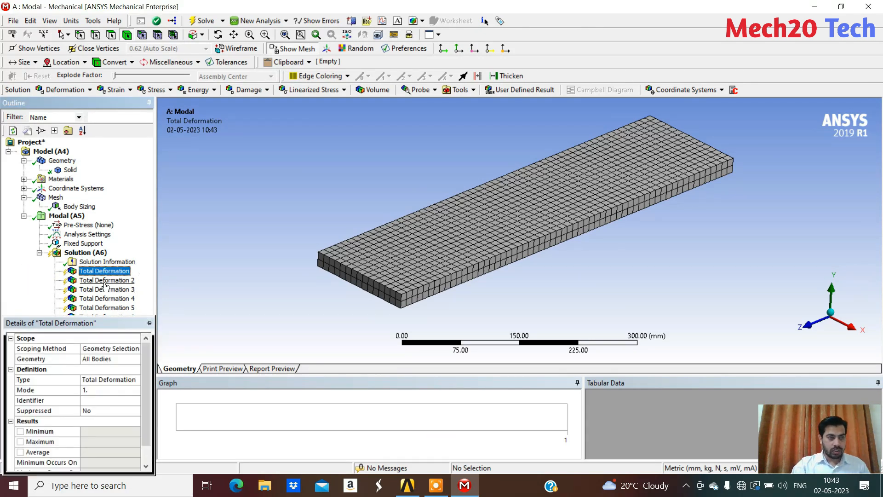
pyautogui.rightClick(89, 252)
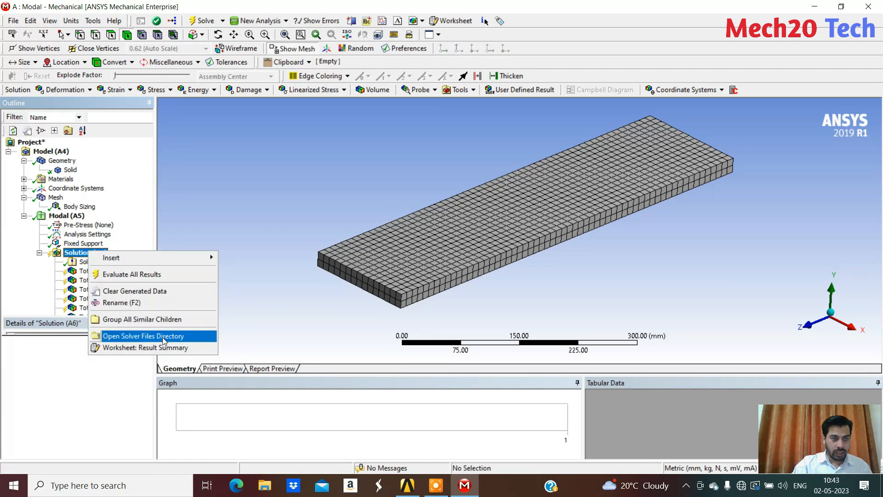
pyautogui.click(136, 275)
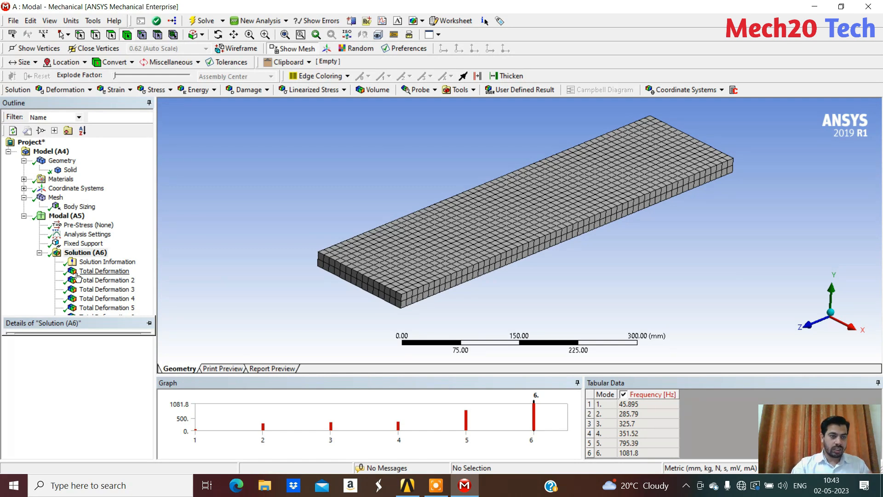
# Display the first mode's Total Deformation as Contour Bands with the undeformed wireframe overlaid on the plate
pyautogui.click(95, 273)
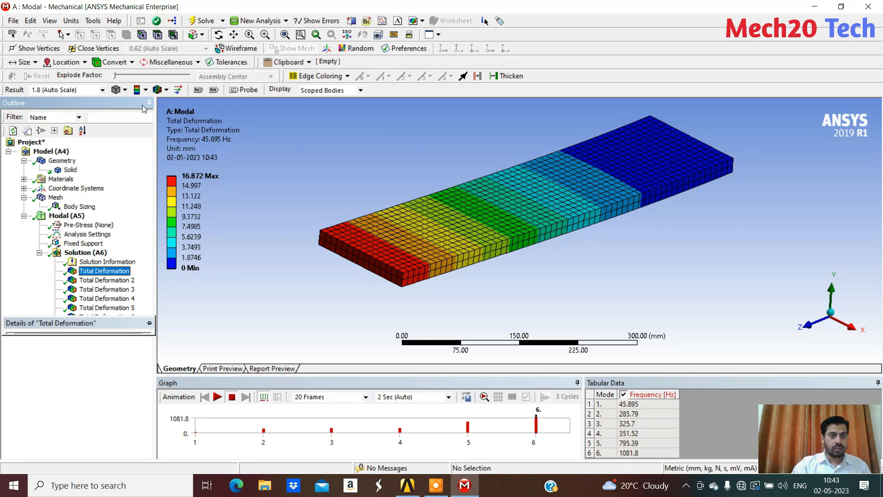
pyautogui.click(146, 90)
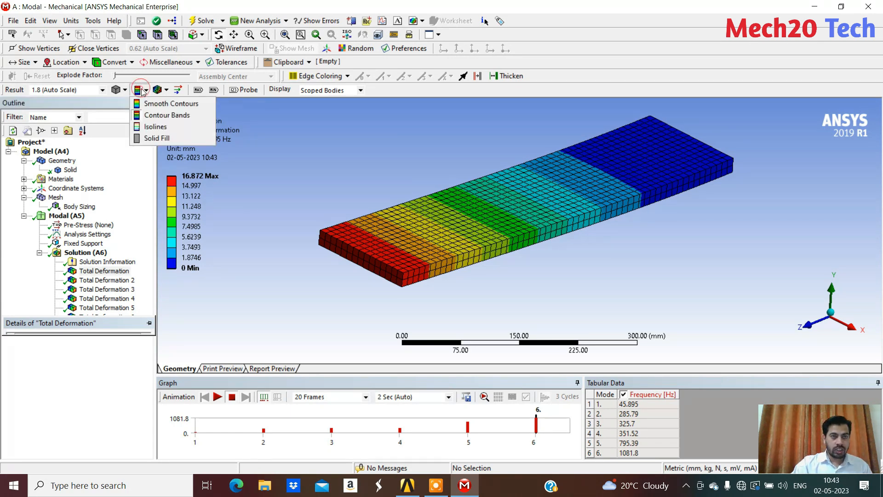
pyautogui.click(177, 116)
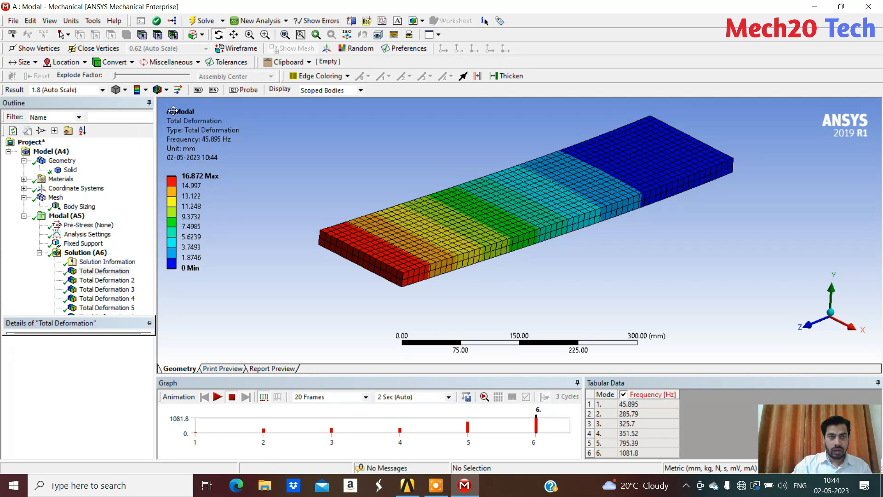
pyautogui.click(156, 90)
pyautogui.click(203, 115)
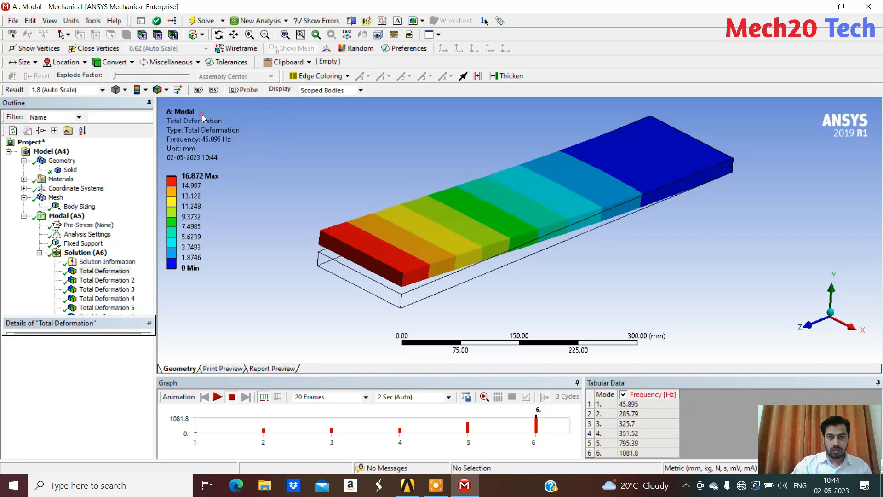
pyautogui.click(161, 90)
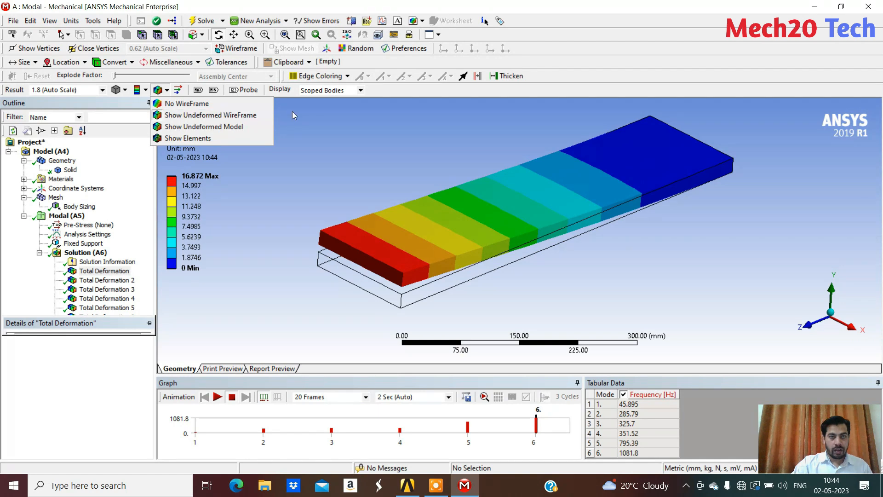
pyautogui.moveTo(387, 148); pyautogui.dragTo(577, 202)
pyautogui.moveTo(503, 227); pyautogui.dragTo(458, 218)
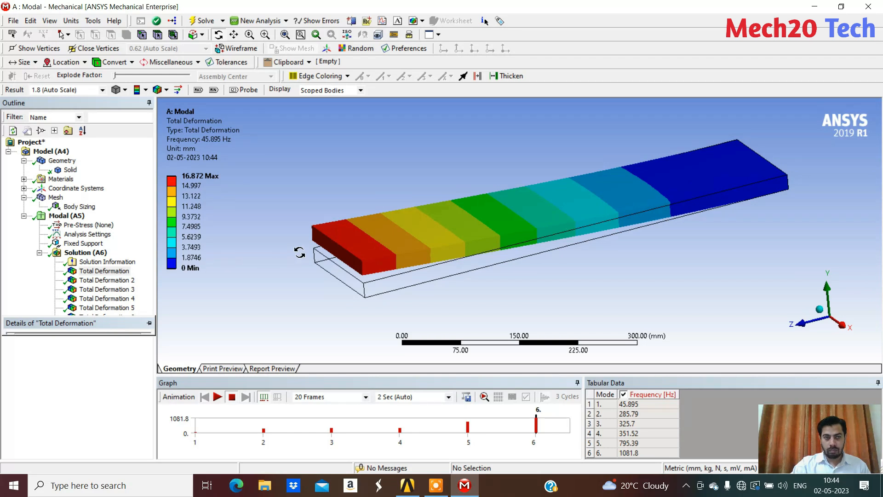
# Animate the mode shapes of the first four Total Deformation results one after another
pyautogui.click(218, 397)
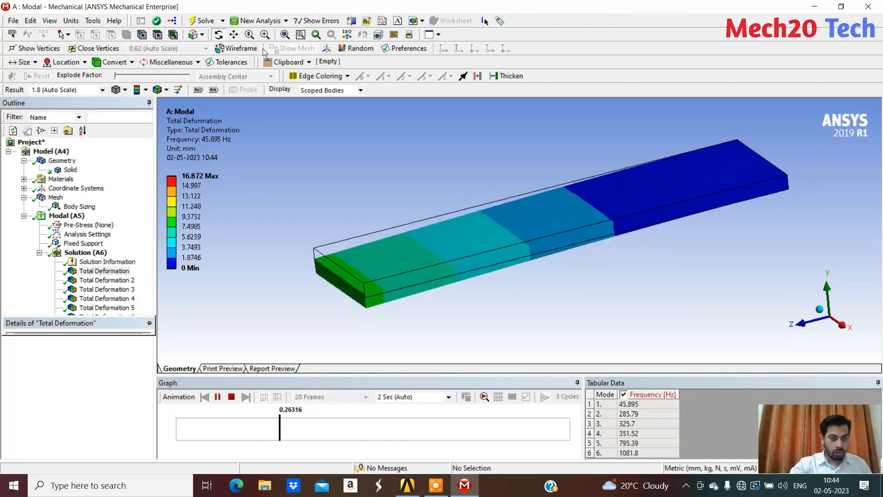
pyautogui.click(107, 280)
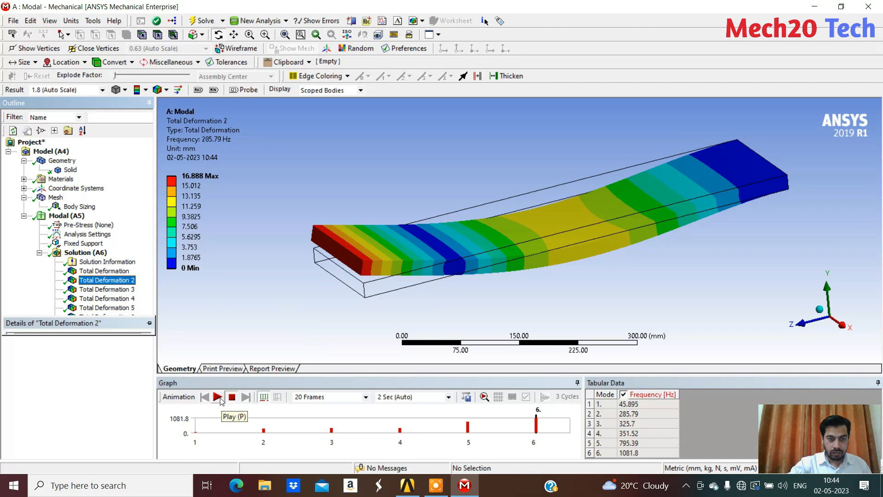
pyautogui.click(219, 398)
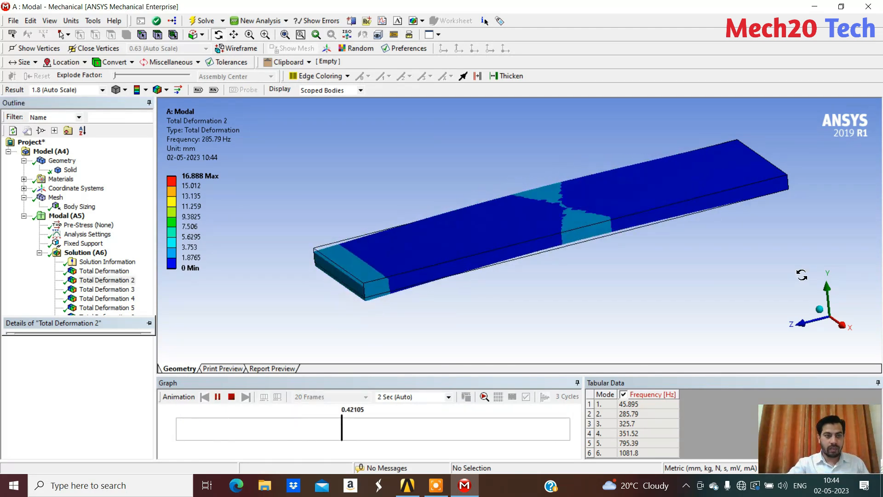
pyautogui.click(121, 290)
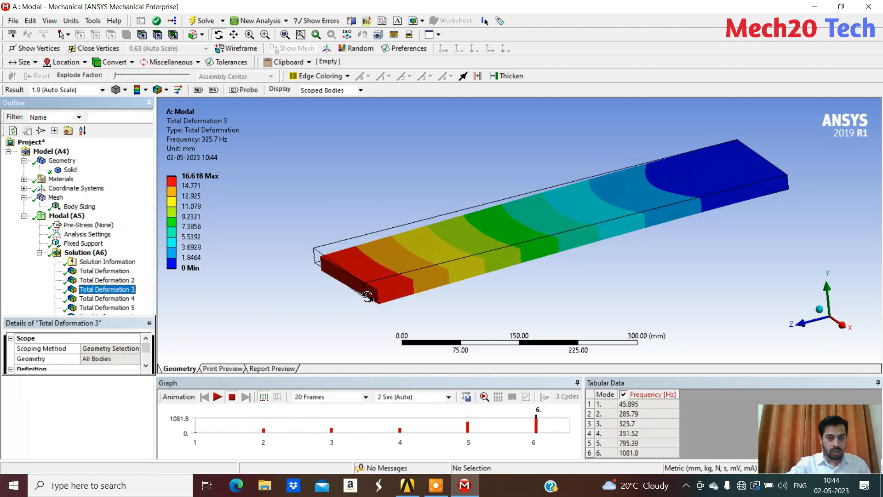
pyautogui.click(217, 398)
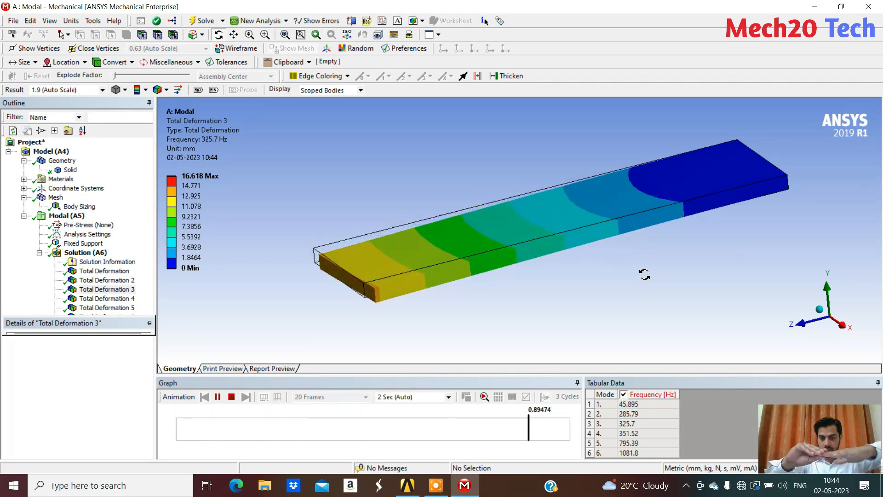
pyautogui.click(121, 299)
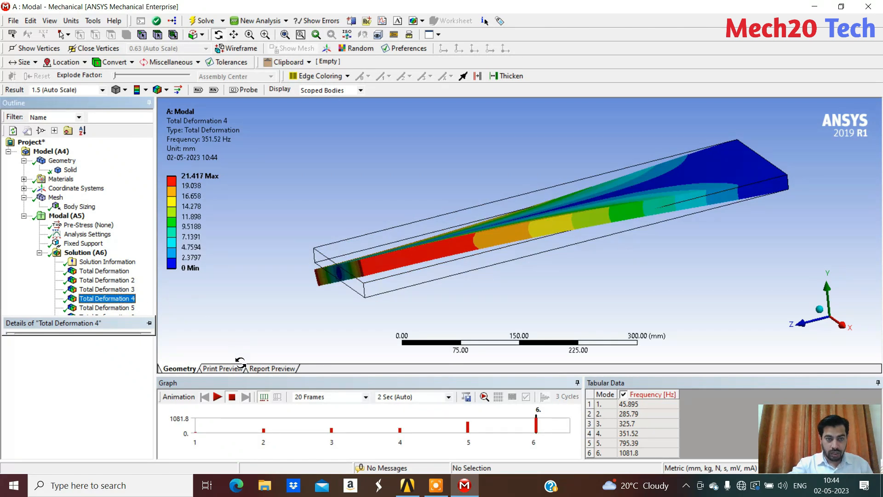
pyautogui.click(217, 397)
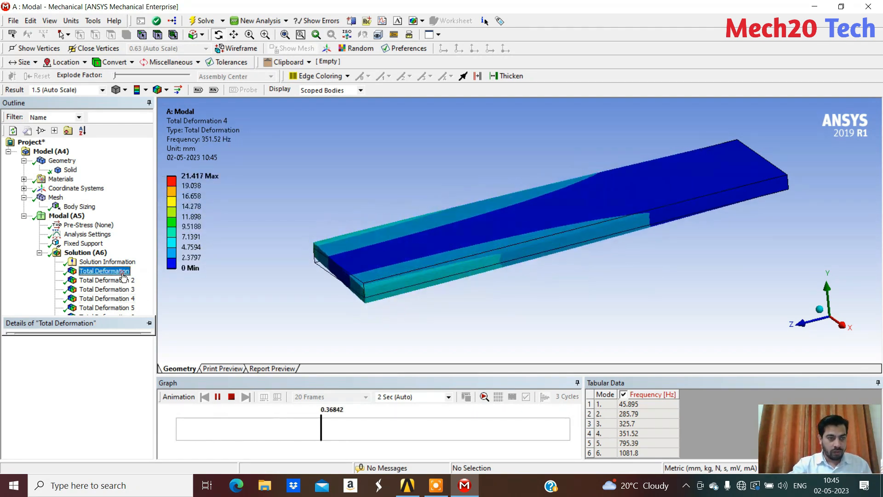
# Compare the Total Deformation mode shapes up to the fifth mode and check the first mode's frequency in the table
pyautogui.click(104, 271)
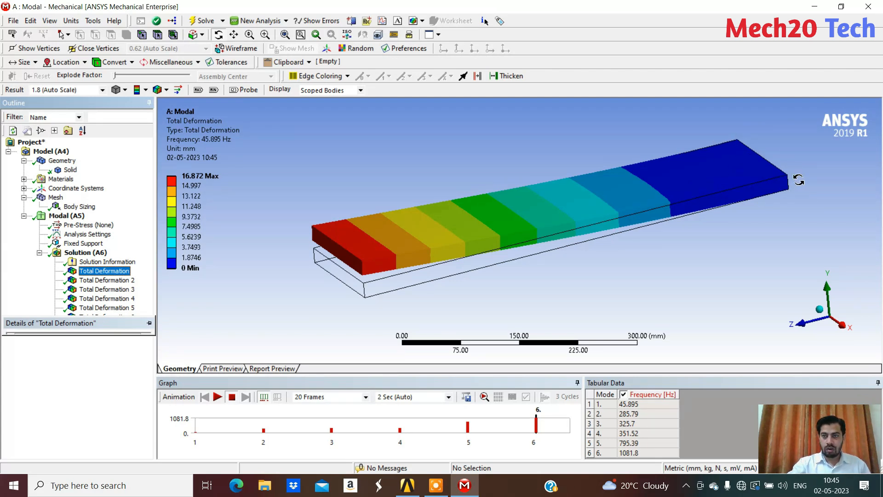
pyautogui.click(105, 289)
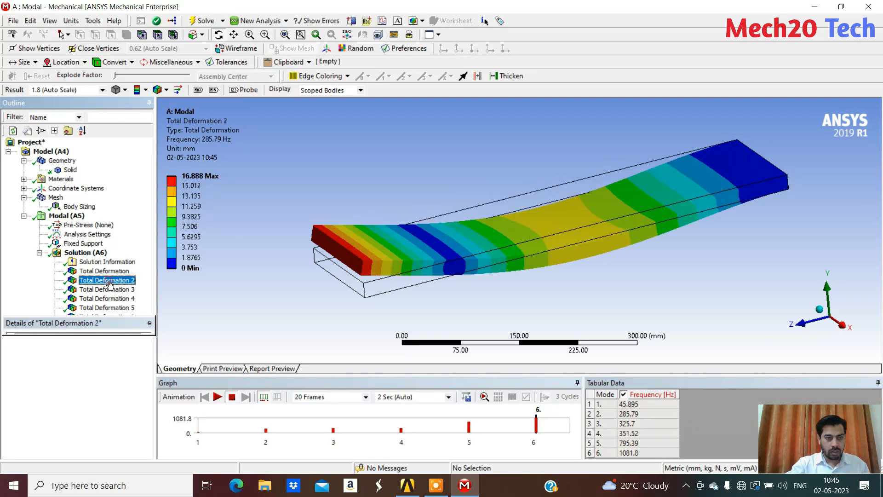
pyautogui.click(110, 298)
pyautogui.click(107, 308)
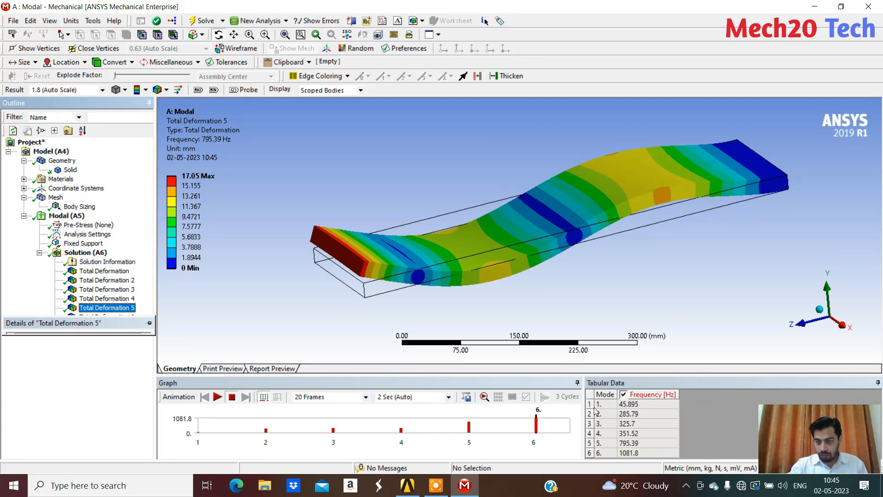
pyautogui.click(633, 407)
pyautogui.click(630, 406)
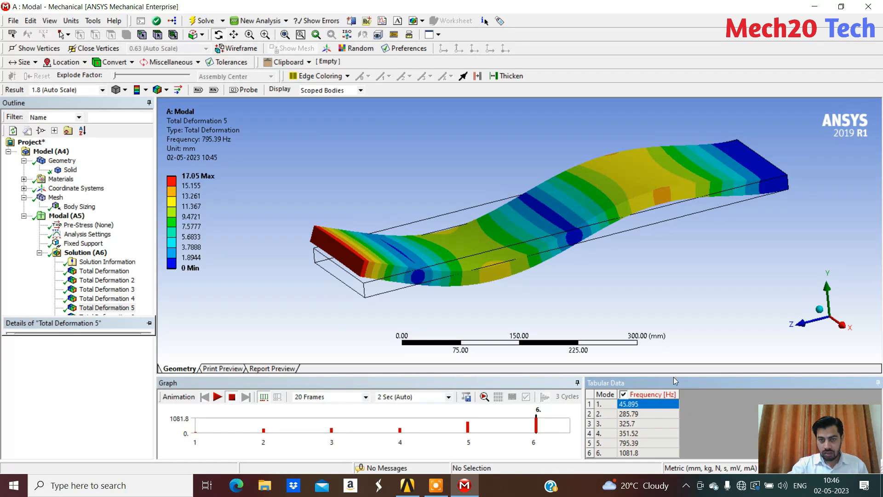
# Review the first four Total Deformation results again and return to the first mode's result
pyautogui.click(100, 271)
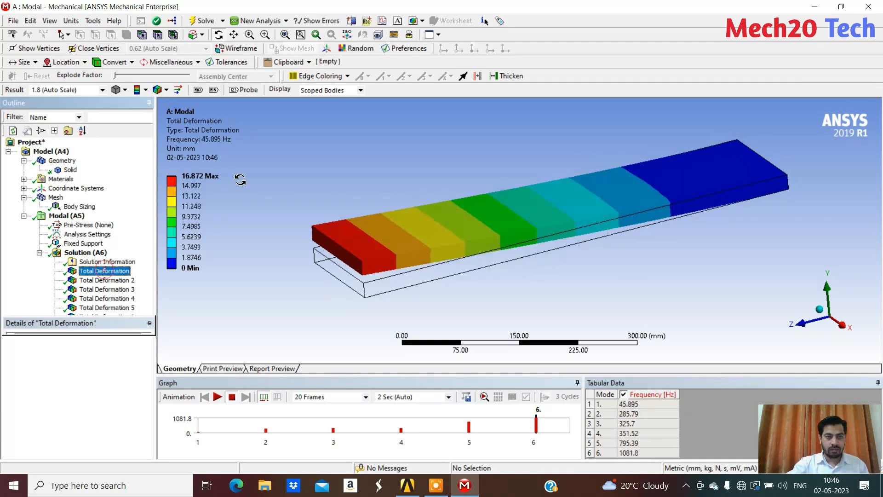
pyautogui.click(104, 281)
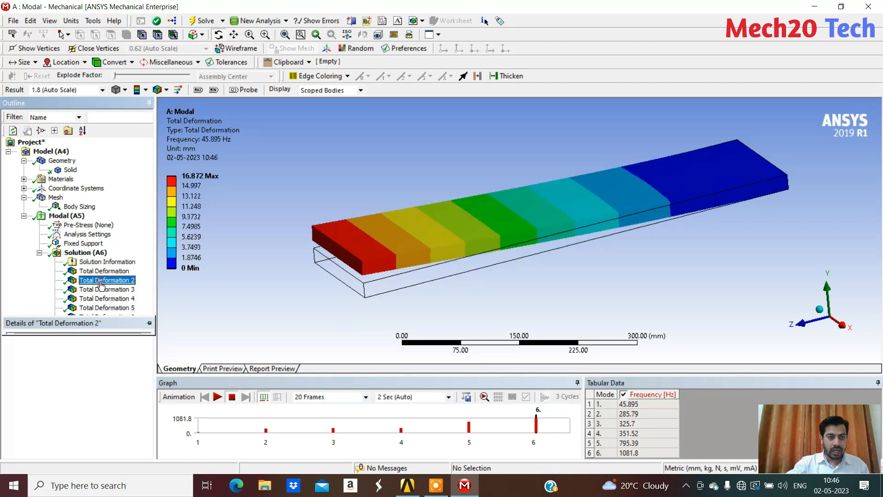
pyautogui.click(107, 289)
pyautogui.click(111, 299)
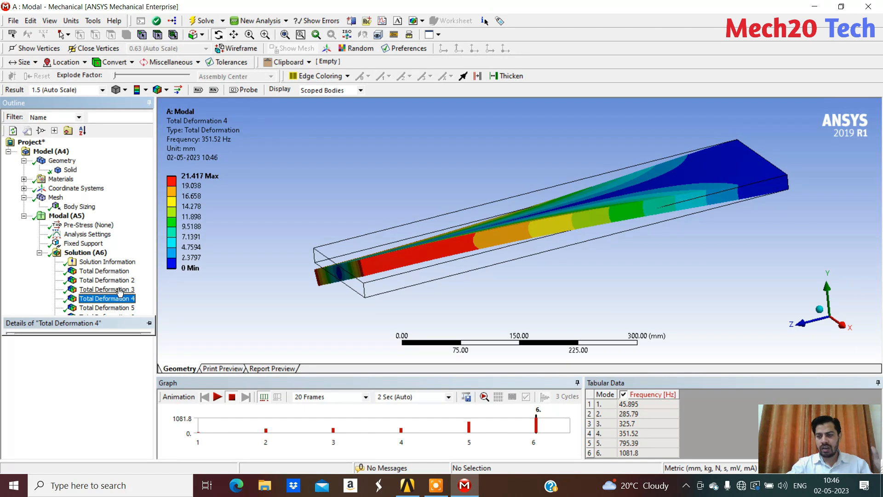
pyautogui.click(112, 272)
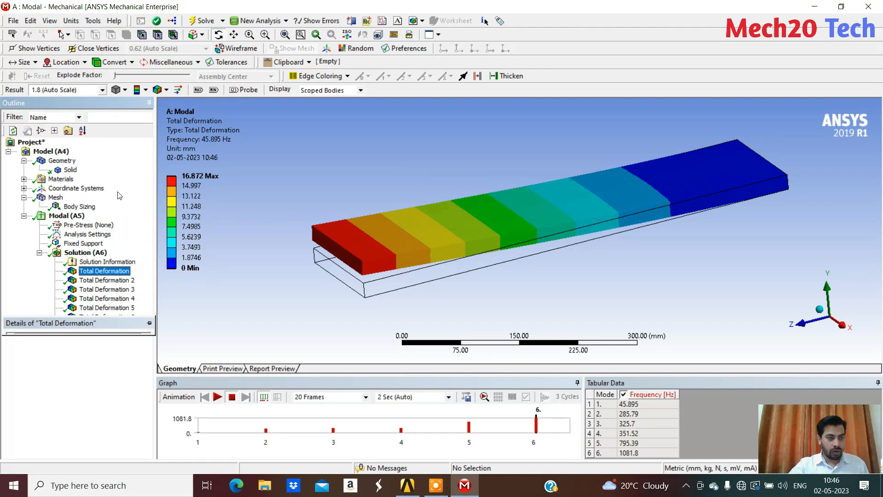
# Extend the modal analysis's Fixed Support to both 150 × 20 mm end faces of the plate and inspect the two fixed ends
pyautogui.click(84, 244)
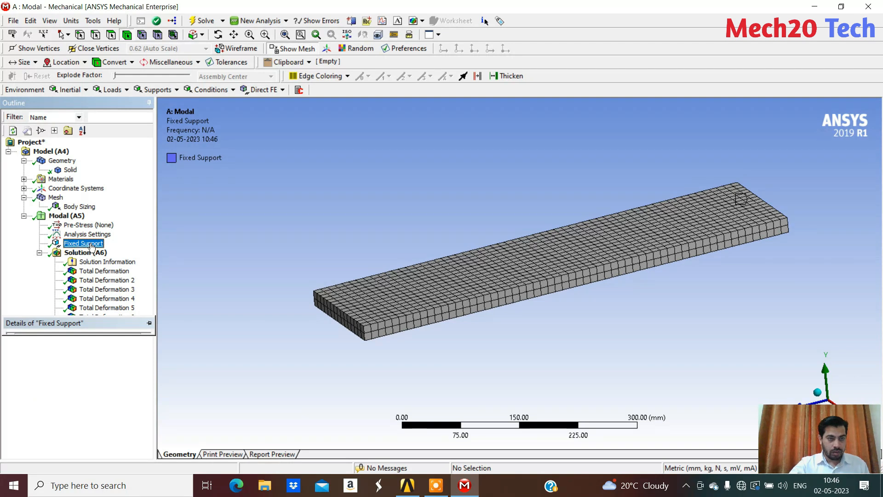
pyautogui.moveTo(131, 342)
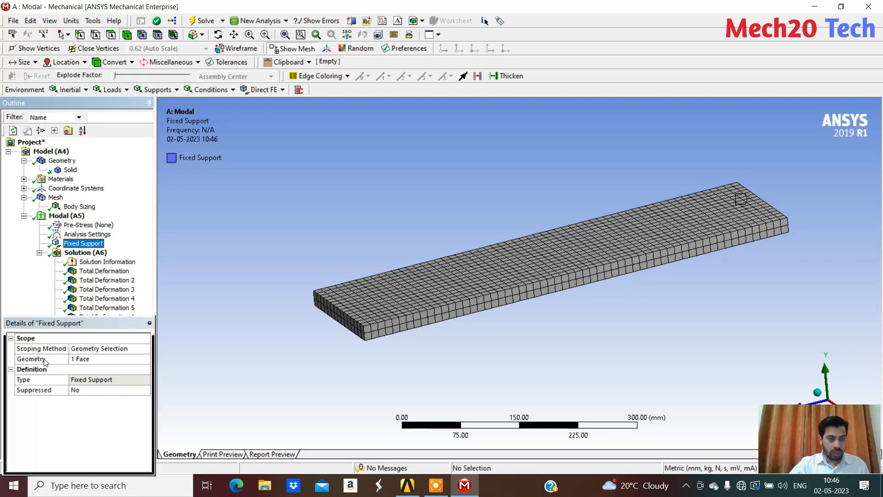
pyautogui.click(150, 323)
pyautogui.moveTo(265, 344); pyautogui.dragTo(609, 329, button='middle')
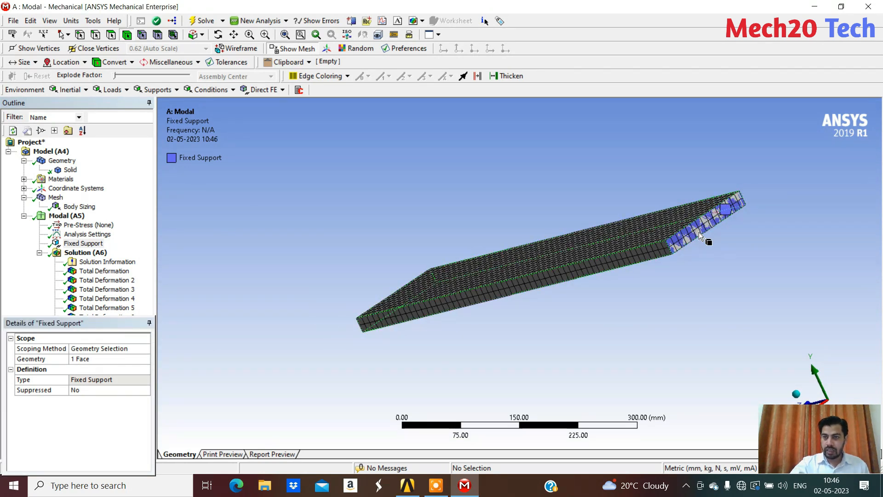
pyautogui.moveTo(446, 278); pyautogui.dragTo(554, 256, button='middle')
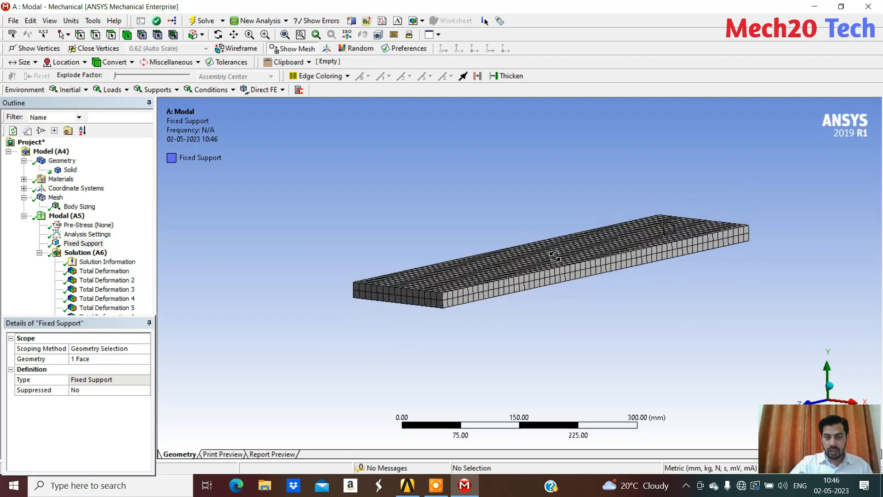
pyautogui.click(88, 359)
pyautogui.moveTo(451, 327); pyautogui.dragTo(412, 308, button='middle')
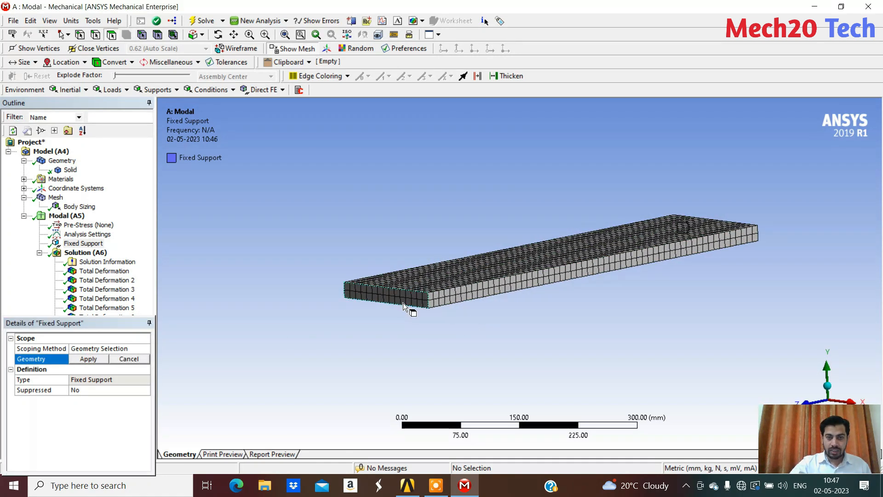
pyautogui.click(400, 300)
pyautogui.moveTo(639, 311); pyautogui.dragTo(480, 340, button='middle')
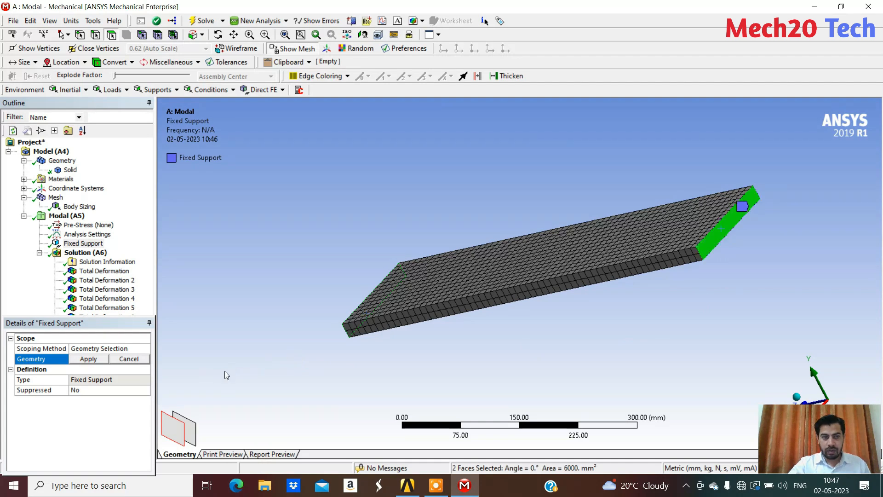
pyautogui.click(89, 359)
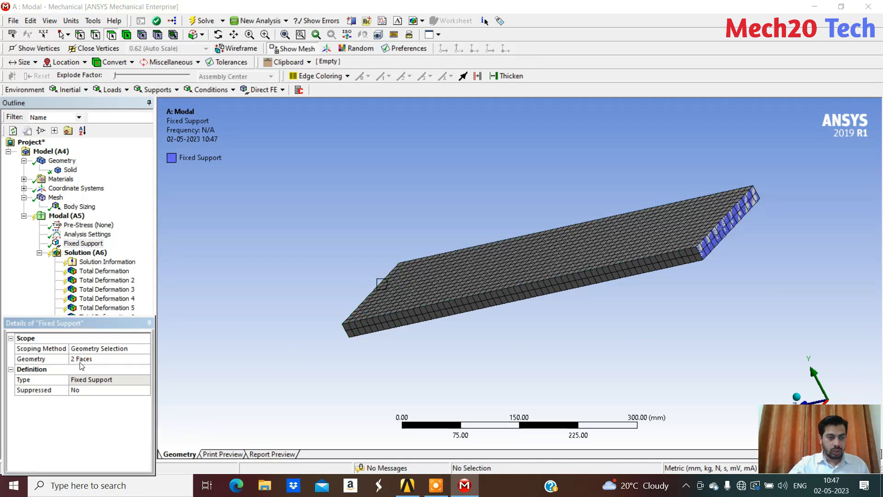
pyautogui.moveTo(735, 235); pyautogui.dragTo(390, 312, button='middle')
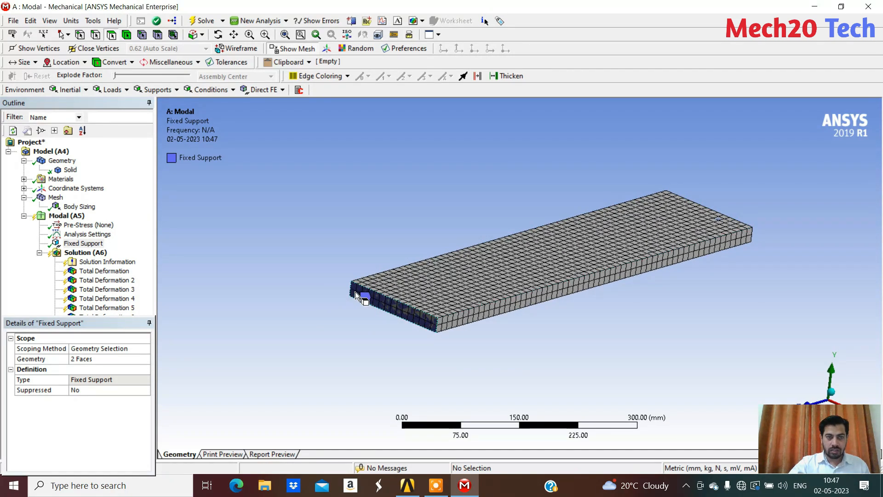
pyautogui.moveTo(740, 276); pyautogui.dragTo(634, 276, button='middle')
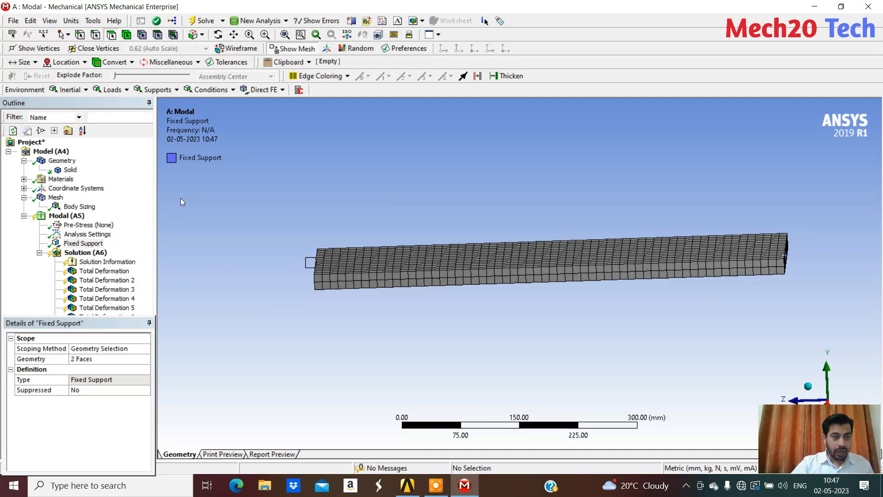
# Solve the modal analysis again with both ends of the plate fixed
pyautogui.click(84, 253)
pyautogui.rightClick(84, 257)
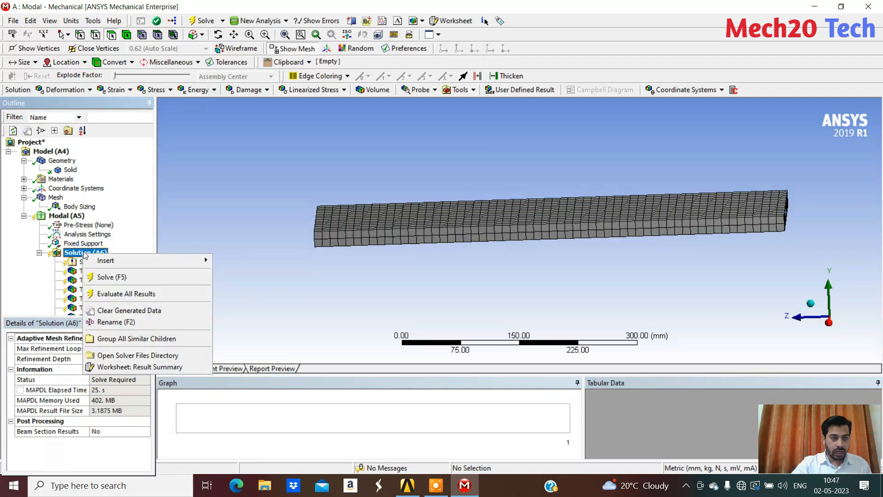
pyautogui.click(112, 277)
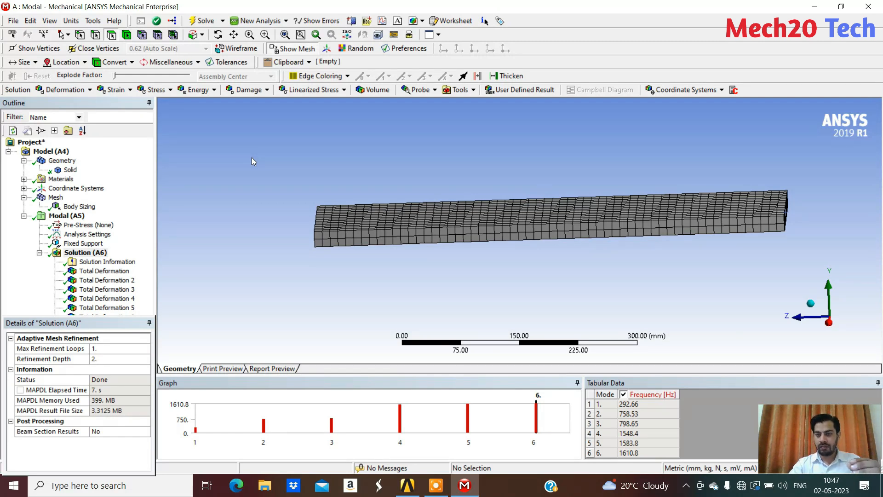
# Display the first mode's Total Deformation for the plate fixed at both ends and play its animation
pyautogui.click(104, 271)
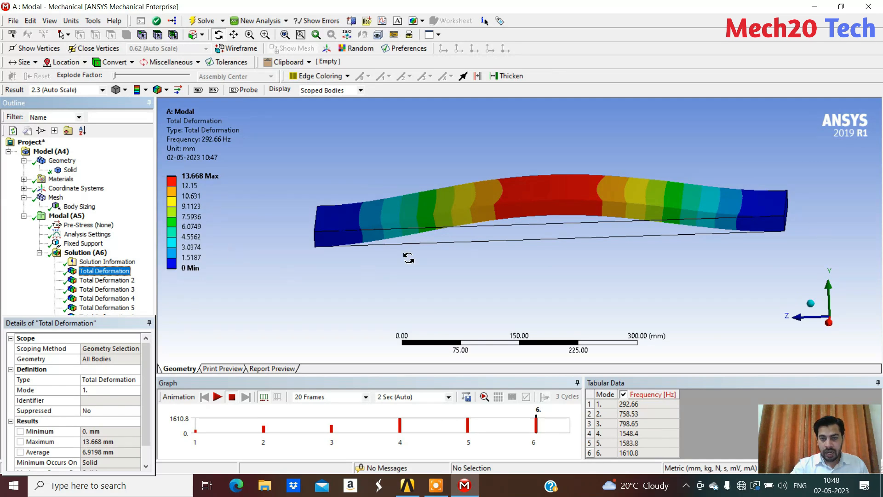
pyautogui.click(217, 397)
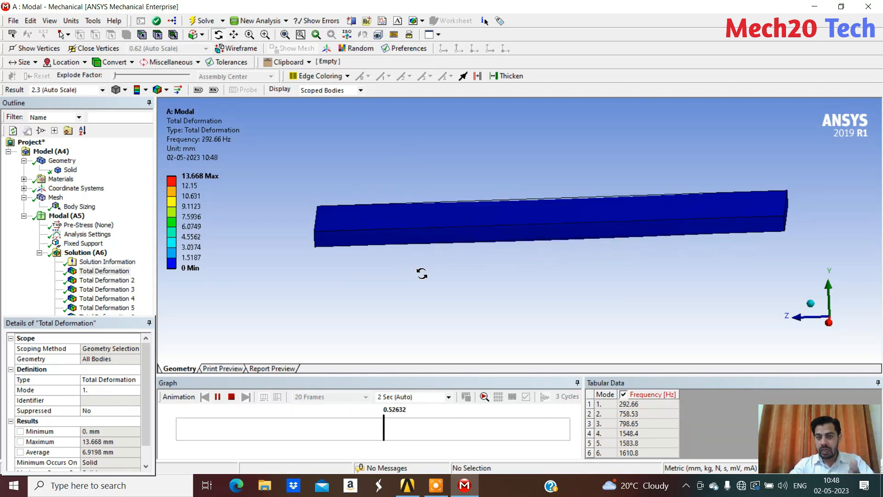
pyautogui.click(232, 397)
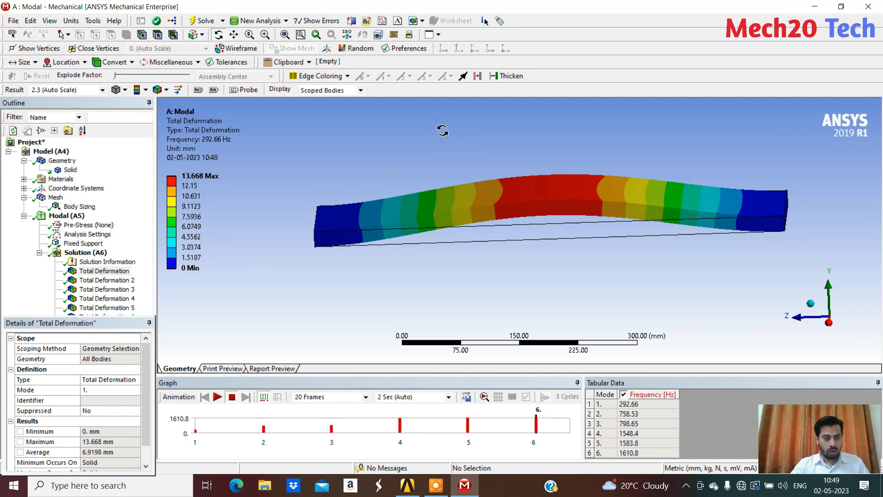
# Return to Workbench, add a Static Structural system to the project schematic and share the Modal system's geometry with it
pyautogui.click(870, 1)
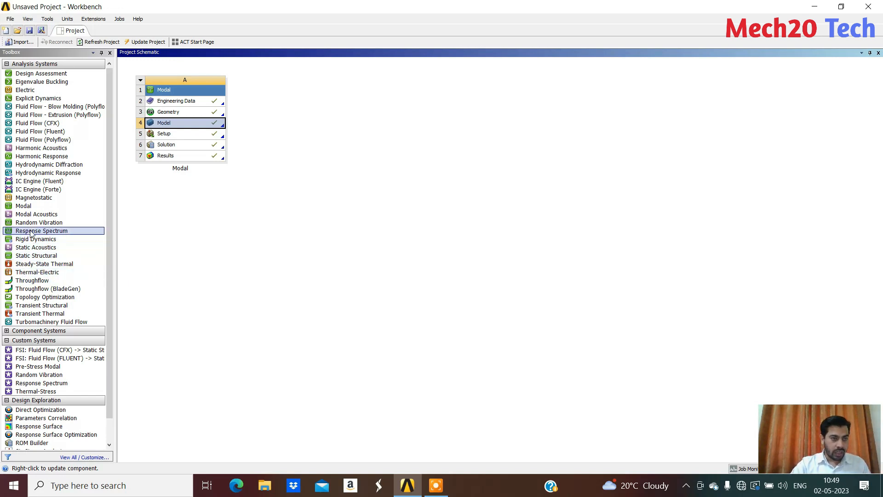
pyautogui.moveTo(27, 255); pyautogui.dragTo(364, 169)
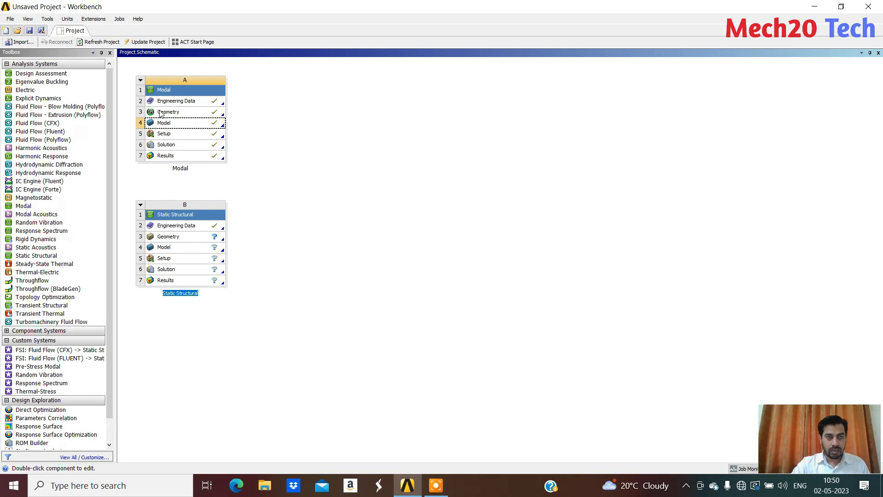
pyautogui.moveTo(165, 113); pyautogui.dragTo(190, 235)
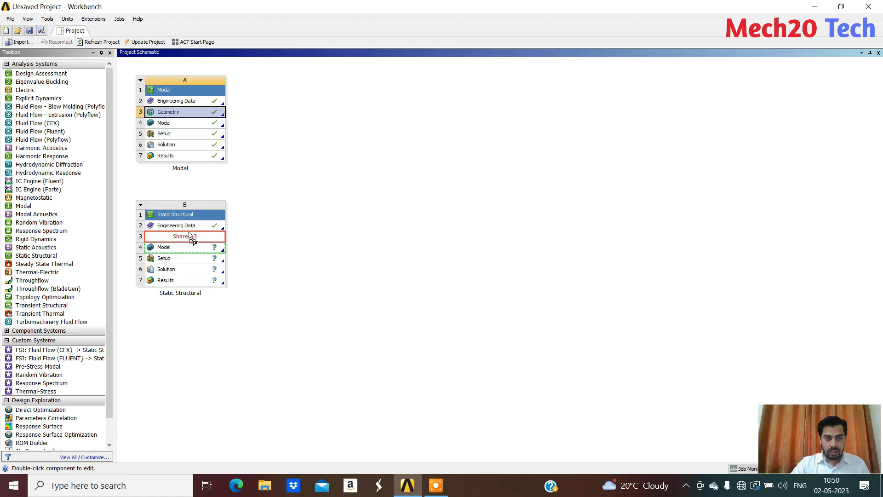
pyautogui.moveTo(190, 235); pyautogui.dragTo(190, 233)
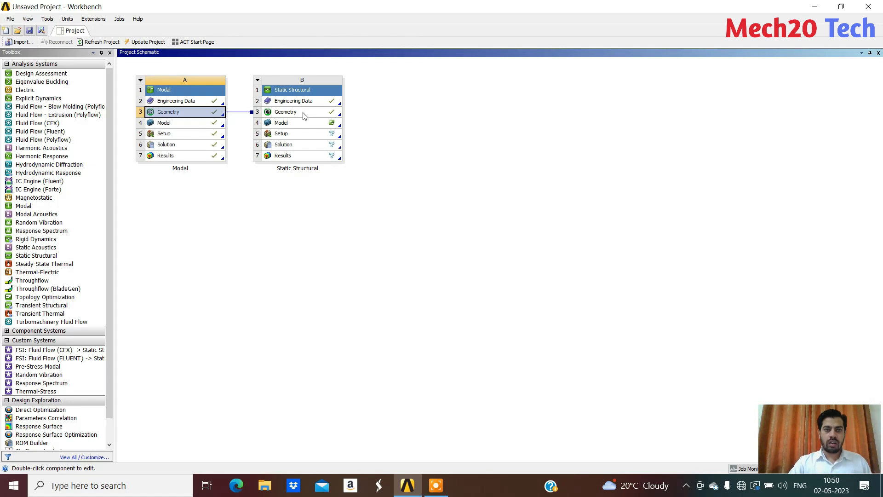
# Open the Static Structural system's model in Mechanical and check the solid's material assignment and the mesh settings
pyautogui.doubleClick(282, 123)
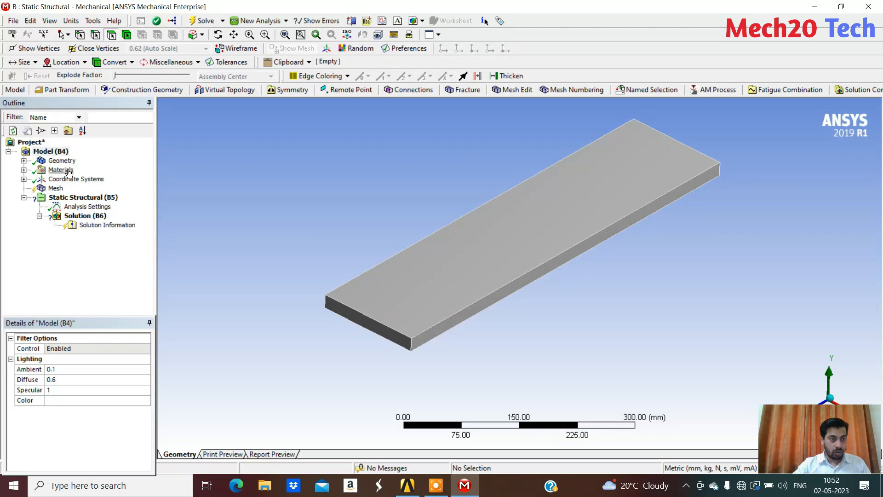
pyautogui.click(23, 161)
pyautogui.click(76, 169)
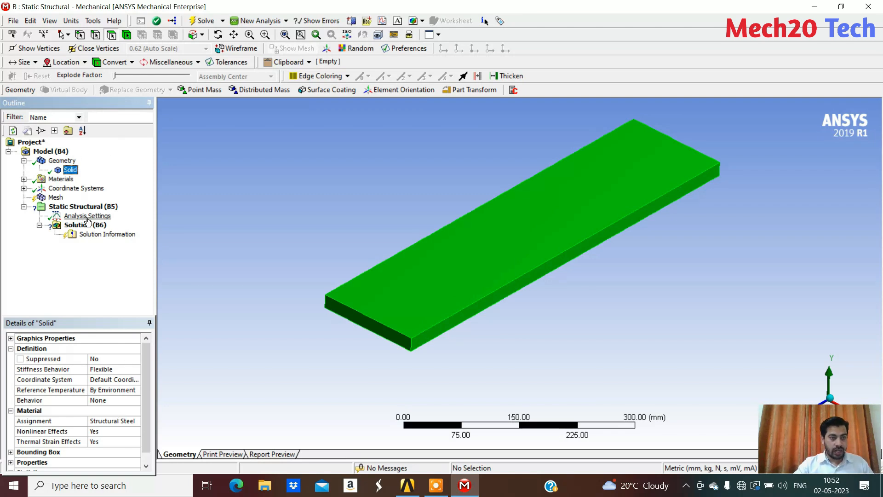
pyautogui.click(54, 197)
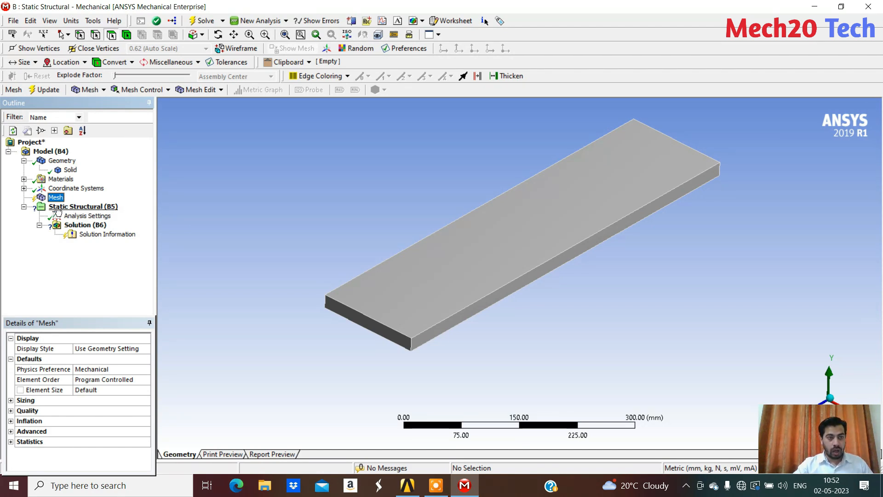
pyautogui.click(108, 207)
pyautogui.rightClick(108, 207)
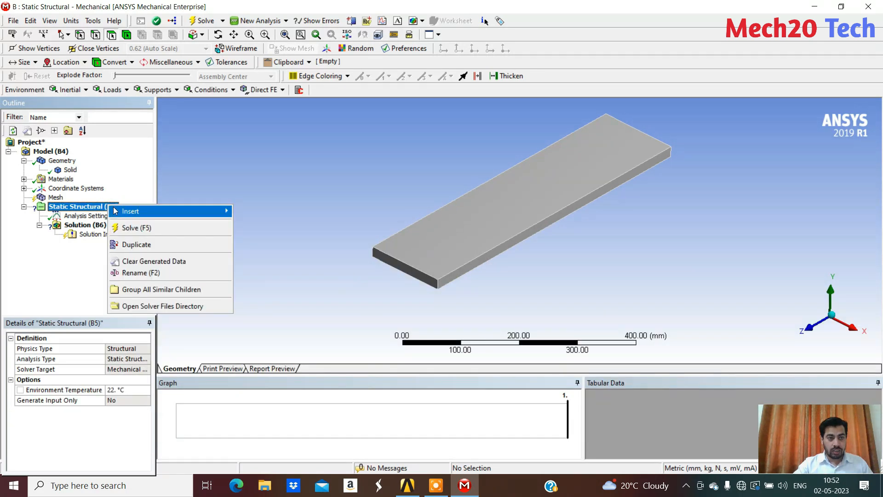
pyautogui.moveTo(165, 211)
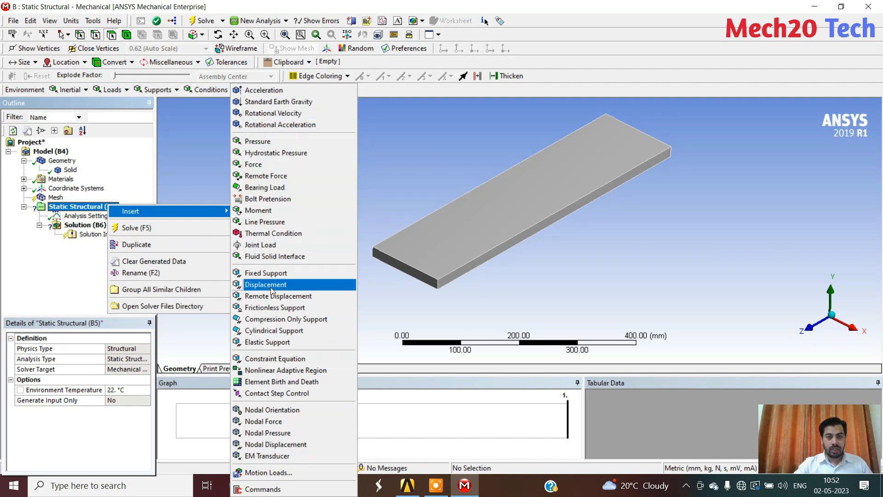
pyautogui.moveTo(229, 211)
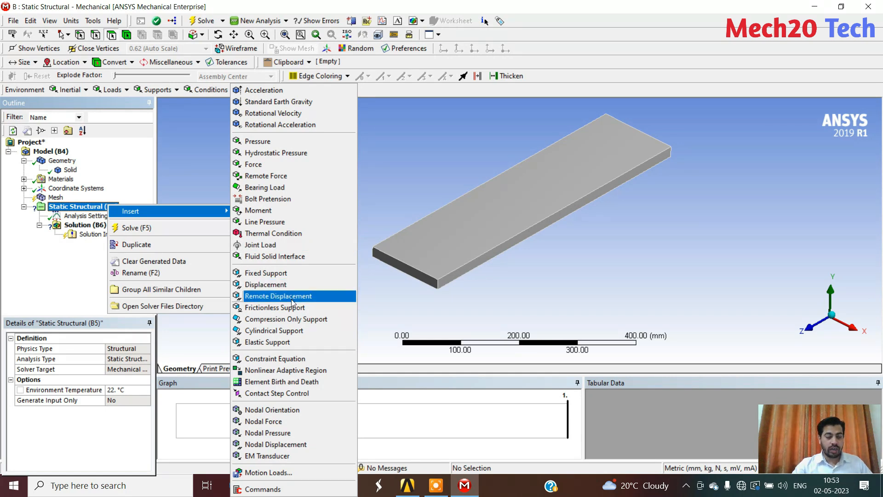
pyautogui.click(416, 159)
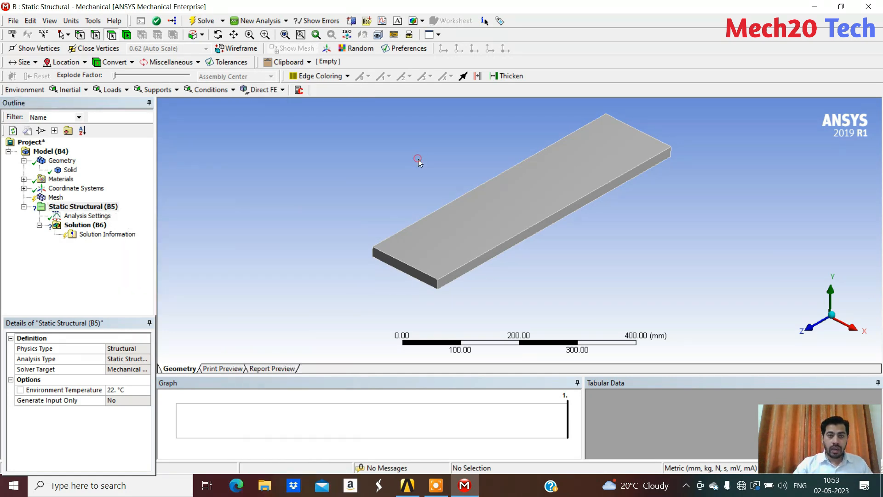
# Insert a Fixed Support in the Static Structural analysis and apply it to one 150 × 20 mm end face of the plate
pyautogui.moveTo(434, 242); pyautogui.dragTo(452, 248, button='middle')
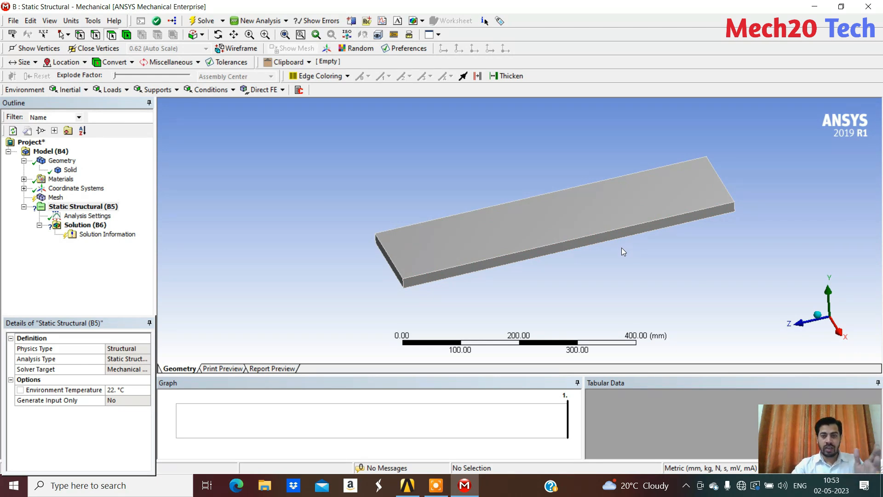
pyautogui.moveTo(623, 247); pyautogui.dragTo(485, 262, button='middle')
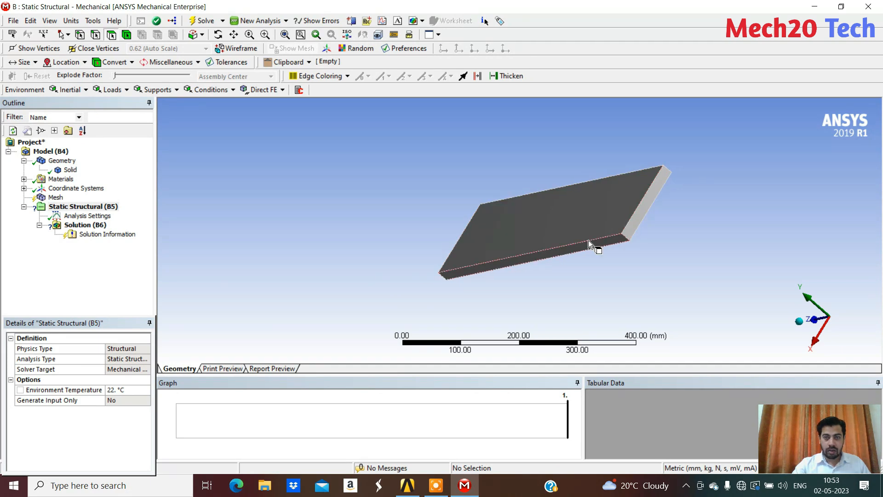
pyautogui.rightClick(102, 207)
pyautogui.moveTo(180, 223)
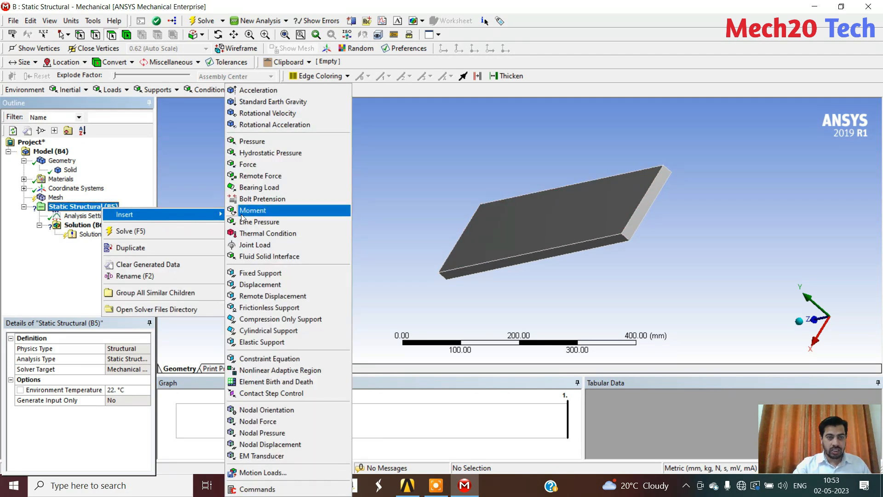
pyautogui.click(265, 274)
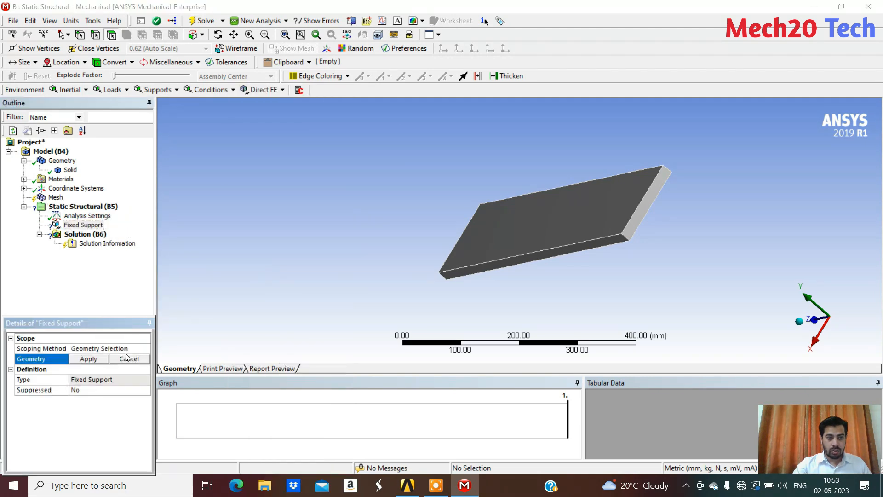
pyautogui.click(652, 189)
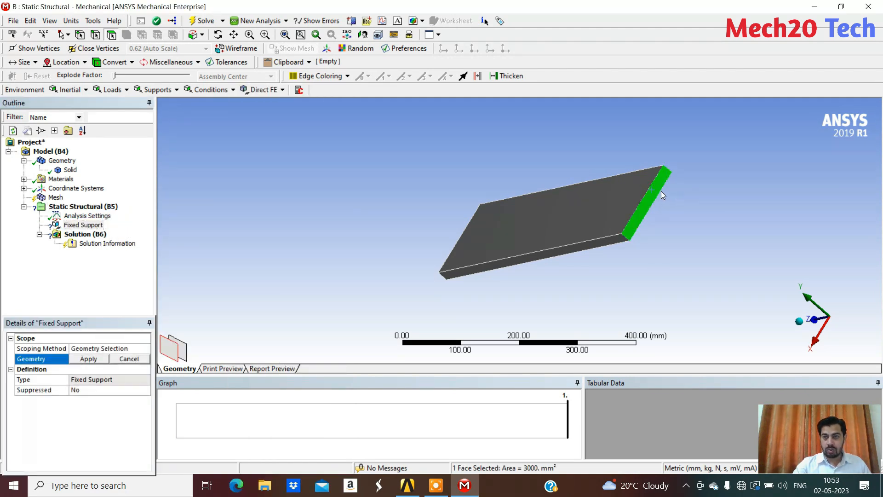
pyautogui.click(90, 359)
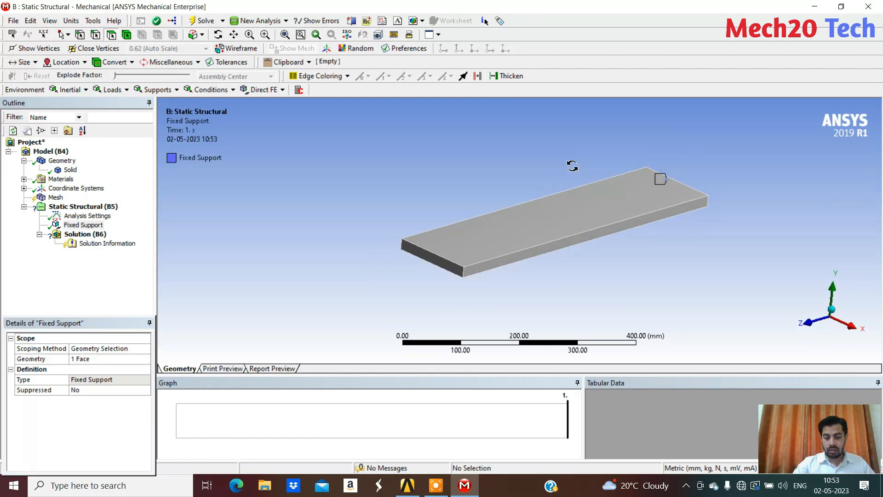
# Examine the plate's top face and unsupported end face from several angles as possible locations for the load
pyautogui.keyDown('ctrl'); pyautogui.moveTo(573, 165); pyautogui.dragTo(512, 167, button='middle'); pyautogui.keyUp('ctrl')
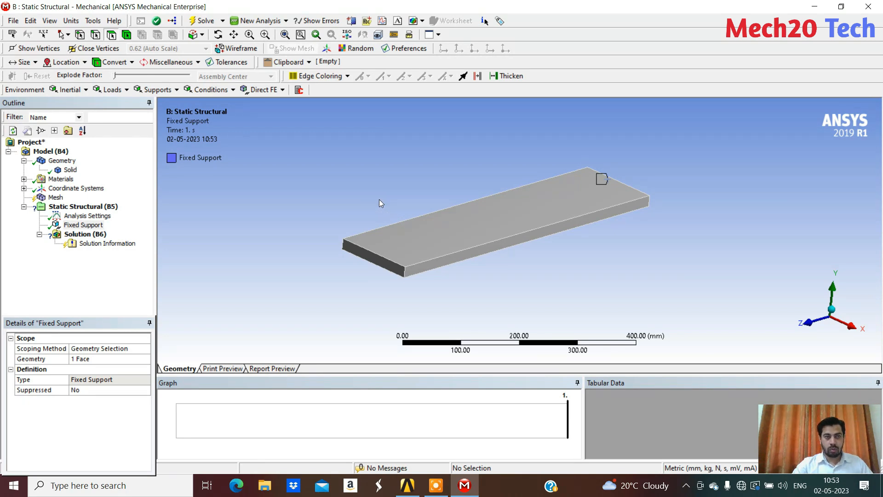
pyautogui.moveTo(360, 197); pyautogui.dragTo(321, 227, button='middle')
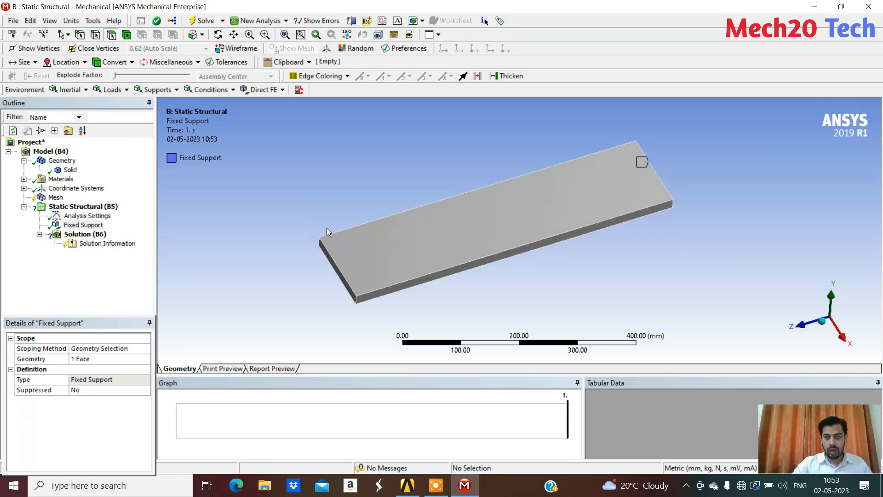
pyautogui.click(469, 205)
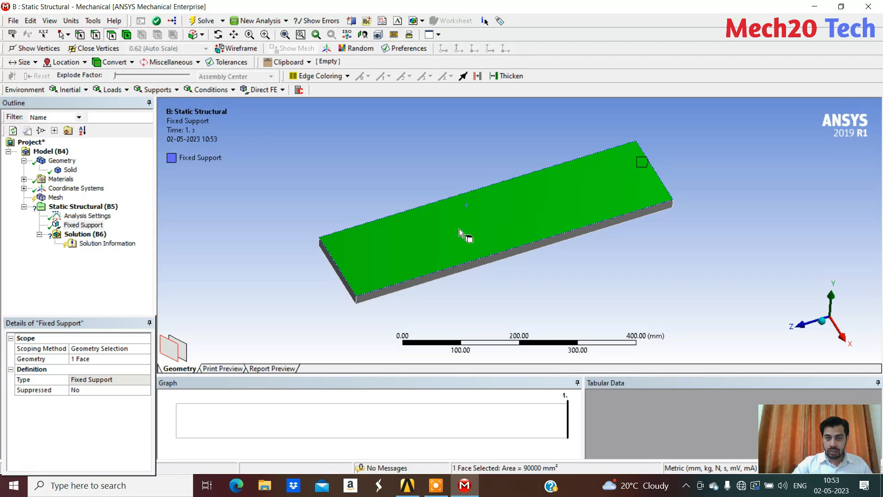
pyautogui.moveTo(487, 228); pyautogui.dragTo(391, 251, button='middle')
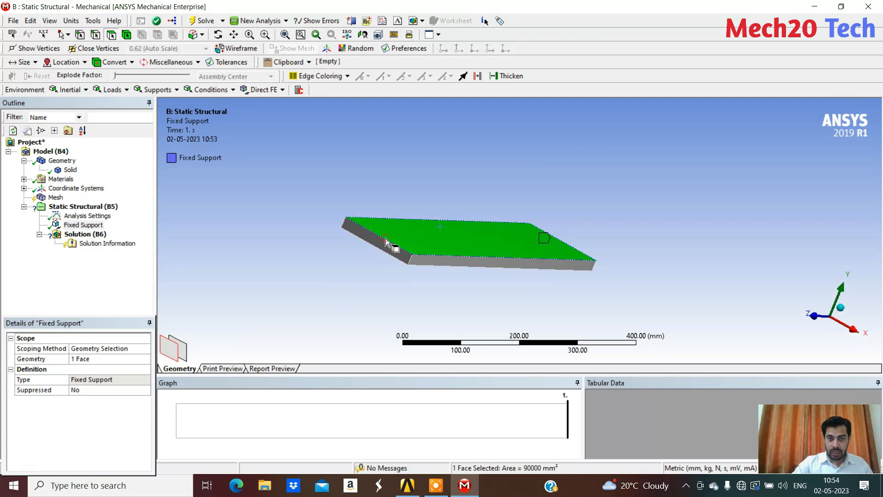
pyautogui.click(368, 180)
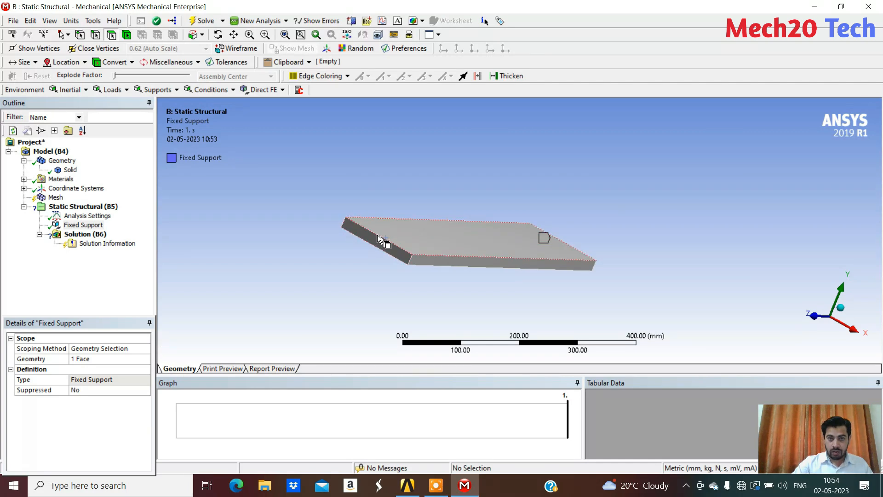
pyautogui.click(383, 240)
pyautogui.click(395, 161)
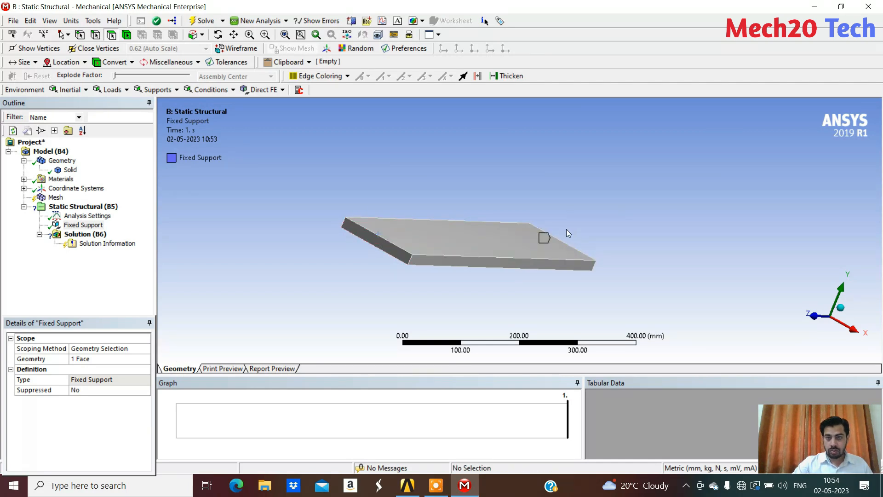
pyautogui.moveTo(567, 229); pyautogui.dragTo(510, 239, button='middle')
pyautogui.moveTo(473, 216); pyautogui.dragTo(619, 208, button='middle')
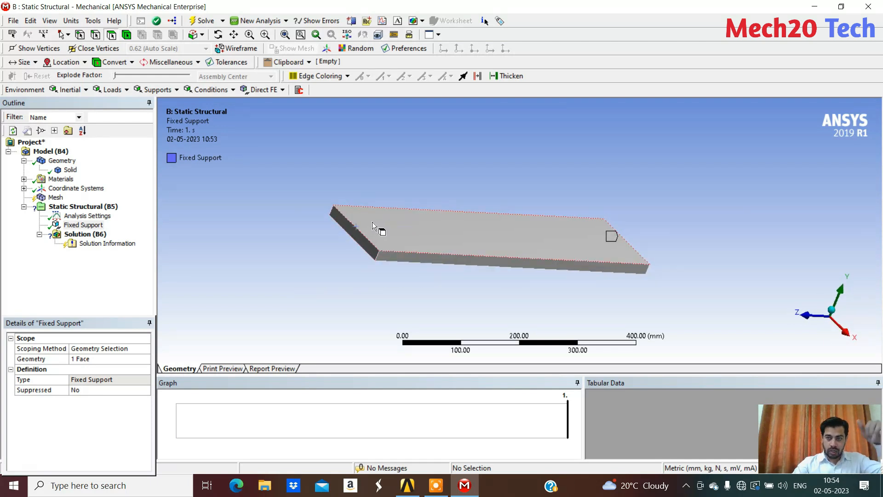
pyautogui.moveTo(369, 201); pyautogui.dragTo(336, 210, button='middle')
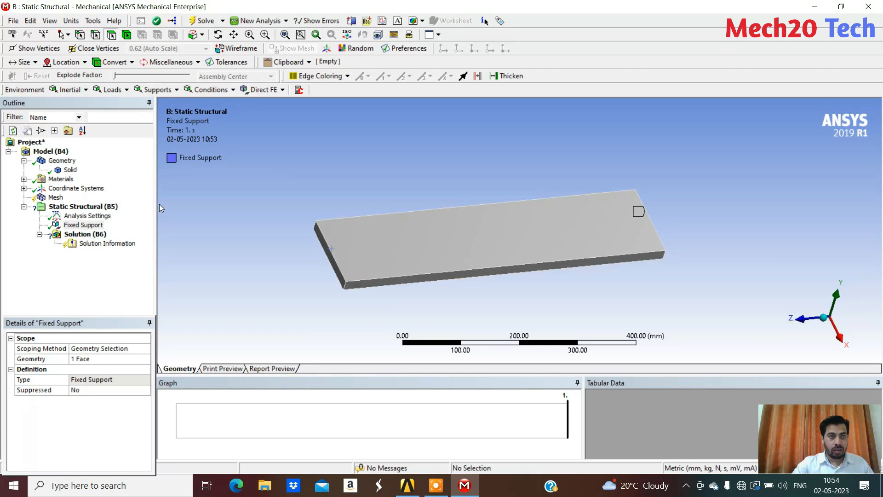
# Insert a Force in the Static Structural analysis on the upper 150 mm edge of the plate's free end
pyautogui.click(95, 35)
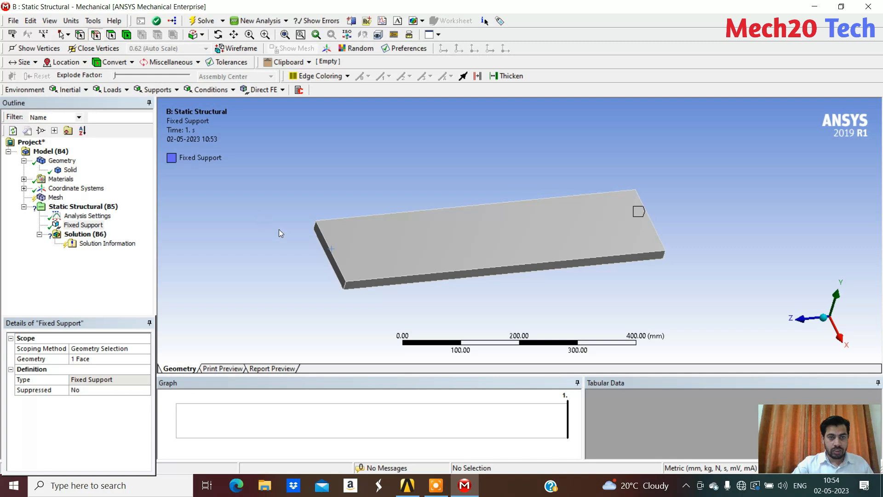
pyautogui.click(331, 246)
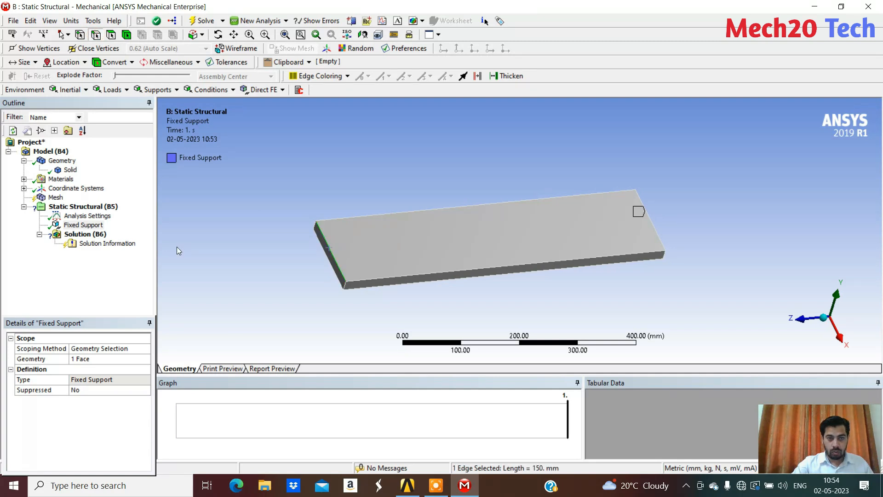
pyautogui.click(73, 206)
pyautogui.rightClick(73, 206)
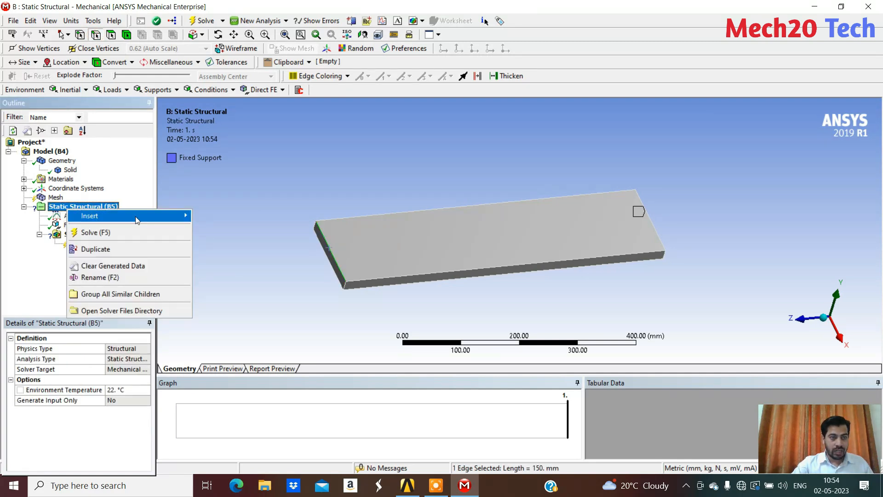
pyautogui.moveTo(135, 217)
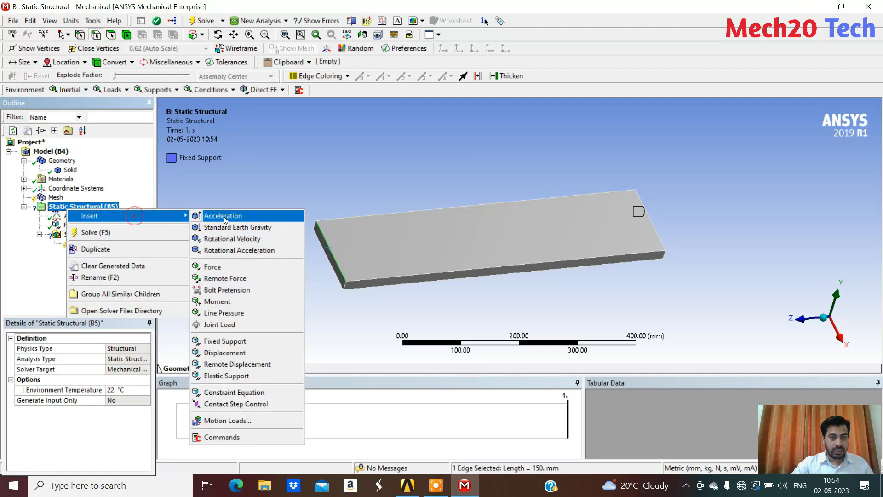
pyautogui.click(246, 270)
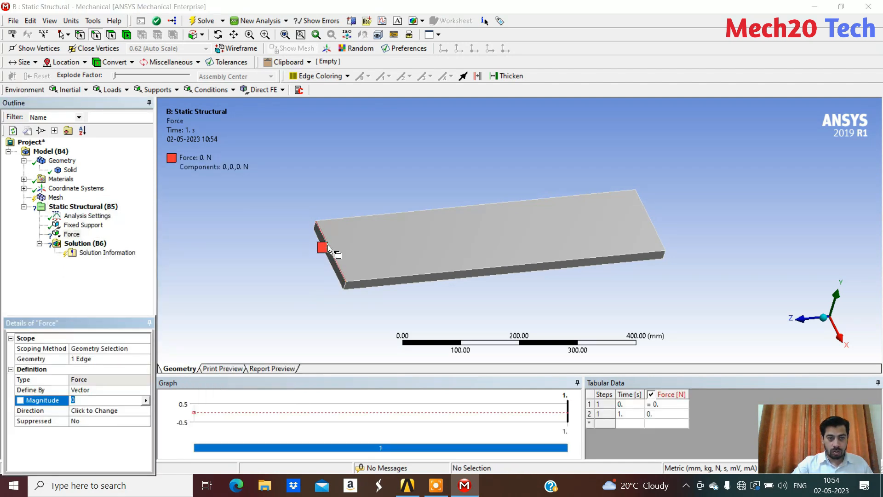
# Set the vector-defined force's magnitude to 100 N and check the direction of its arrow on the plate
pyautogui.scroll(3, 320, 271)
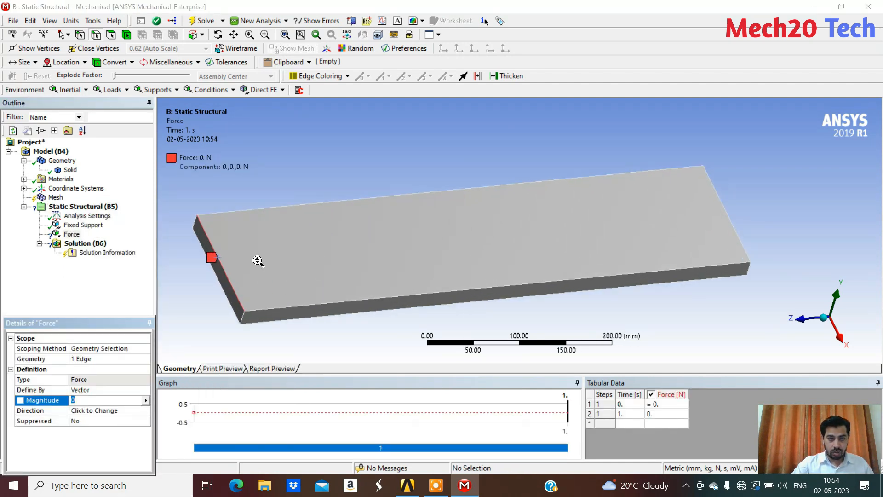
pyautogui.keyDown('ctrl'); pyautogui.moveTo(257, 260); pyautogui.dragTo(562, 230, button='middle'); pyautogui.keyUp('ctrl')
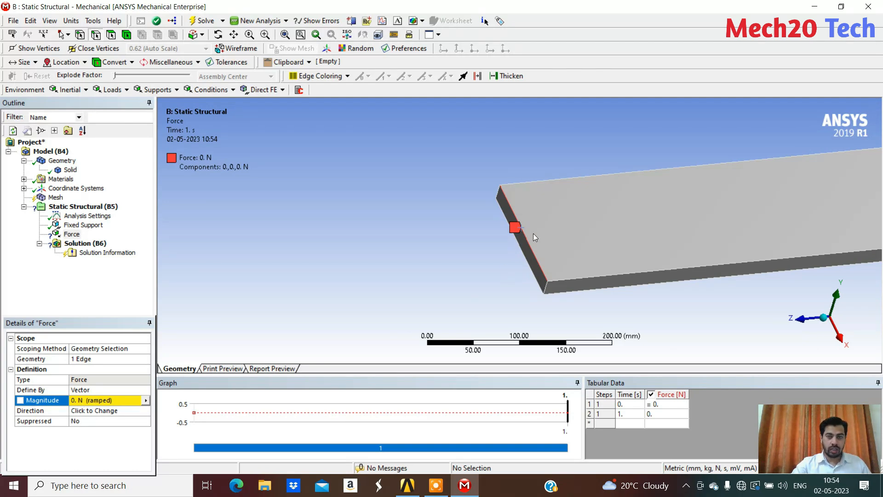
pyautogui.scroll(-1, 533, 231)
pyautogui.keyDown('ctrl'); pyautogui.moveTo(534, 227); pyautogui.dragTo(382, 229, button='middle'); pyautogui.keyUp('ctrl')
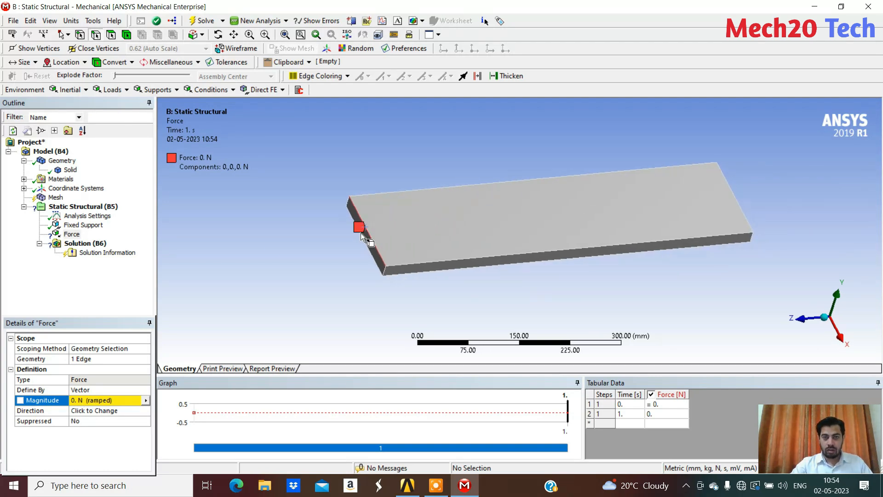
pyautogui.click(109, 401)
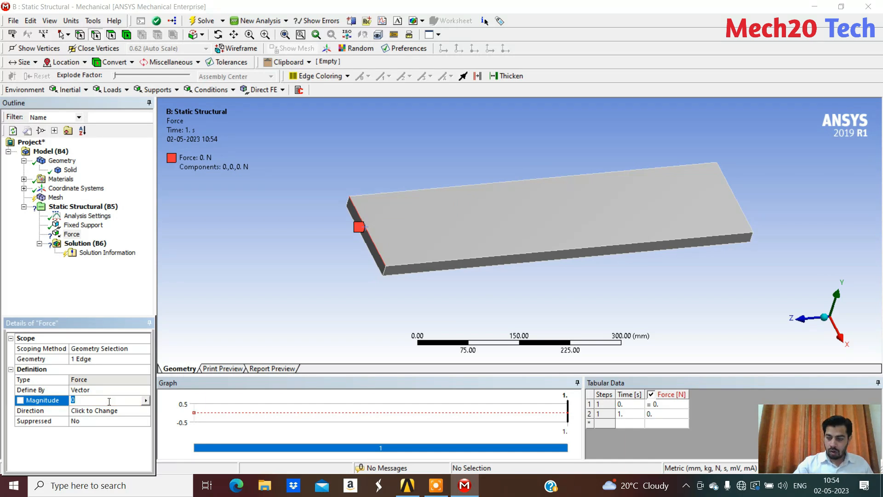
pyautogui.press('Return')
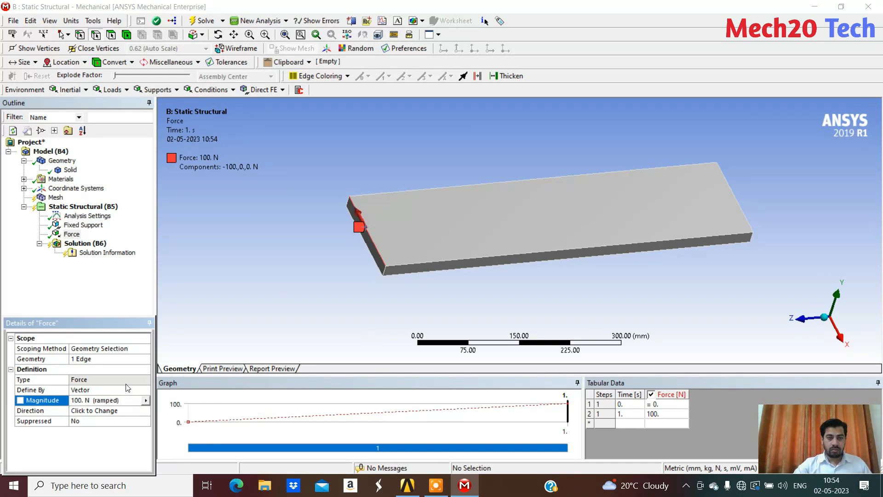
pyautogui.scroll(3, 352, 204)
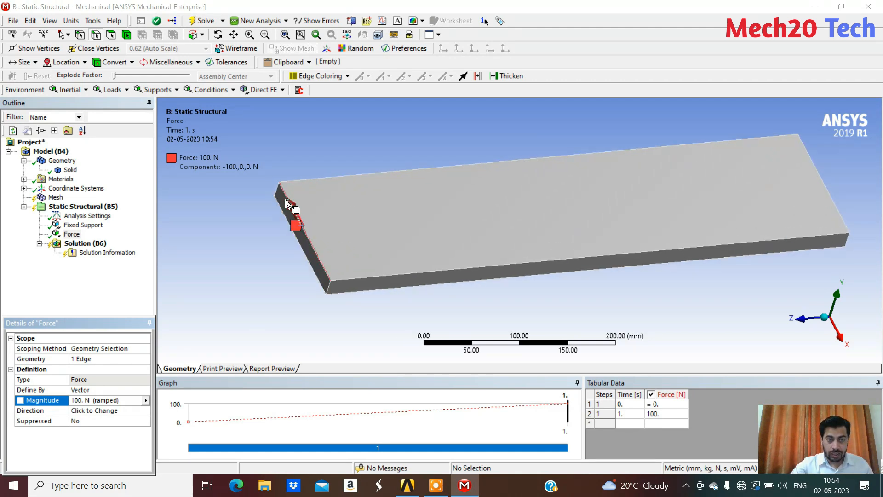
pyautogui.moveTo(282, 173); pyautogui.dragTo(340, 169, button='middle')
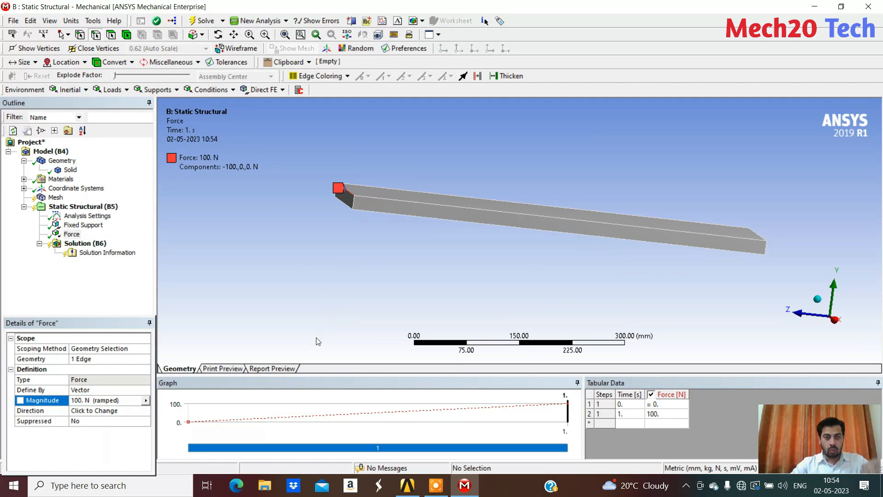
pyautogui.moveTo(313, 266); pyautogui.dragTo(368, 258, button='middle')
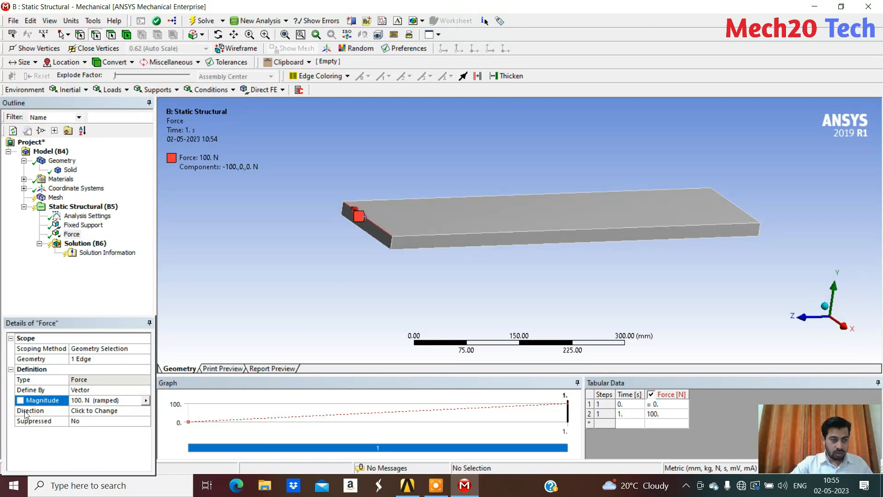
# Define the force by Components and set its Y component to 100 N
pyautogui.click(94, 390)
pyautogui.click(145, 390)
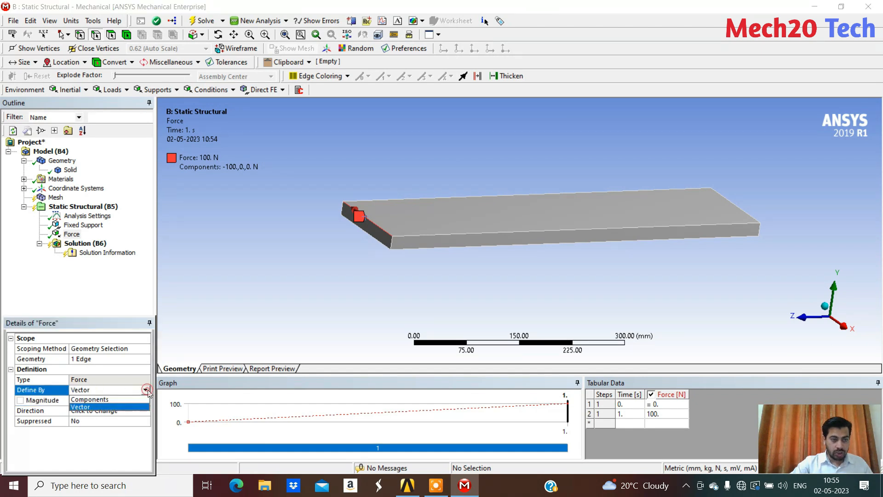
pyautogui.click(131, 399)
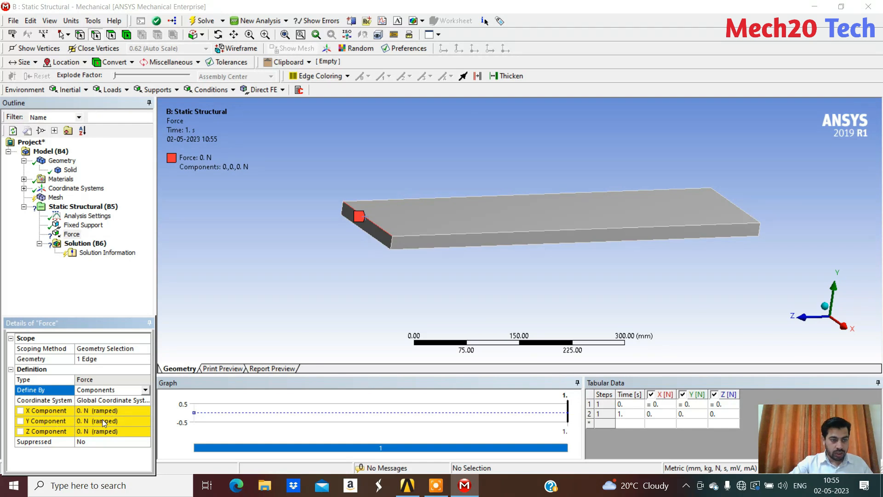
pyautogui.click(95, 421)
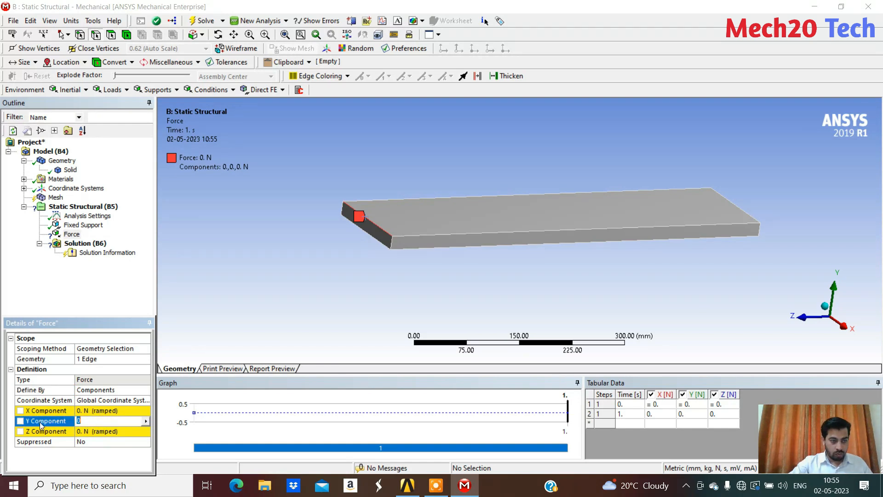
pyautogui.write('100')
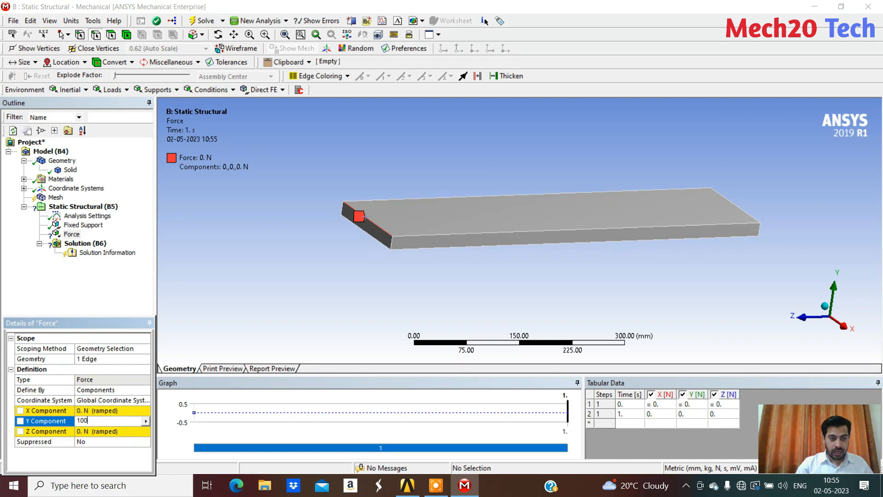
pyautogui.press('Return')
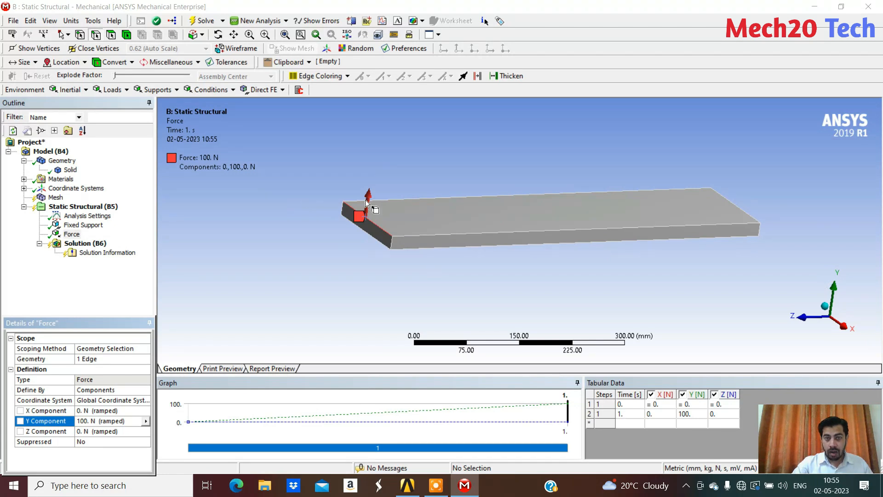
# Reverse the force by setting its Y component to -100 N, and review the fixed support and force together on the plate
pyautogui.moveTo(564, 169); pyautogui.dragTo(359, 184, button='middle')
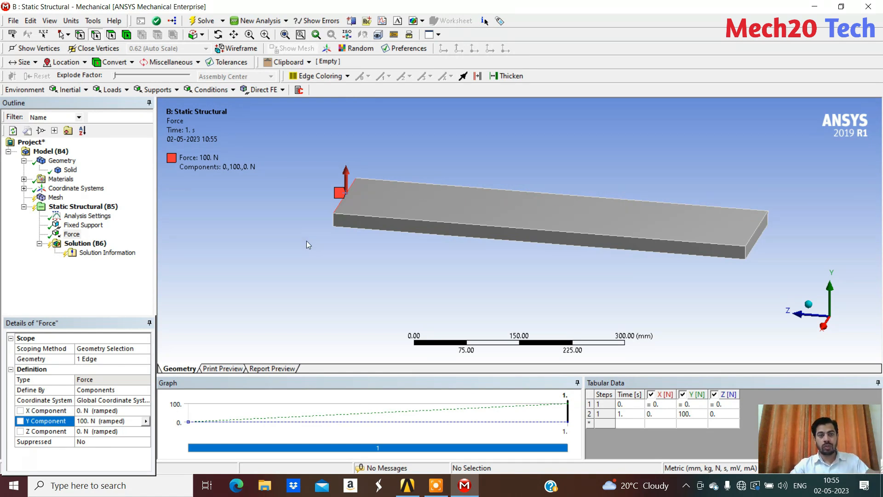
pyautogui.moveTo(307, 241); pyautogui.dragTo(386, 252, button='middle')
pyautogui.click(82, 421)
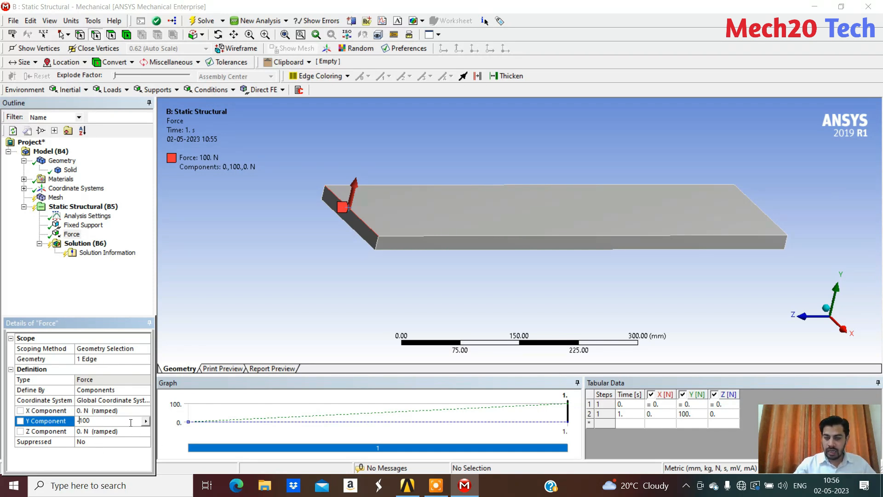
pyautogui.press('Return')
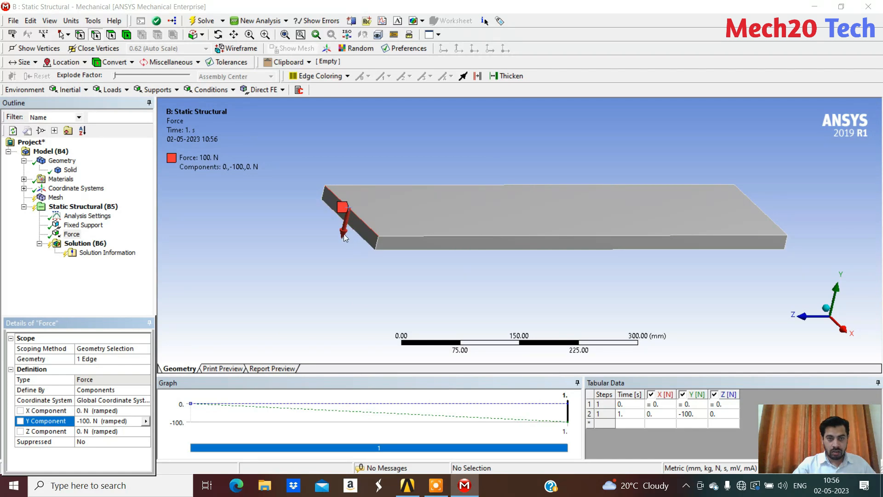
pyautogui.moveTo(307, 233); pyautogui.dragTo(277, 226, button='middle')
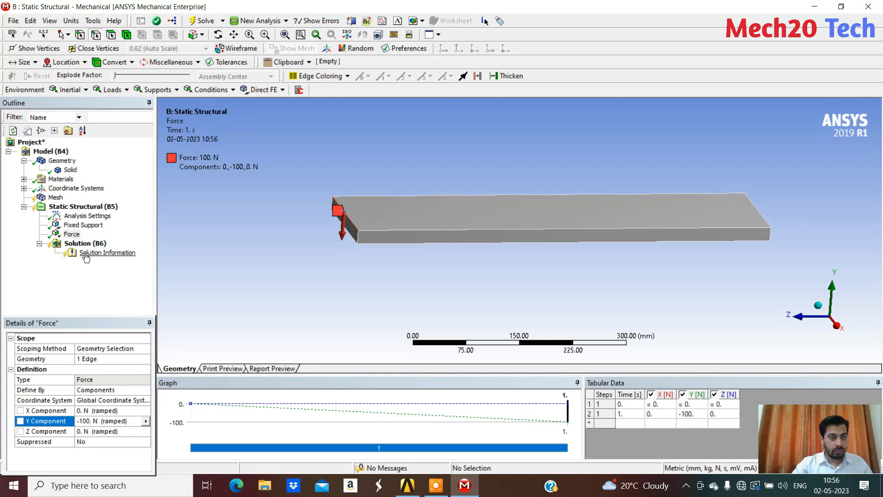
pyautogui.click(96, 208)
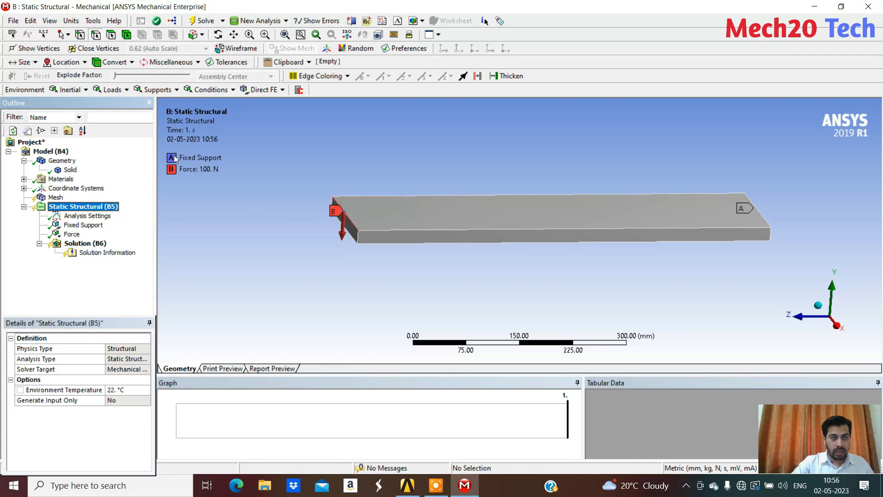
pyautogui.moveTo(743, 208); pyautogui.dragTo(552, 241, button='middle')
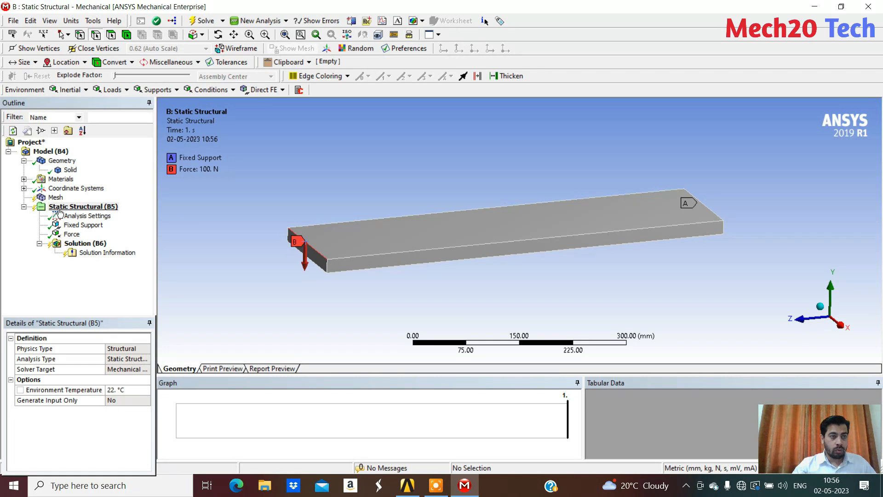
# Generate the plate's mesh with the default settings and inspect the elements
pyautogui.click(54, 198)
pyautogui.rightClick(53, 198)
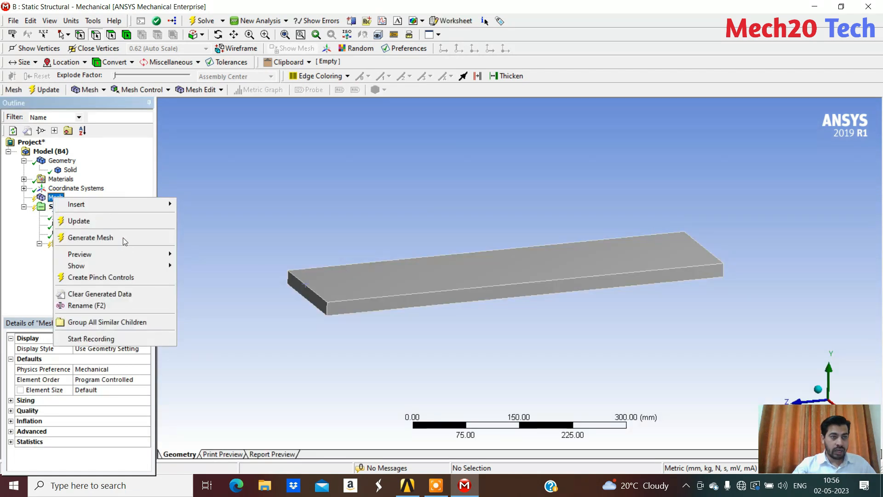
pyautogui.click(123, 237)
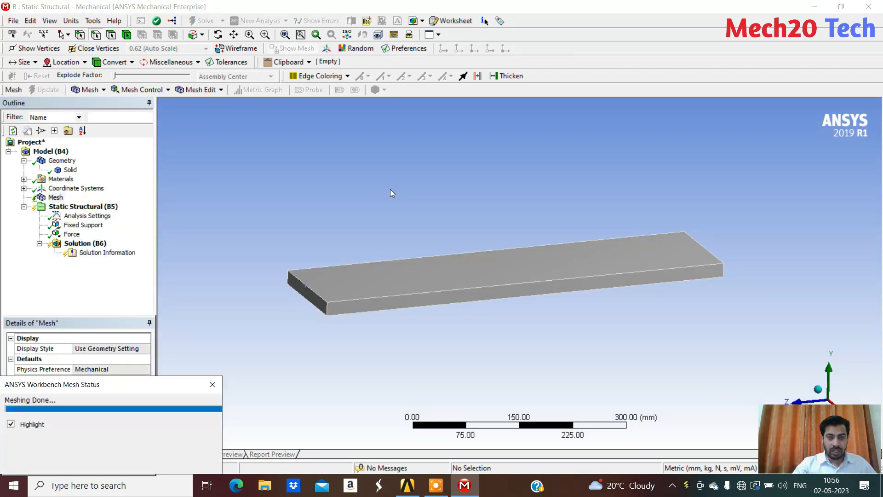
pyautogui.moveTo(411, 199); pyautogui.dragTo(428, 213, button='middle')
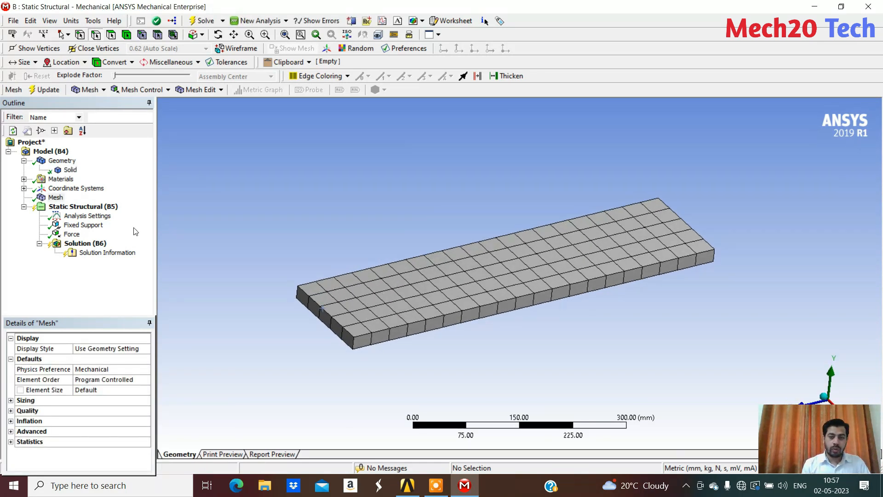
# Add a mesh sizing control scoped to the plate's solid body and set its element size to 10 mm
pyautogui.rightClick(58, 199)
pyautogui.moveTo(125, 207)
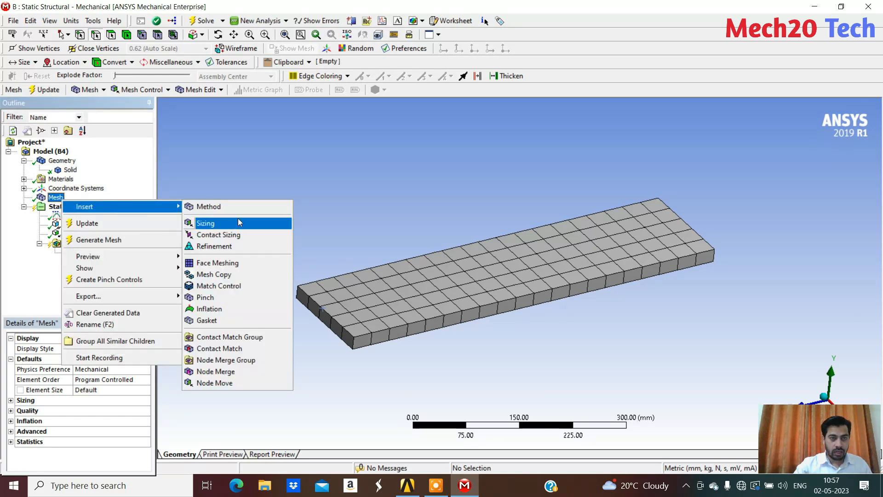
pyautogui.click(234, 224)
pyautogui.click(109, 359)
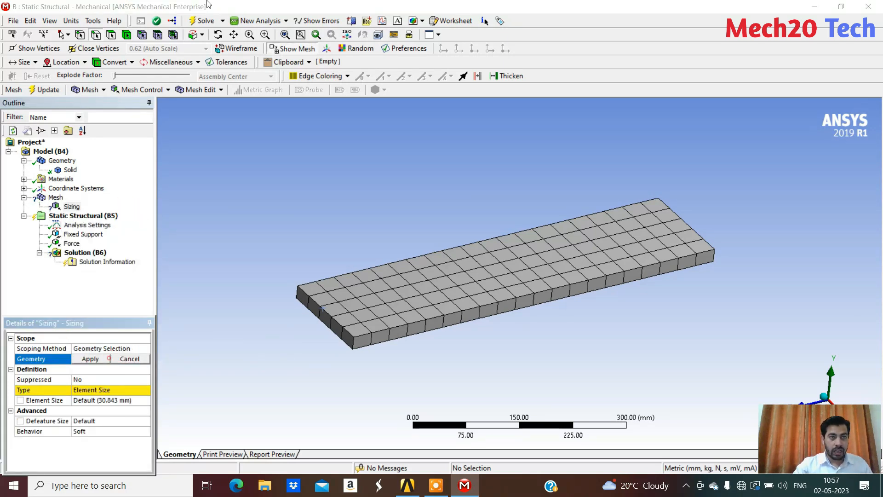
pyautogui.click(127, 37)
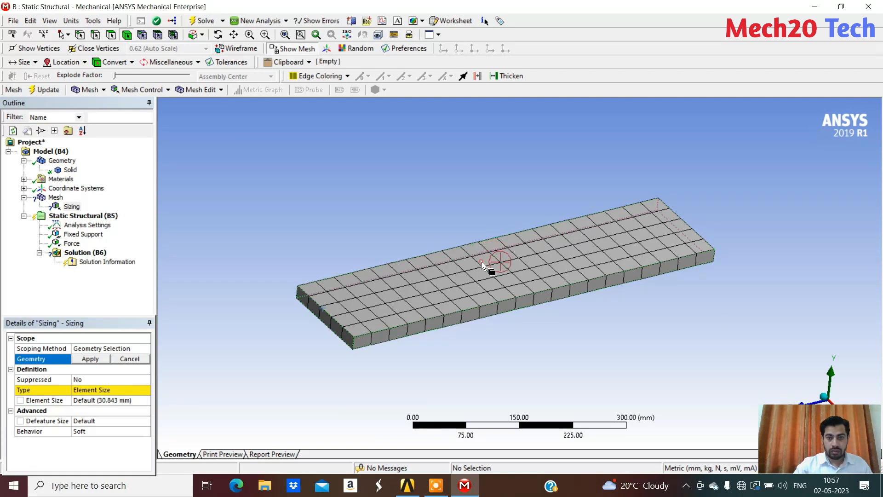
pyautogui.click(482, 261)
pyautogui.click(98, 359)
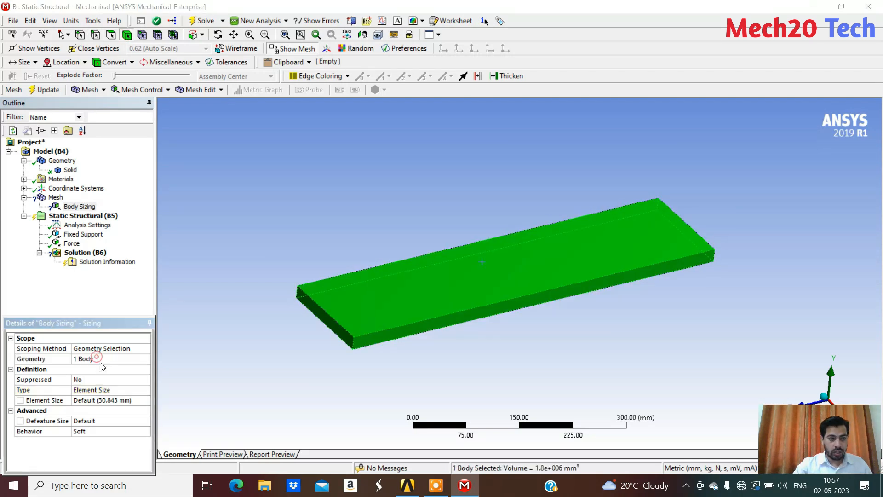
pyautogui.click(99, 401)
pyautogui.write('10')
pyautogui.press('Return')
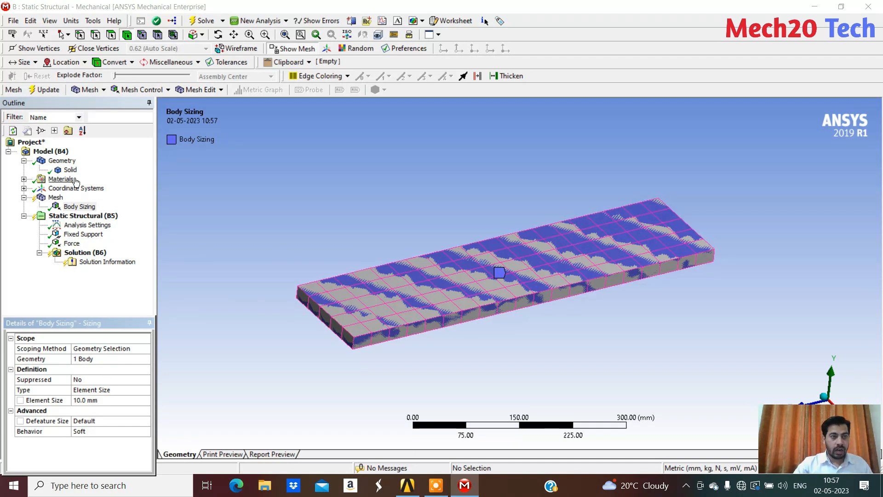
# Regenerate the mesh with the body sizing and review the refined plate together with its fixed support and force
pyautogui.rightClick(76, 211)
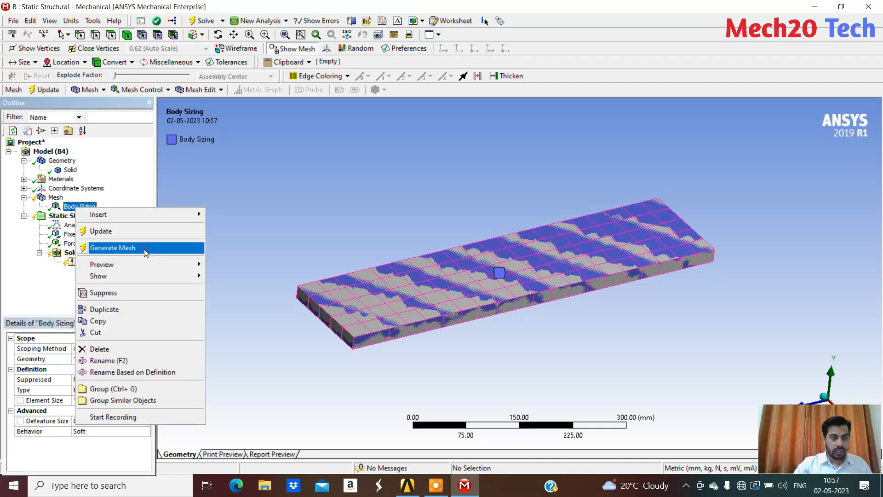
pyautogui.click(157, 247)
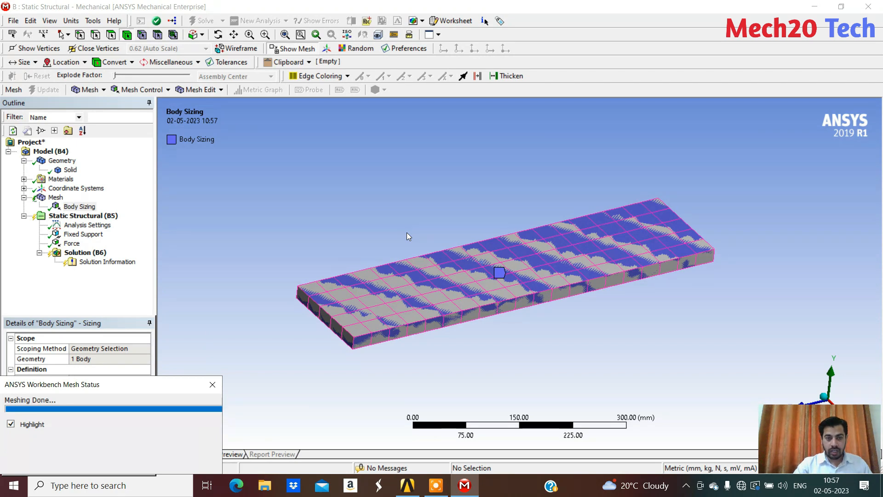
pyautogui.click(83, 216)
pyautogui.scroll(5, 404, 277)
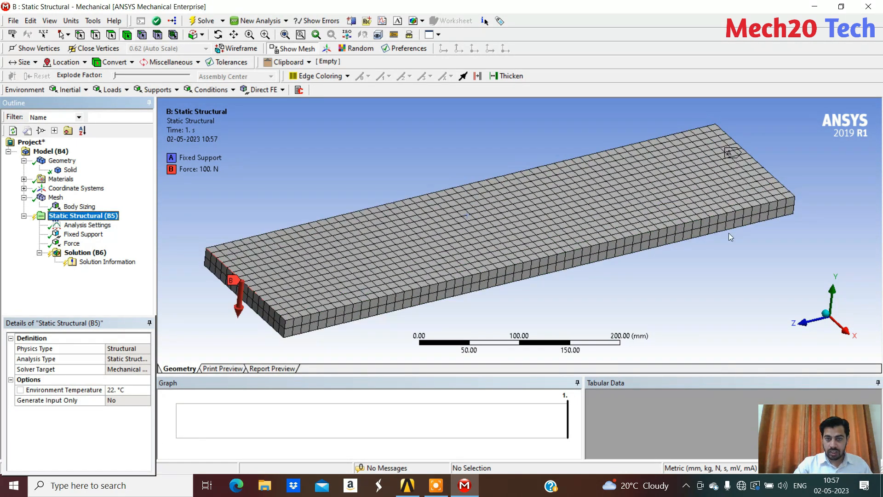
pyautogui.scroll(-6, 294, 313)
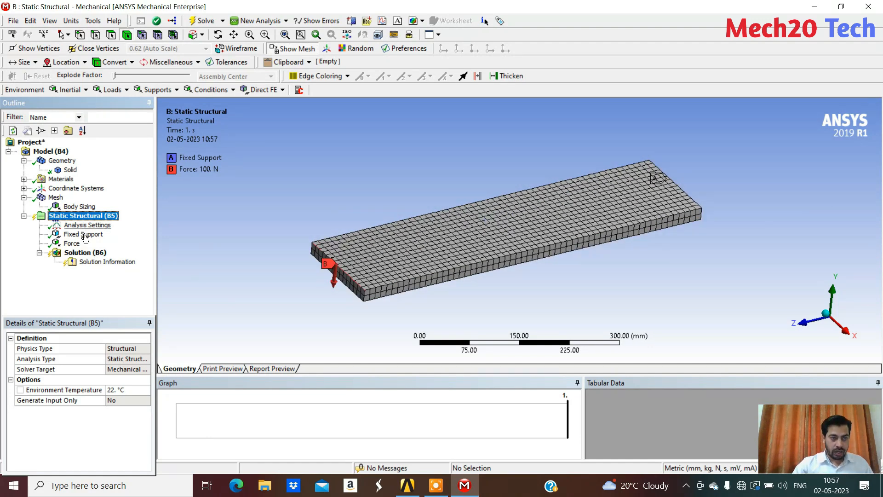
# Add a Total Deformation result to the static structural solution
pyautogui.click(87, 253)
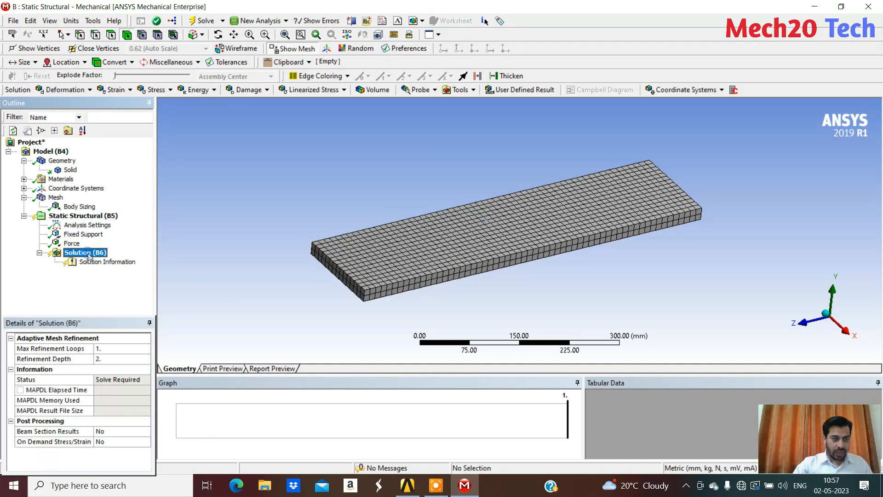
pyautogui.rightClick(88, 253)
pyautogui.moveTo(157, 266)
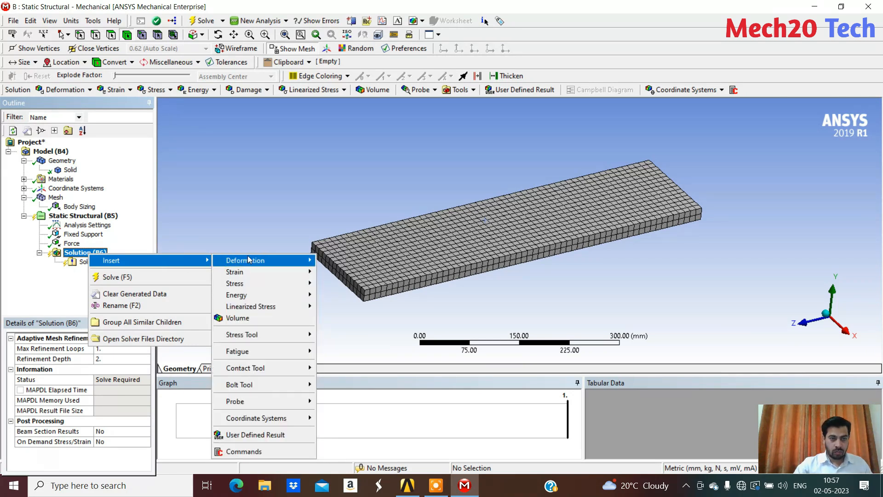
pyautogui.moveTo(265, 267)
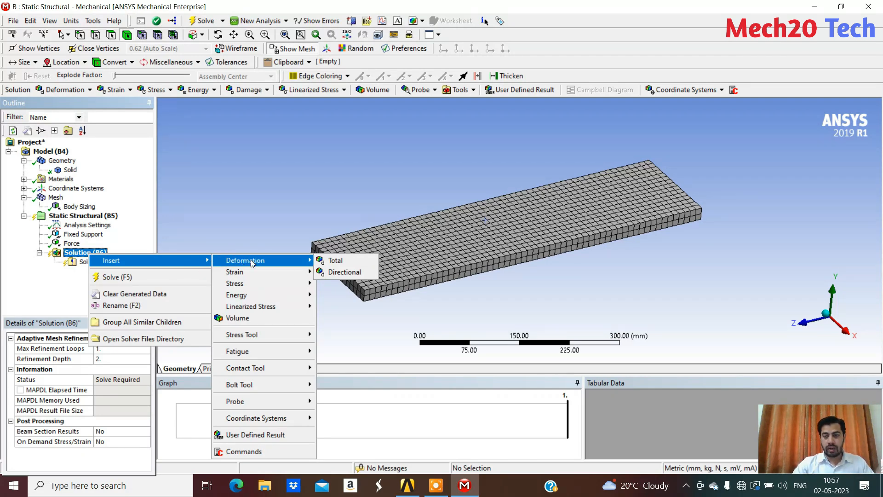
pyautogui.click(349, 264)
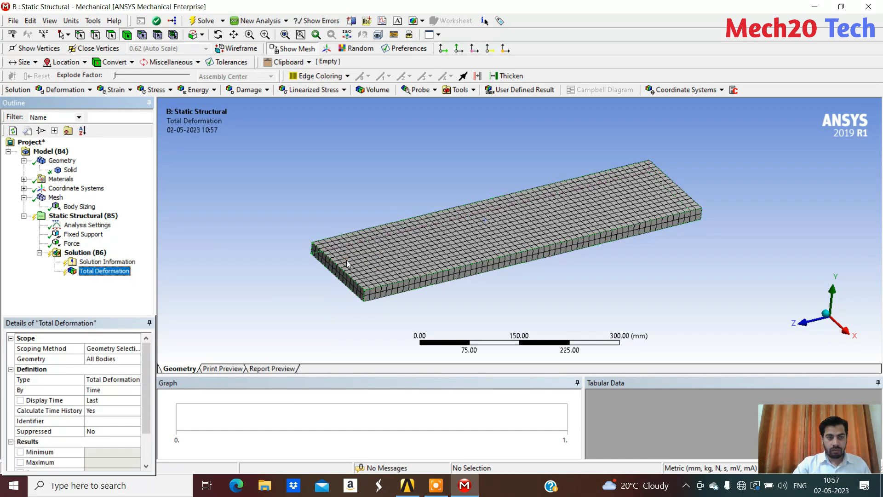
# Add Equivalent (von-Mises) strain and Equivalent (von-Mises) stress results to the static structural solution
pyautogui.rightClick(84, 254)
pyautogui.click(180, 251)
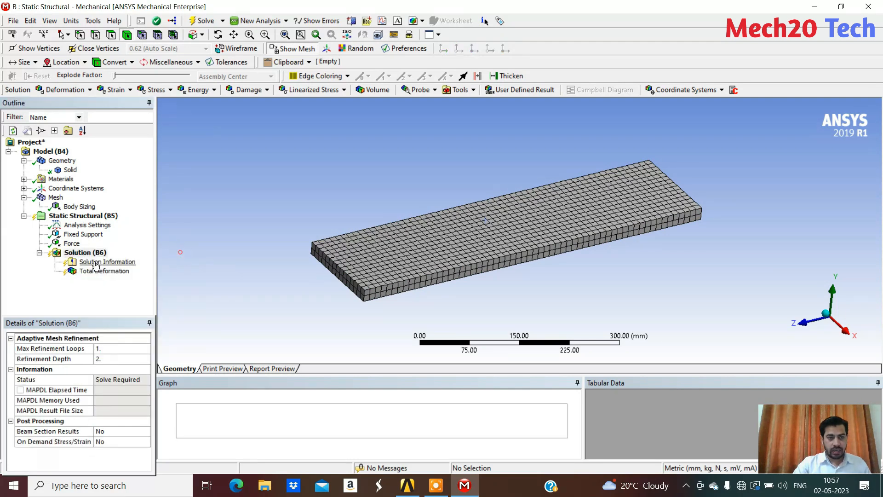
pyautogui.rightClick(93, 254)
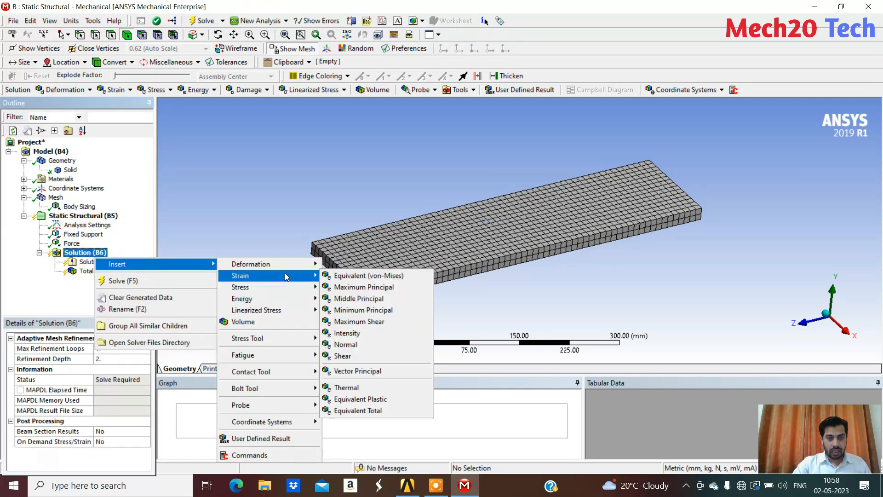
pyautogui.click(371, 276)
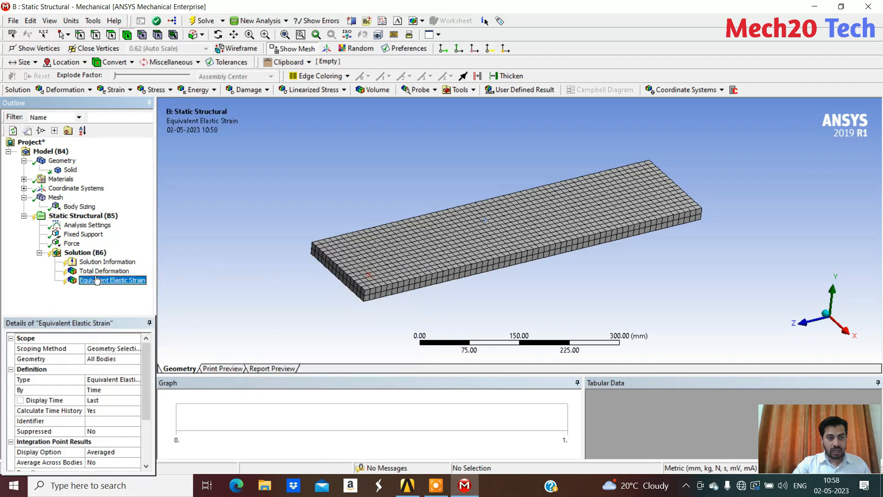
pyautogui.rightClick(82, 253)
pyautogui.moveTo(145, 256)
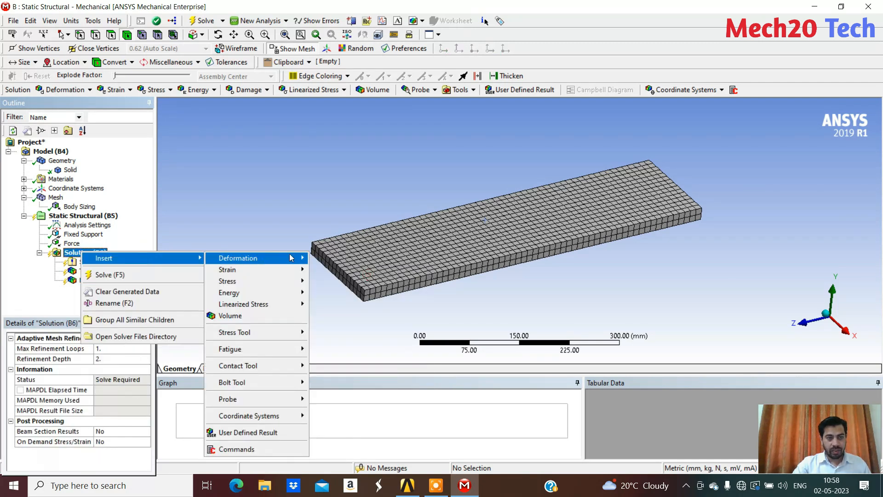
pyautogui.moveTo(261, 282)
pyautogui.click(366, 284)
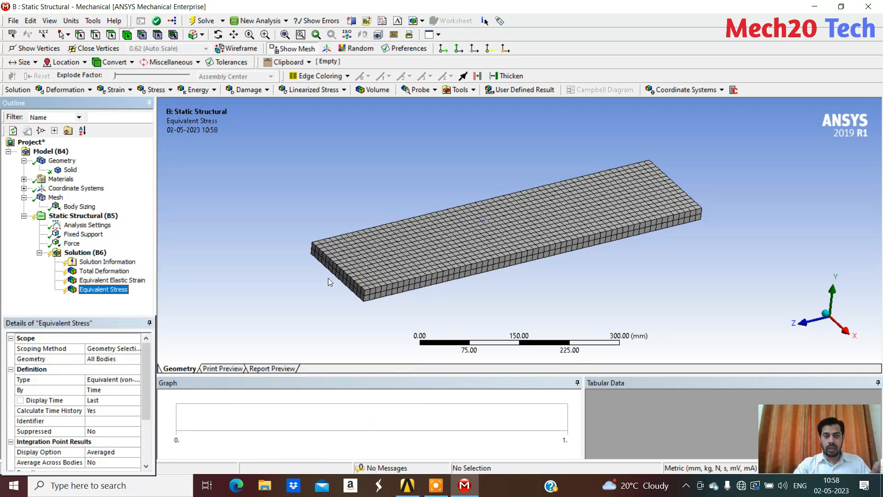
# Solve the static structural analysis and display the total deformation contours on the plate
pyautogui.rightClick(84, 253)
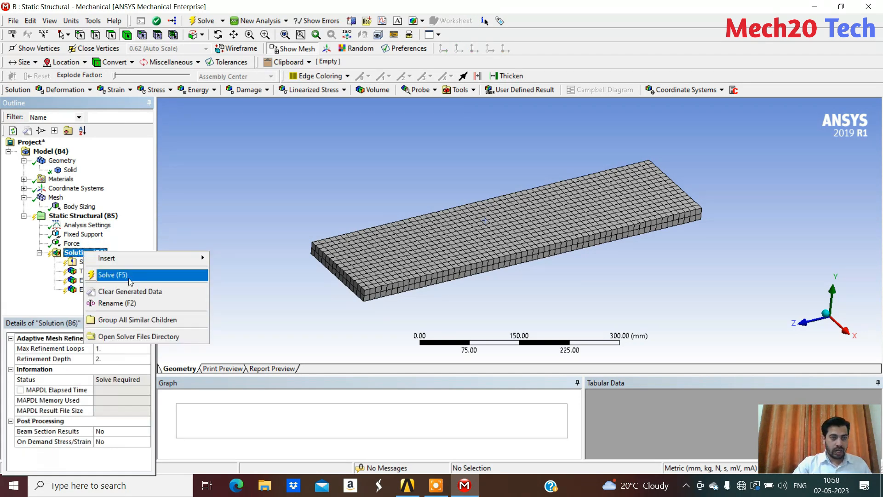
pyautogui.click(123, 279)
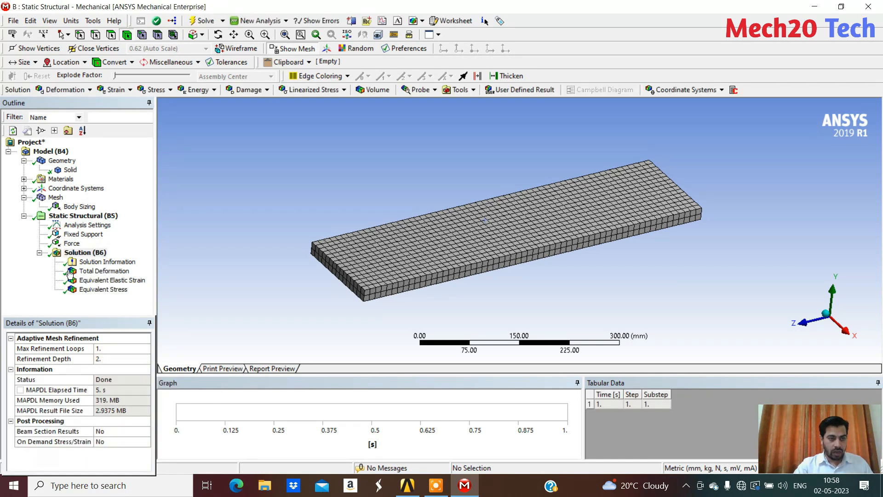
pyautogui.click(107, 271)
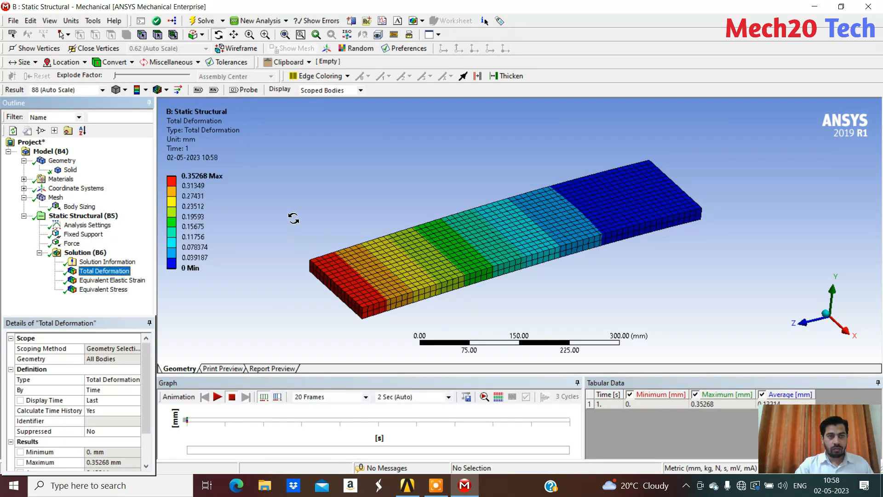
# Overlay the undeformed wireframe on the total deformation plot and compare both shapes from the plate's long side
pyautogui.click(148, 92)
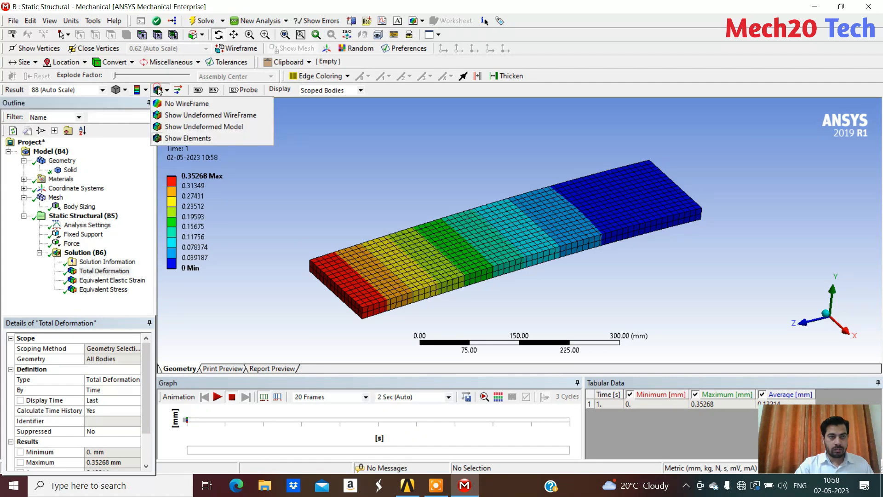
pyautogui.click(202, 115)
pyautogui.moveTo(479, 200); pyautogui.dragTo(445, 180)
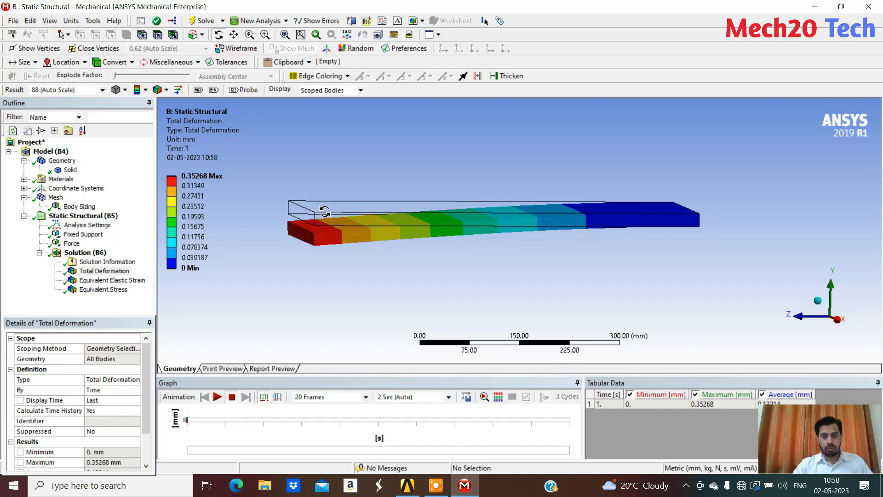
pyautogui.moveTo(296, 205); pyautogui.dragTo(291, 208)
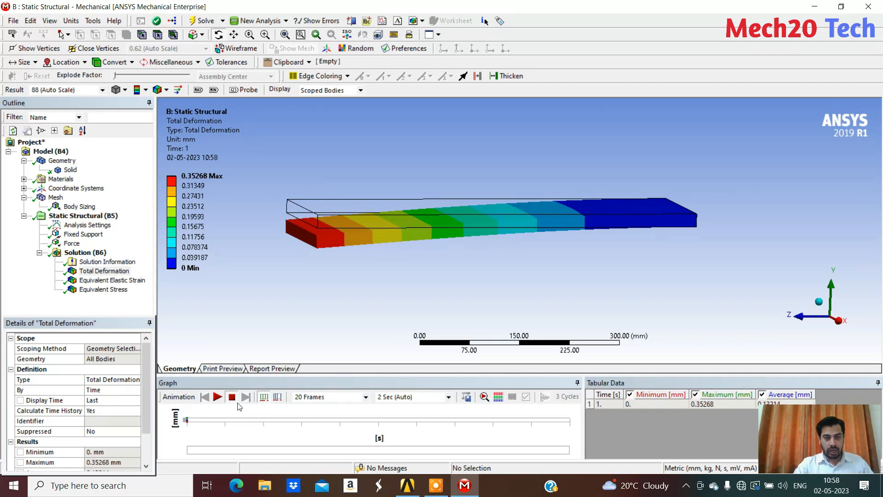
# Animate the plate's total deformation and check its bending against the direction of the applied force
pyautogui.click(219, 398)
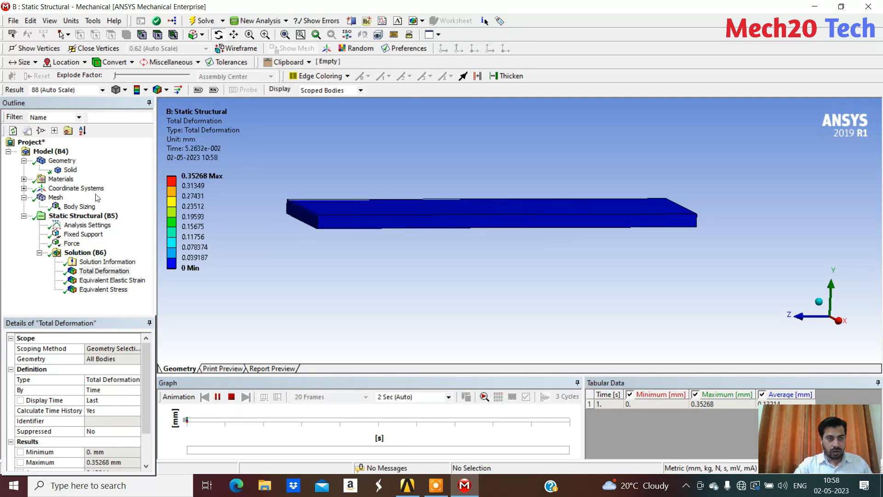
pyautogui.click(90, 217)
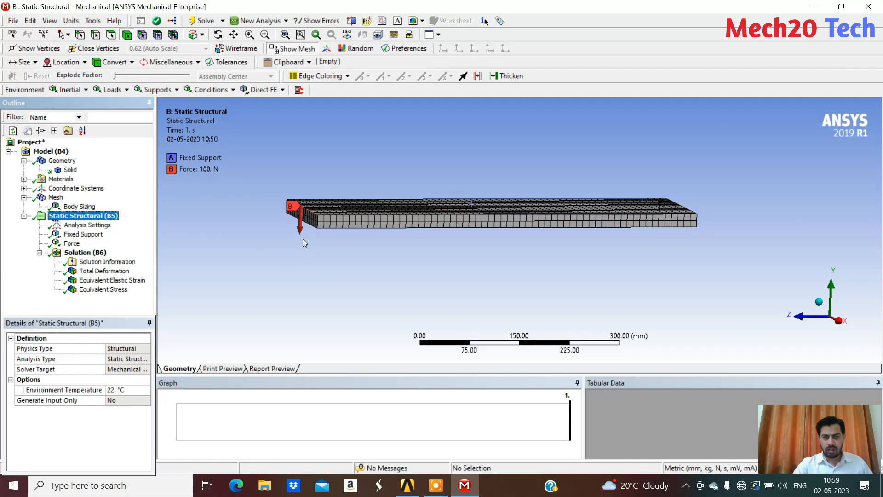
pyautogui.click(105, 271)
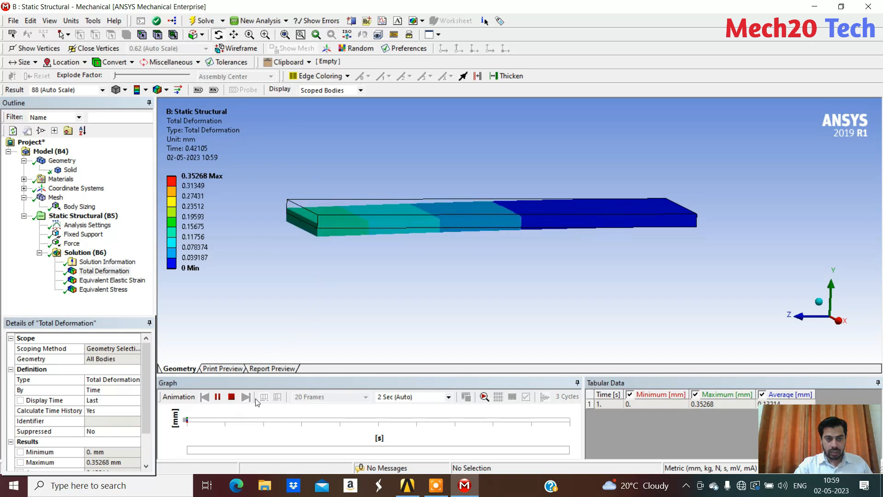
pyautogui.click(232, 396)
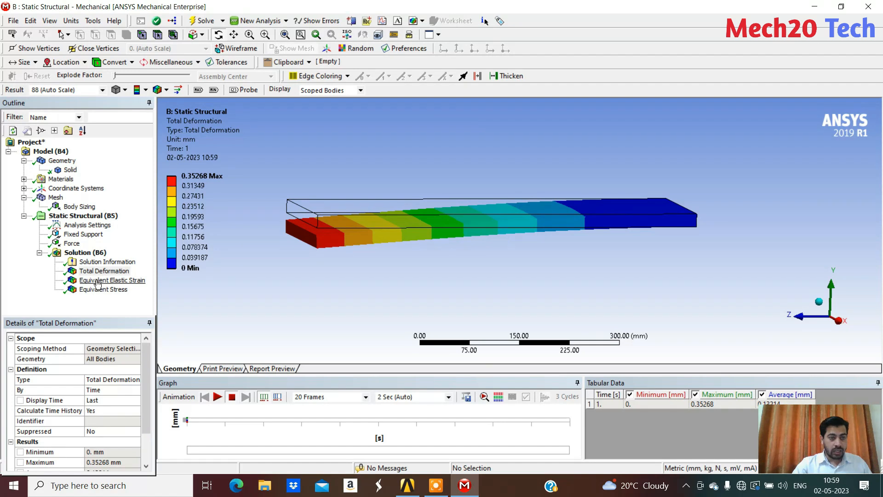
# Examine the equivalent elastic strain and equivalent stress distributions on the plate, especially near the fixed end
pyautogui.click(113, 280)
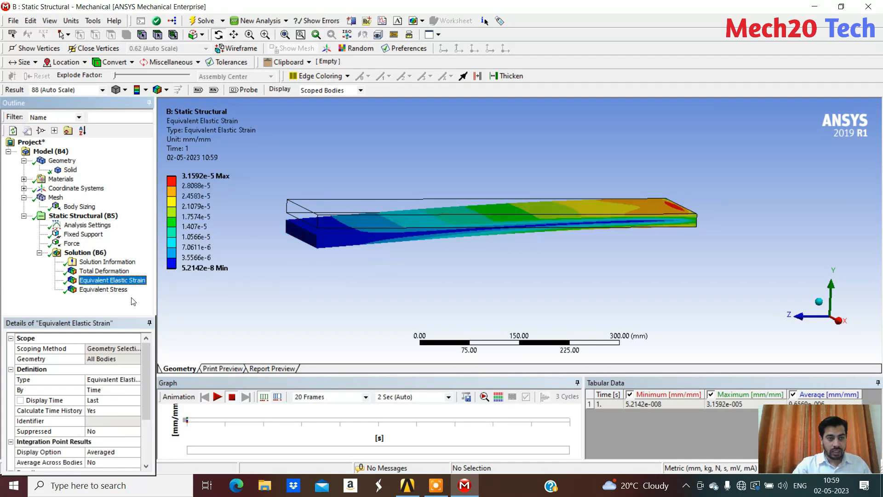
pyautogui.click(103, 289)
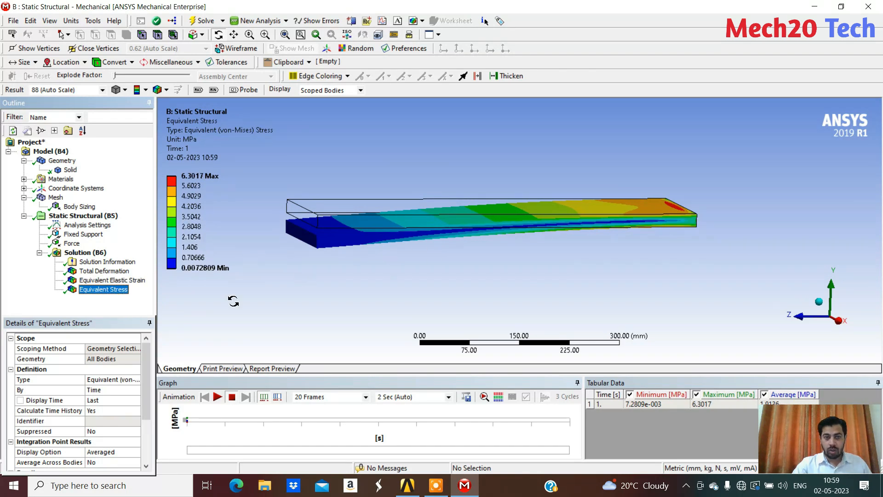
pyautogui.moveTo(384, 257); pyautogui.dragTo(575, 239, button='middle')
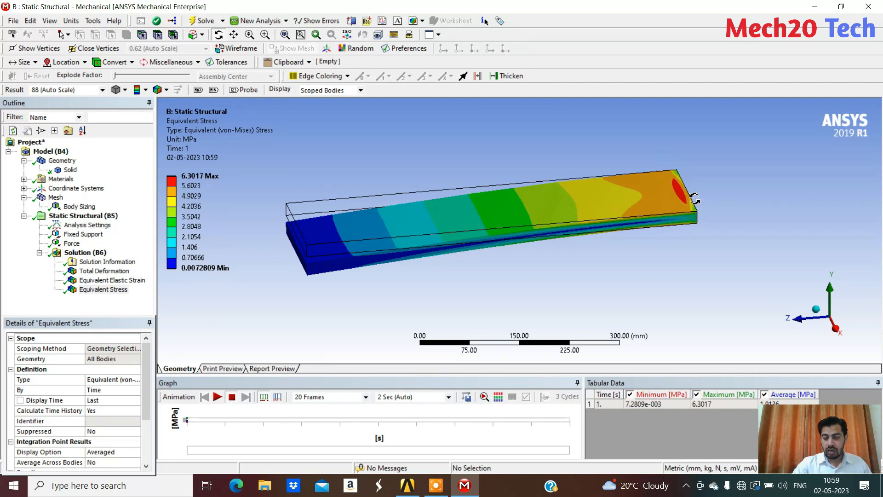
pyautogui.moveTo(490, 212); pyautogui.dragTo(546, 221, button='middle')
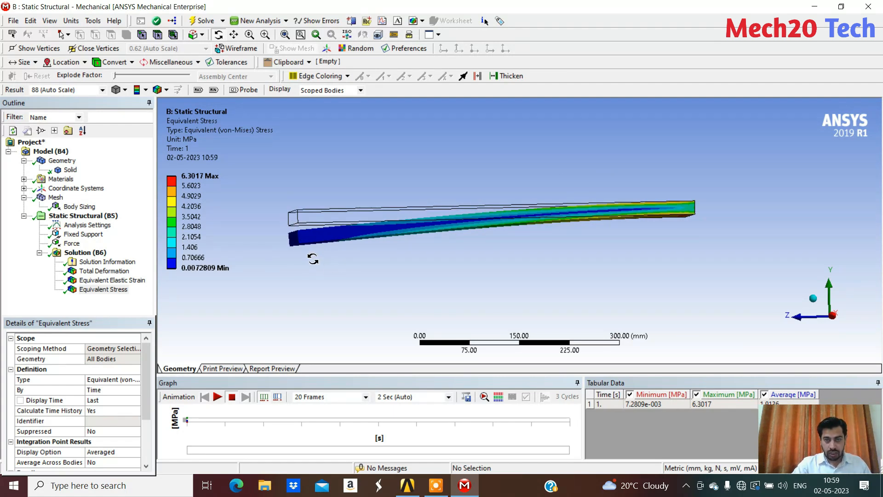
pyautogui.moveTo(693, 204); pyautogui.dragTo(685, 207, button='middle')
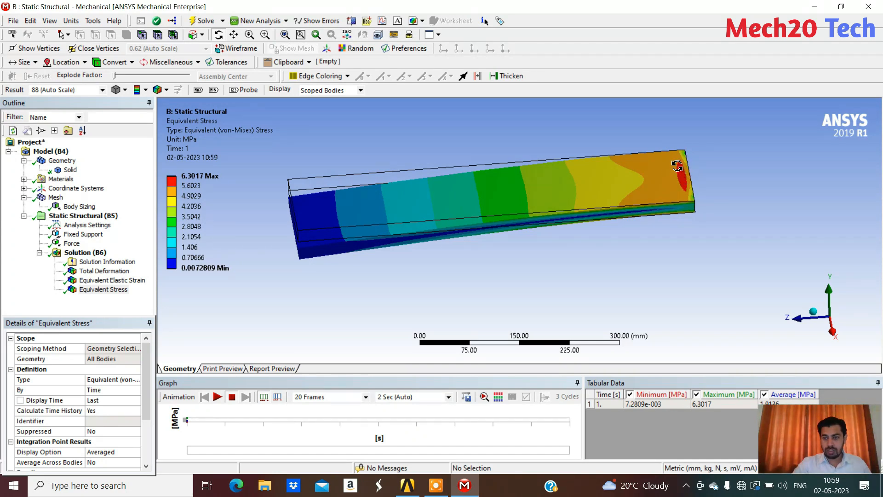
pyautogui.moveTo(677, 166); pyautogui.dragTo(574, 249, button='middle')
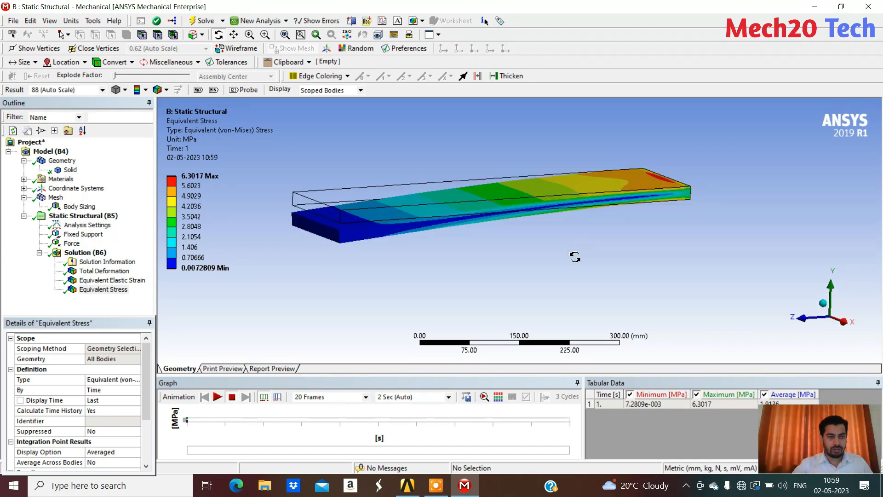
pyautogui.keyDown('ctrl'); pyautogui.moveTo(414, 150); pyautogui.dragTo(443, 186, button='middle'); pyautogui.keyUp('ctrl')
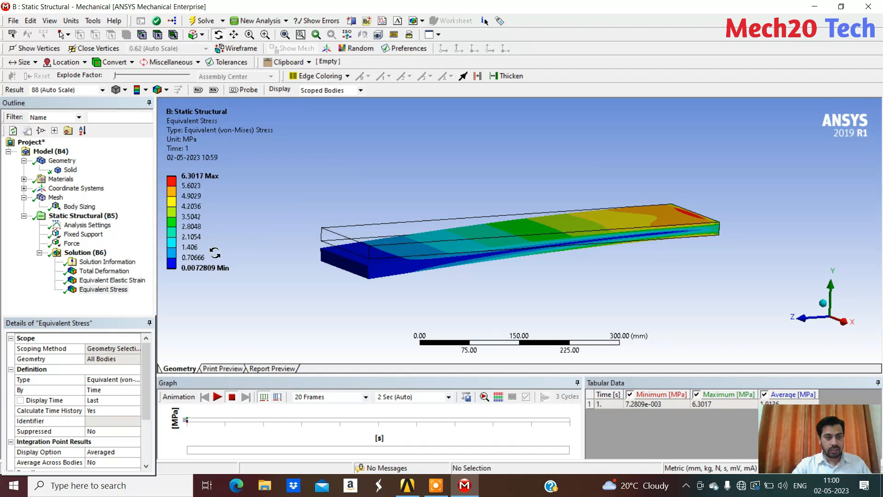
# Change the force's geometry scope from the edge to the plate's free end face
pyautogui.click(70, 244)
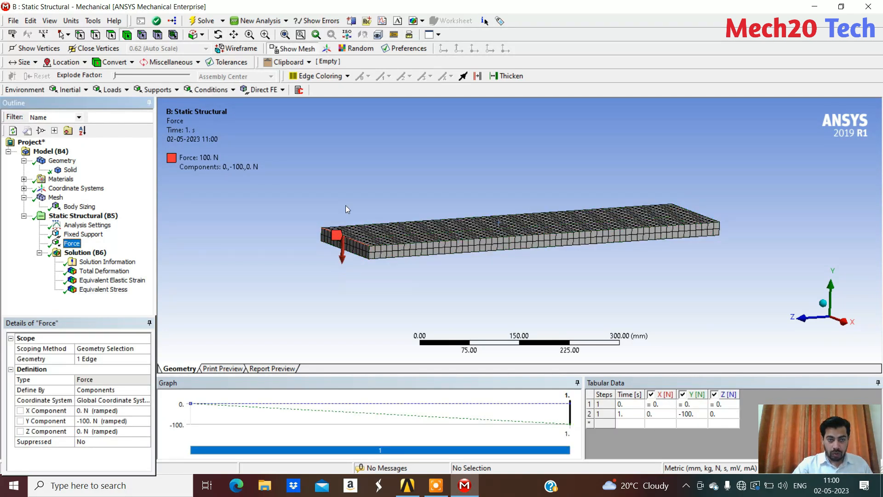
pyautogui.click(111, 35)
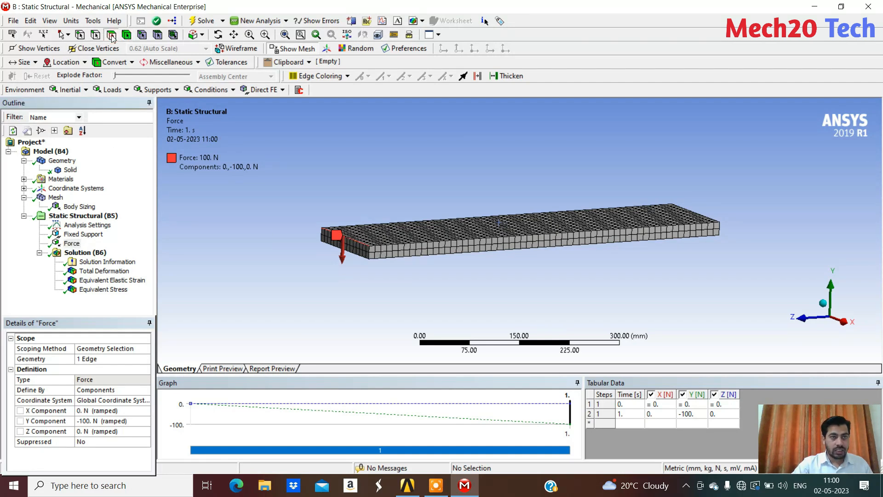
pyautogui.click(356, 250)
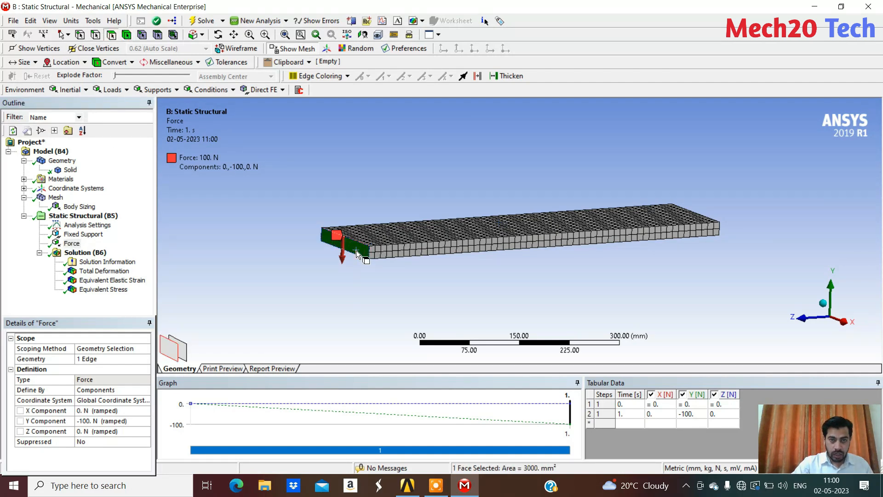
pyautogui.click(84, 358)
pyautogui.click(88, 359)
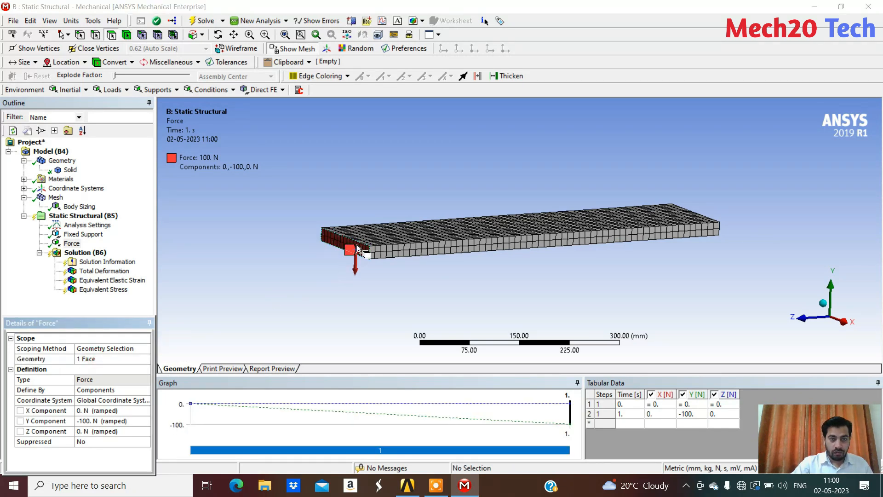
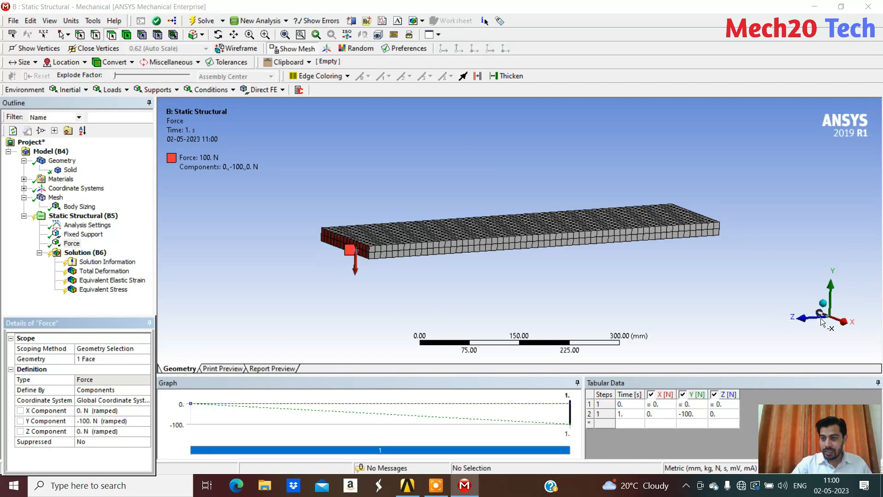
# Redirect the force on the end face along the plate's length by setting its Y component to 0 and Z component to -100 N
pyautogui.moveTo(648, 312); pyautogui.dragTo(606, 310, button='middle')
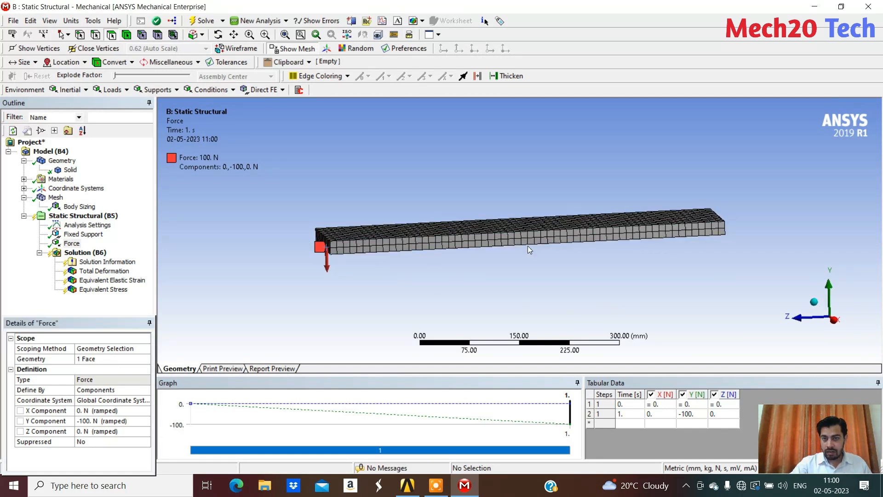
pyautogui.click(100, 421)
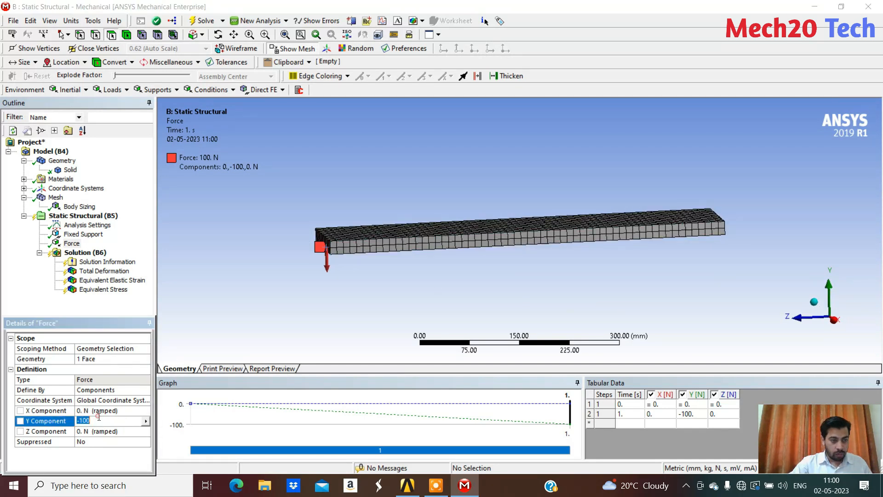
pyautogui.press('Return')
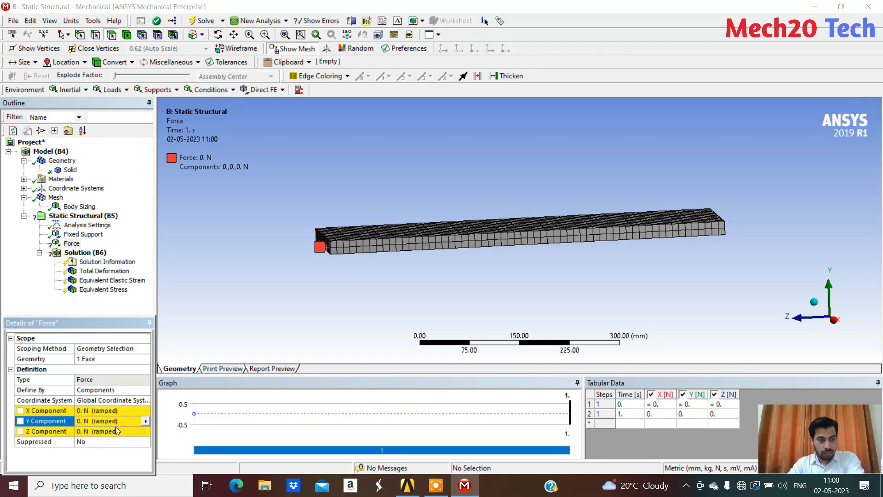
pyautogui.click(87, 431)
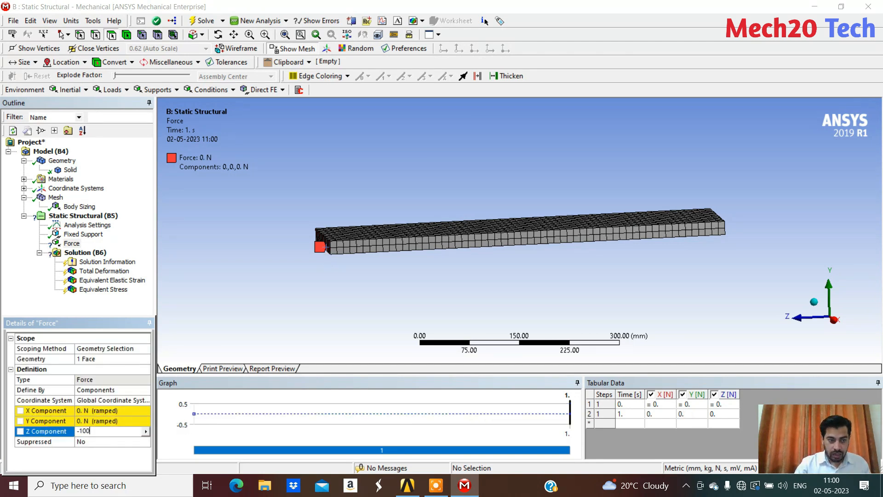
pyautogui.write('-100')
pyautogui.press('Return')
pyautogui.moveTo(322, 276); pyautogui.dragTo(349, 277, button='middle')
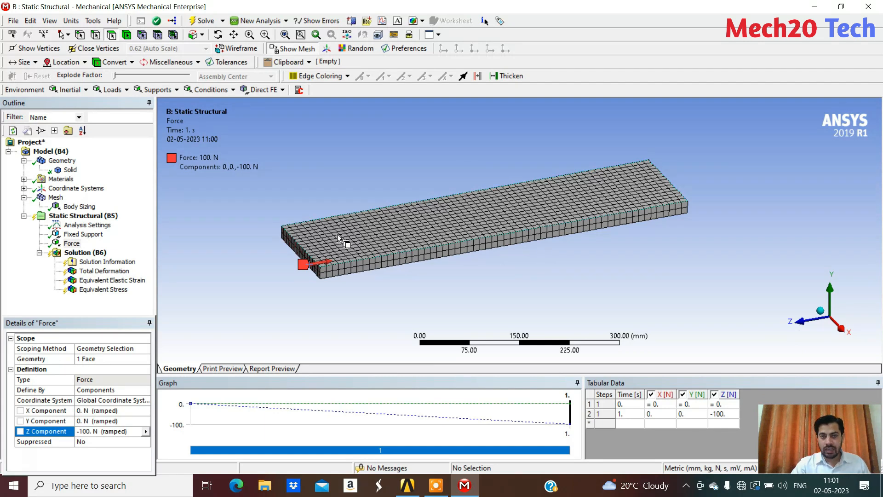
# Check the fixed support and force placement on the plate, and solve the Static Structural analysis
pyautogui.click(85, 218)
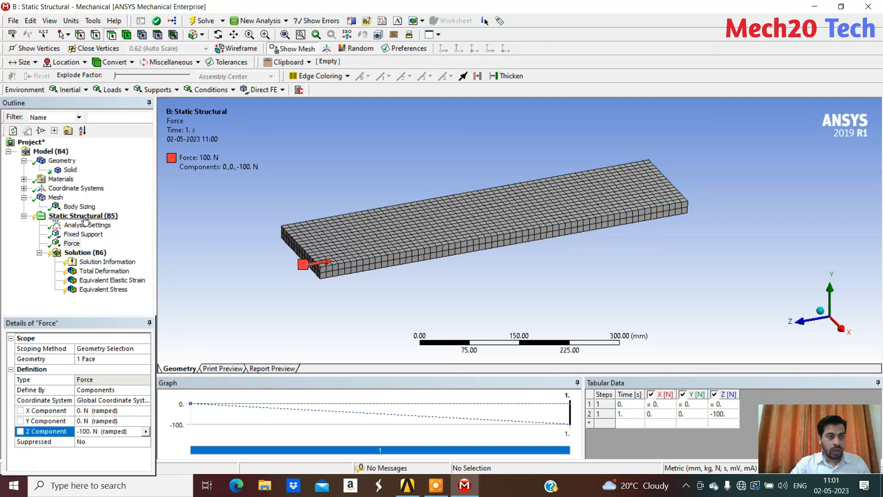
pyautogui.moveTo(256, 178); pyautogui.dragTo(673, 206, button='middle')
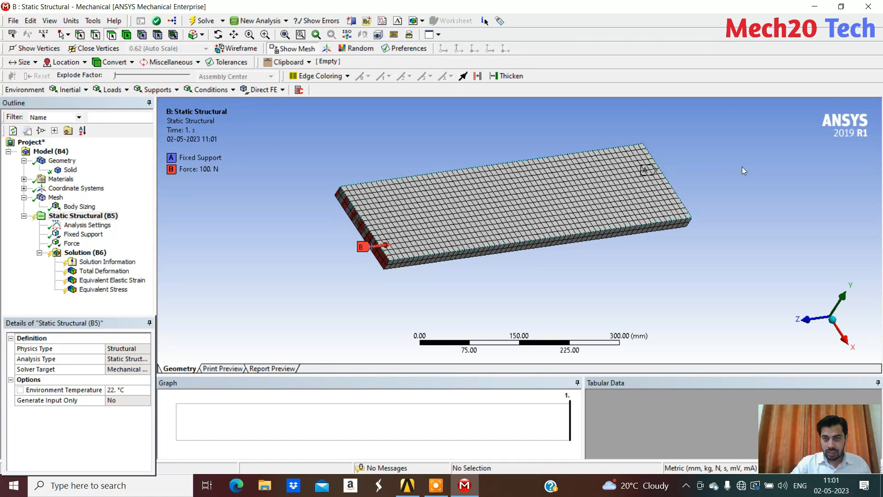
pyautogui.moveTo(492, 296); pyautogui.dragTo(462, 286, button='middle')
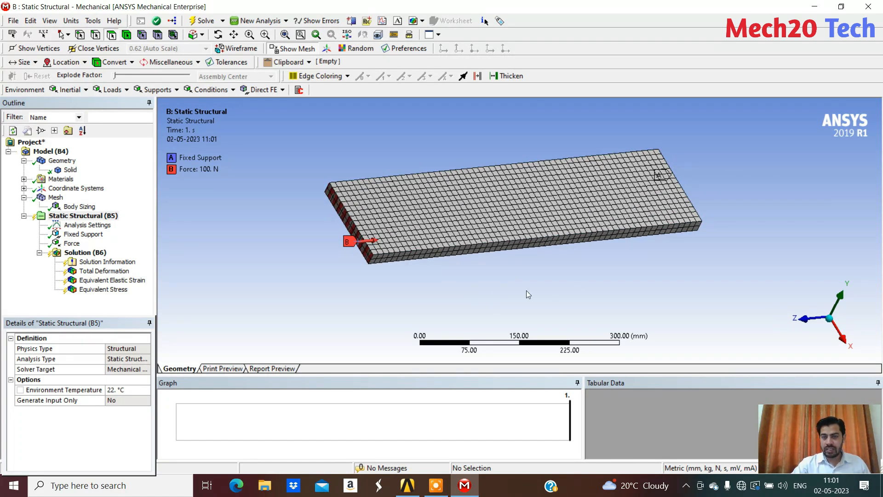
pyautogui.moveTo(479, 287); pyautogui.dragTo(469, 281, button='middle')
pyautogui.rightClick(86, 252)
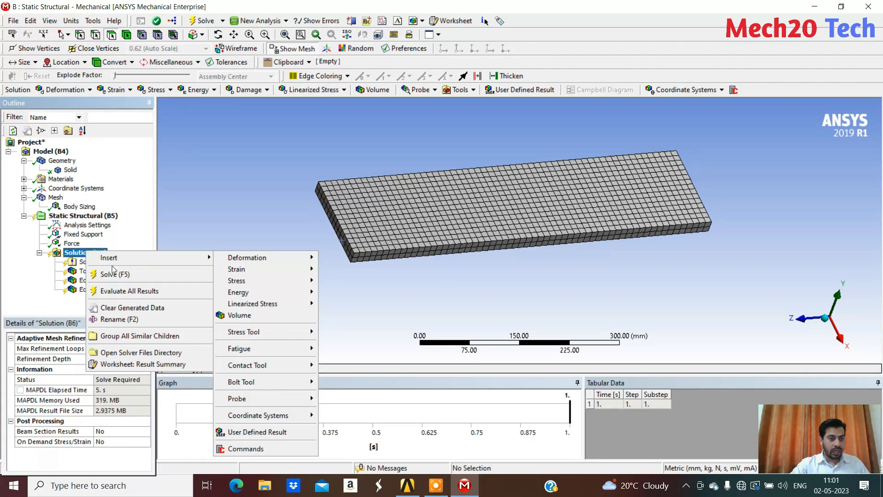
pyautogui.click(133, 277)
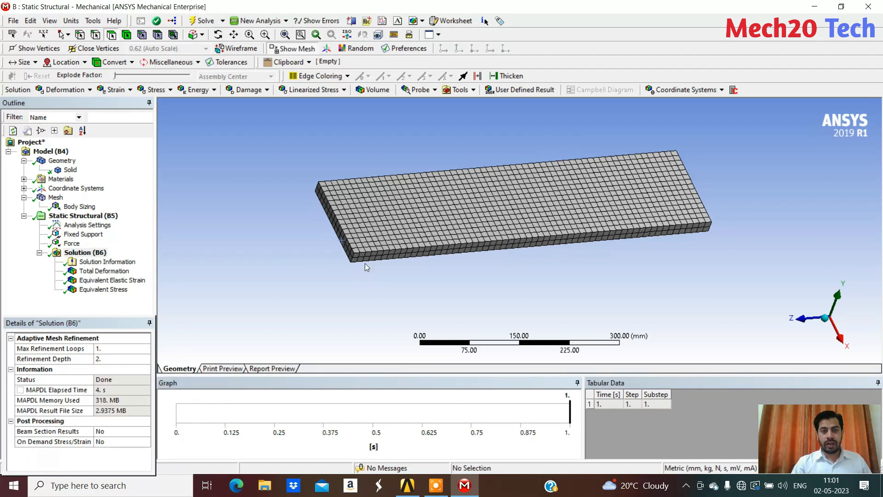
# Animate the plate's total deformation under the axial force and compare it with the undeformed wireframe
pyautogui.click(102, 272)
pyautogui.moveTo(479, 249); pyautogui.dragTo(457, 242, button='middle')
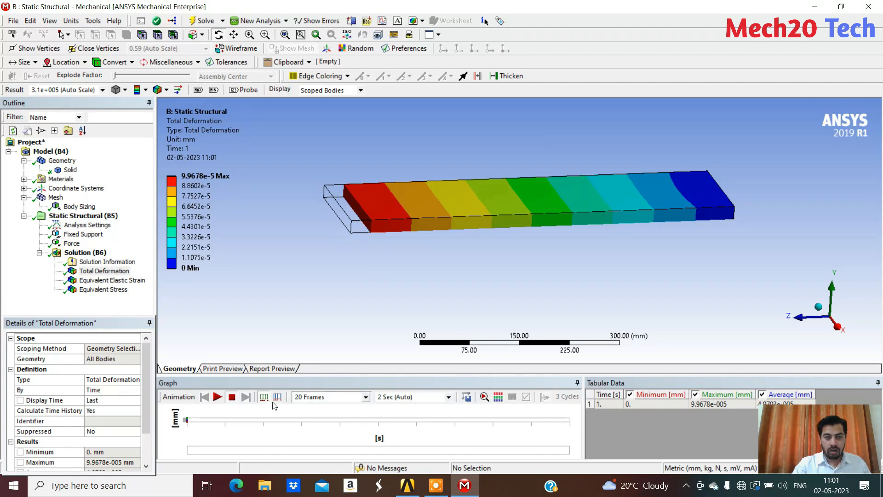
pyautogui.click(218, 397)
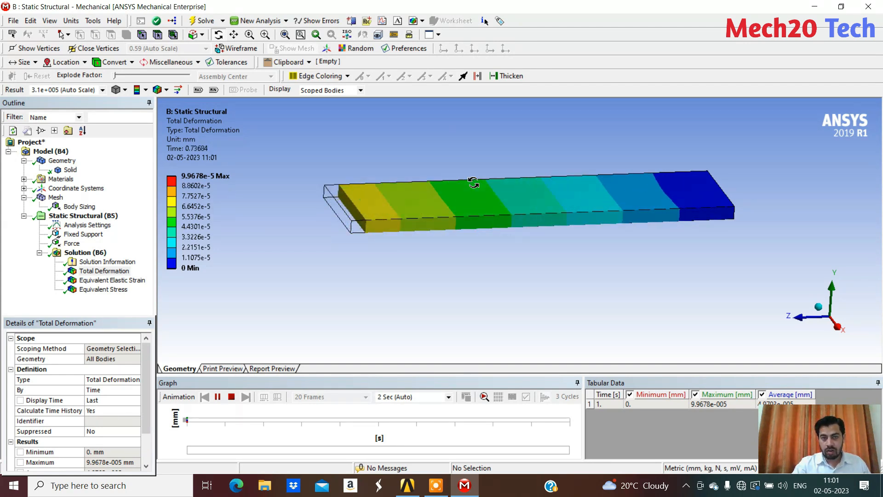
pyautogui.click(232, 397)
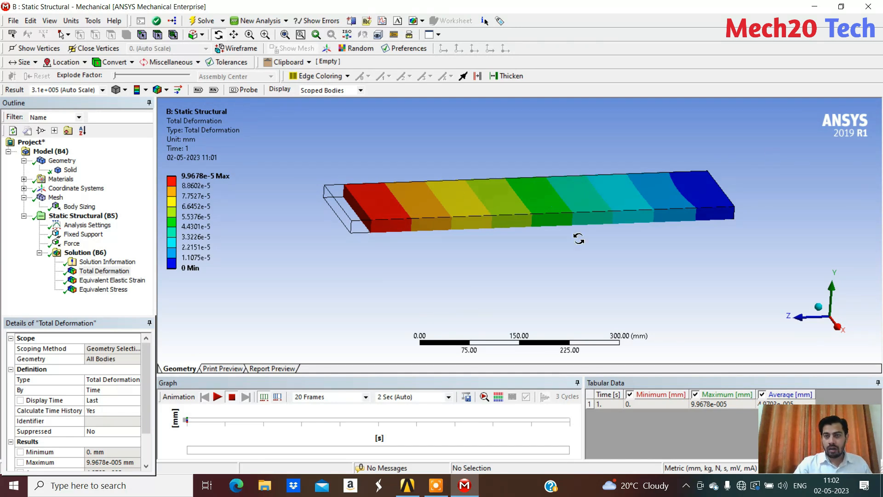
# Examine the equivalent elastic strain and equivalent stress distributions for the axial force, especially at the fixed end's corners
pyautogui.click(121, 281)
pyautogui.moveTo(567, 266)
pyautogui.mouseDown()
pyautogui.moveTo(573, 292)
pyautogui.moveTo(564, 276)
pyautogui.mouseUp()
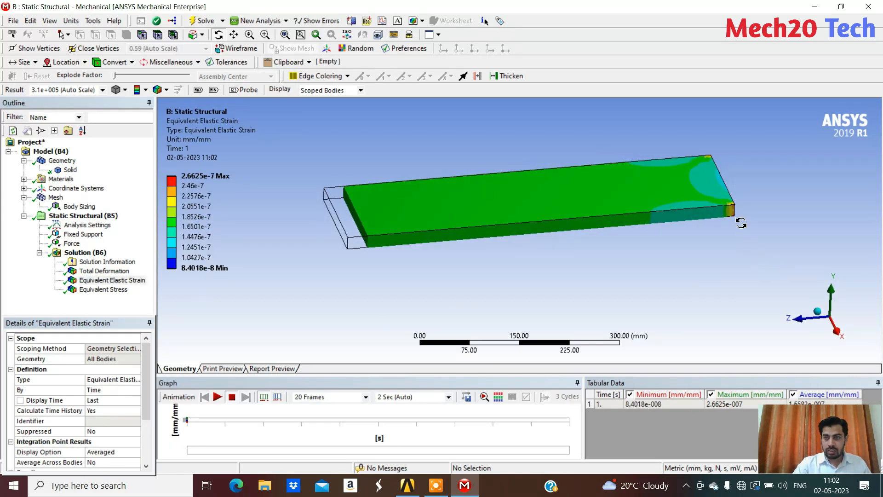
pyautogui.moveTo(360, 280); pyautogui.dragTo(536, 292)
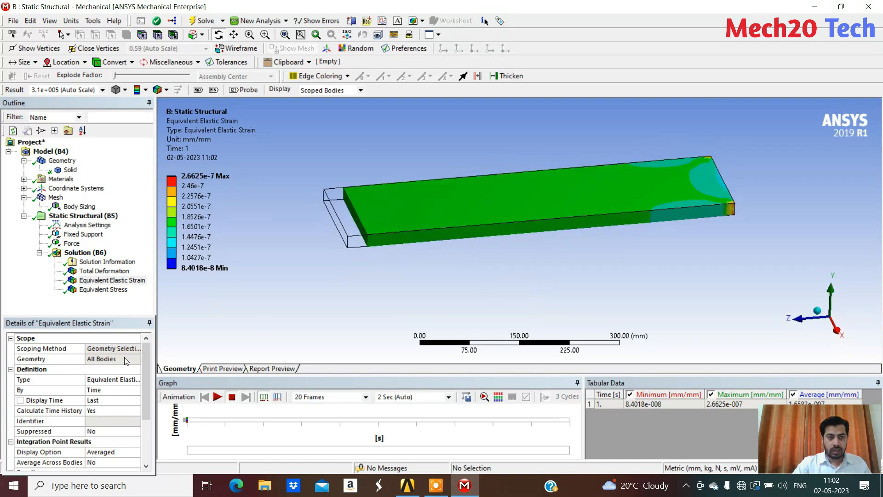
pyautogui.click(101, 289)
pyautogui.moveTo(630, 237); pyautogui.dragTo(703, 121)
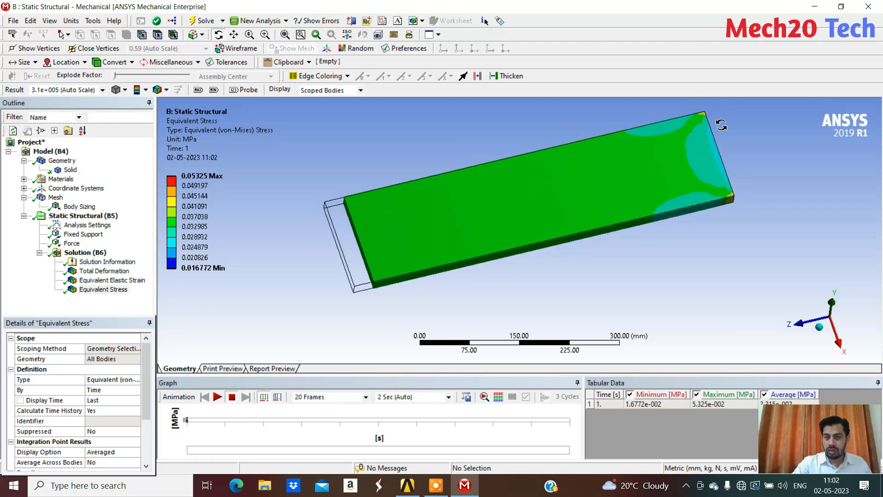
pyautogui.moveTo(486, 285); pyautogui.dragTo(504, 263)
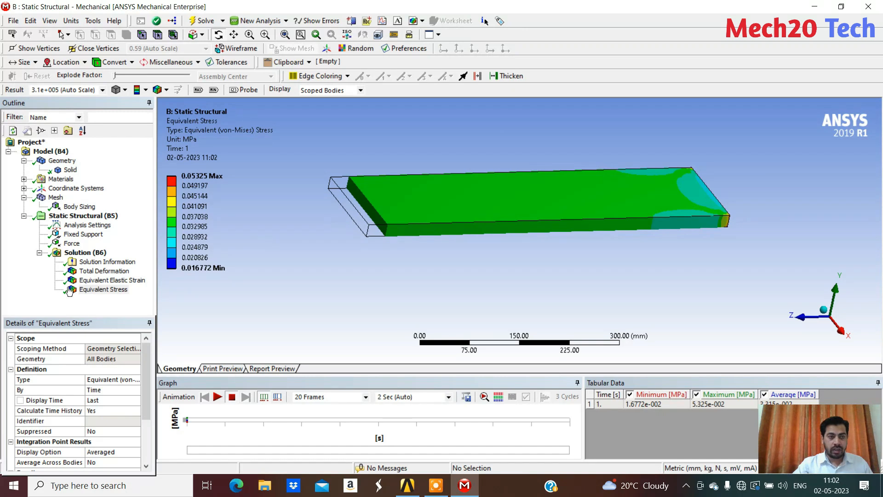
pyautogui.click(83, 216)
pyautogui.rightClick(98, 216)
pyautogui.moveTo(162, 222)
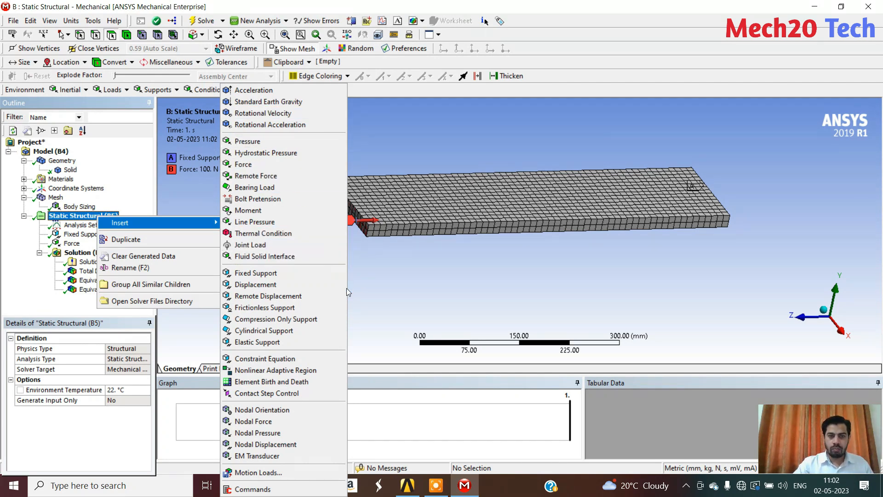
pyautogui.click(434, 269)
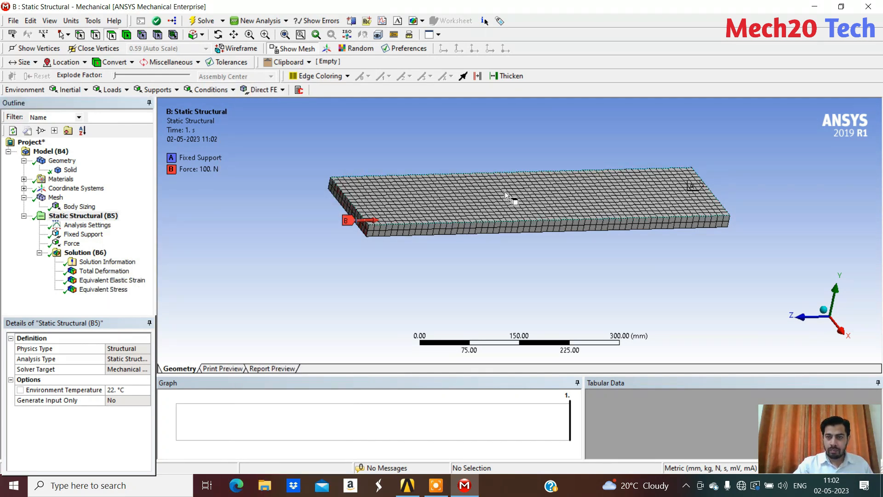
pyautogui.click(435, 197)
pyautogui.click(295, 237)
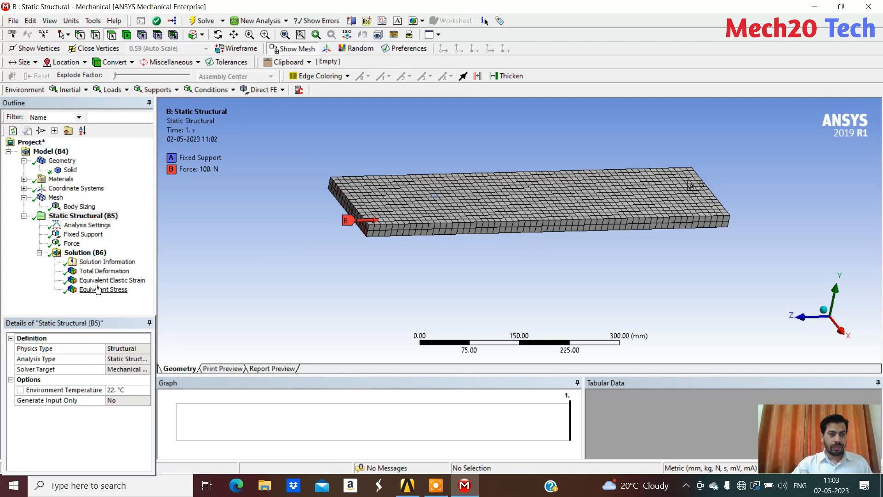
# Close Mechanical and add a standalone Steady-State Thermal system to the Workbench project schematic
pyautogui.click(870, 6)
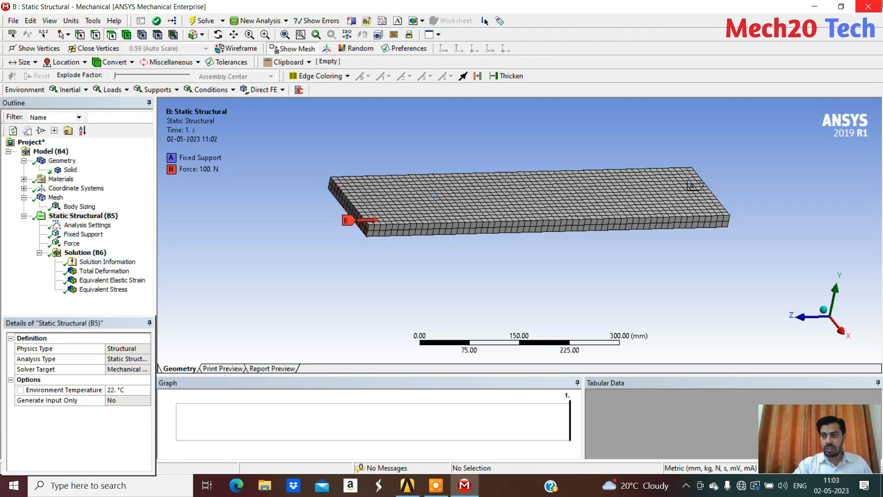
pyautogui.click(868, 7)
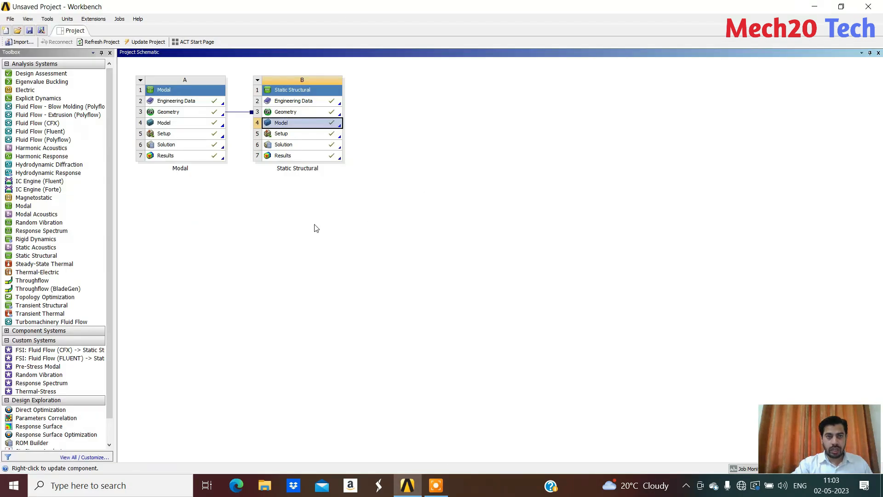
pyautogui.click(241, 224)
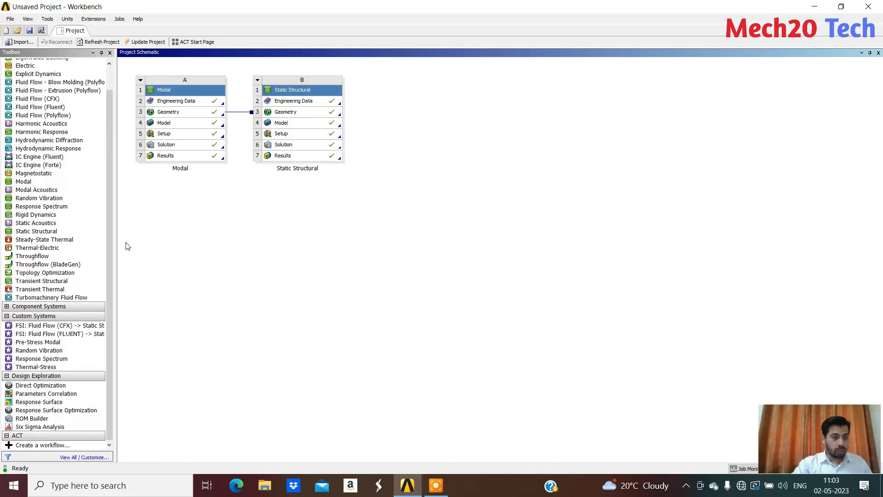
pyautogui.doubleClick(58, 240)
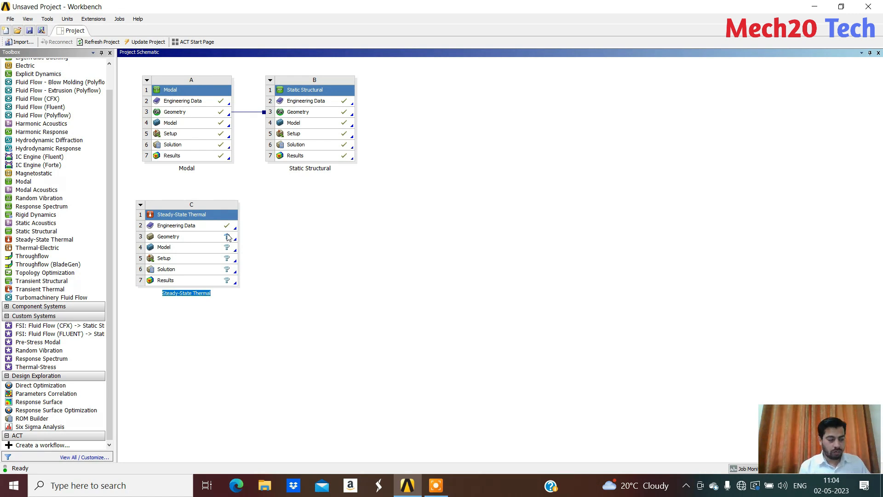
pyautogui.press('Return')
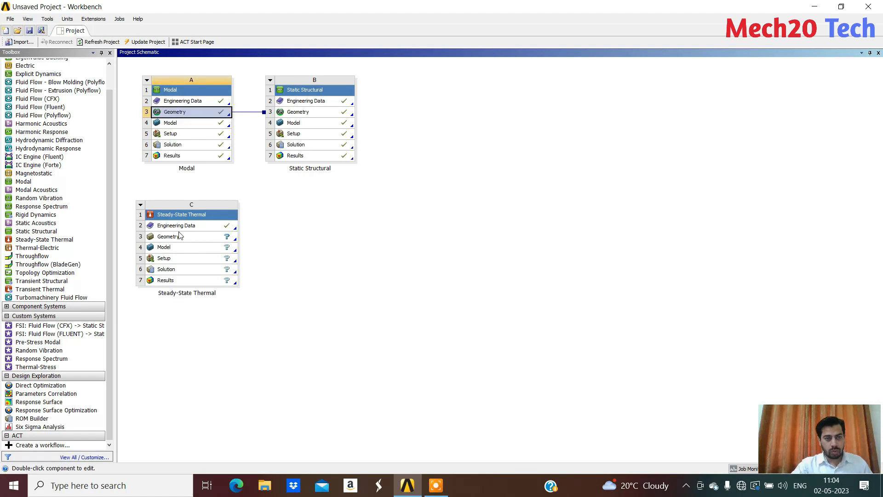
# Create a new DesignModeler geometry for the Steady-State Thermal system
pyautogui.click(172, 240)
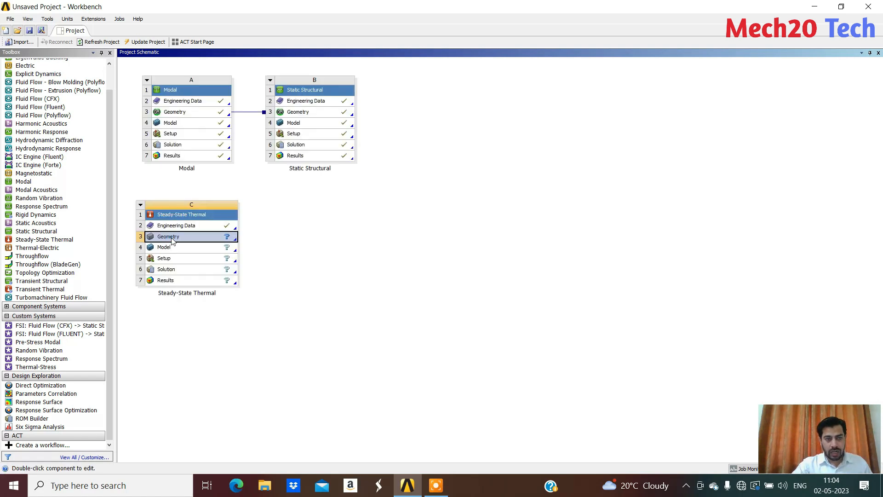
pyautogui.rightClick(171, 240)
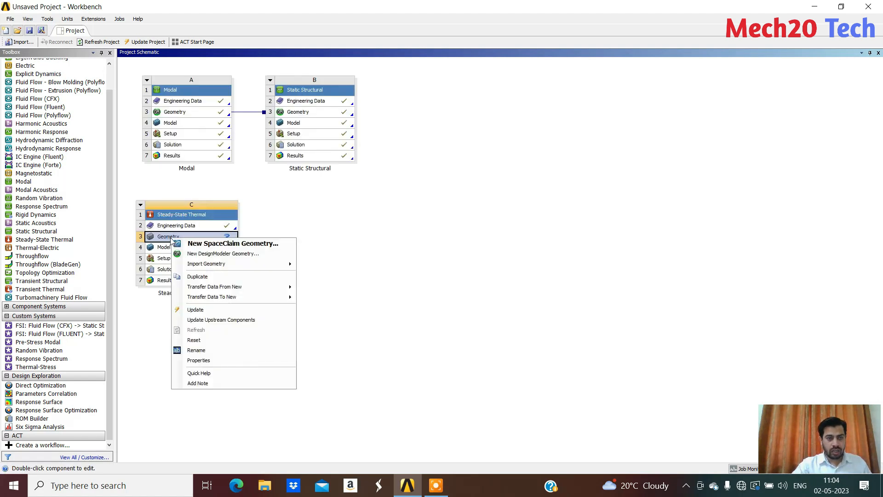
pyautogui.click(230, 254)
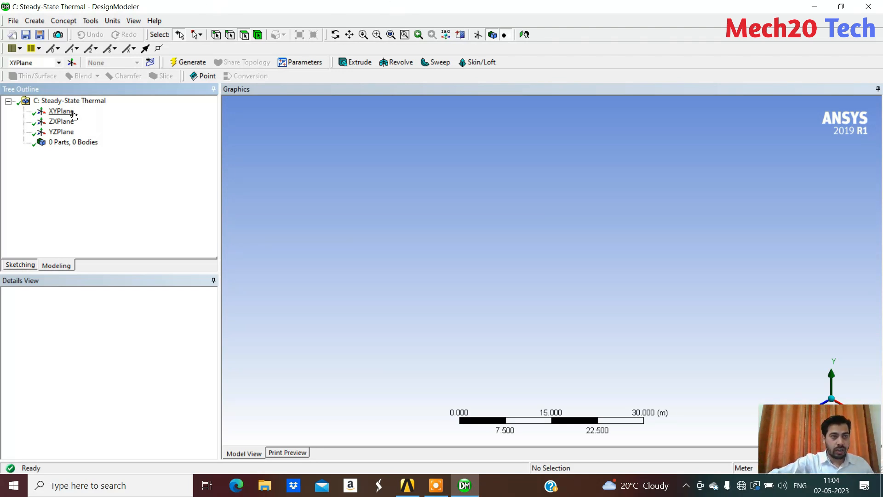
# Sketch a circle centred on the origin of the XY plane
pyautogui.click(64, 111)
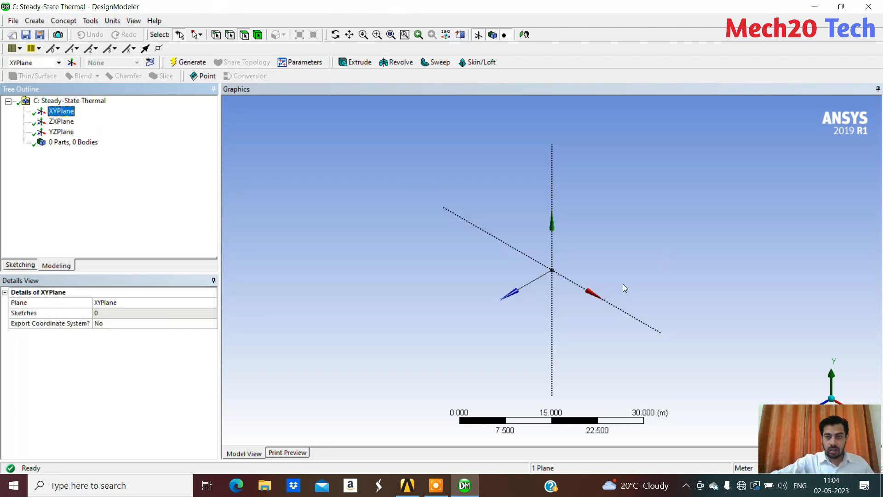
pyautogui.click(26, 265)
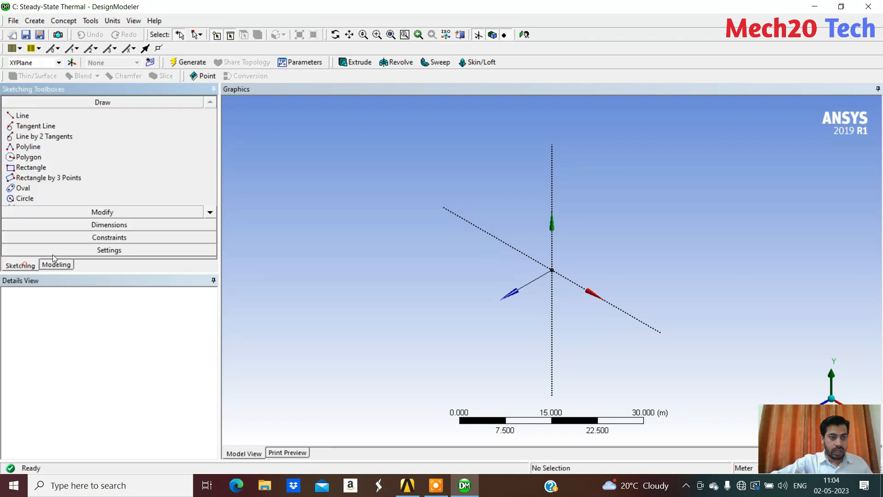
pyautogui.click(24, 199)
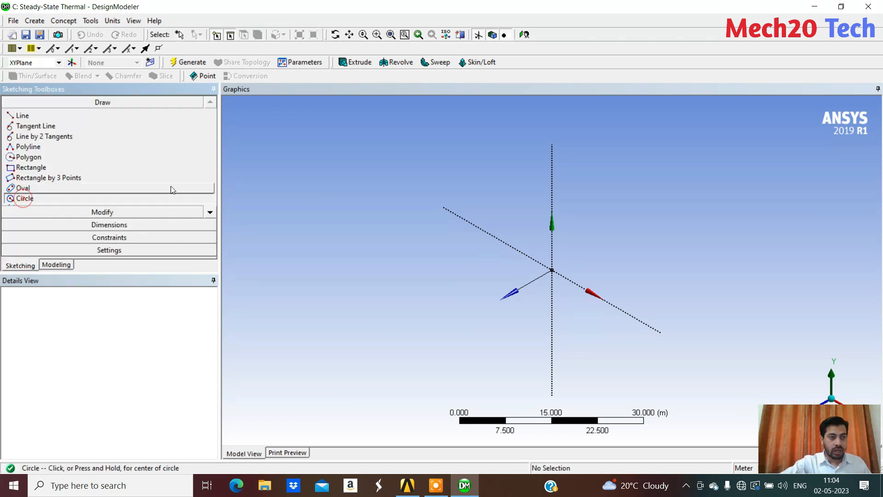
pyautogui.click(552, 270)
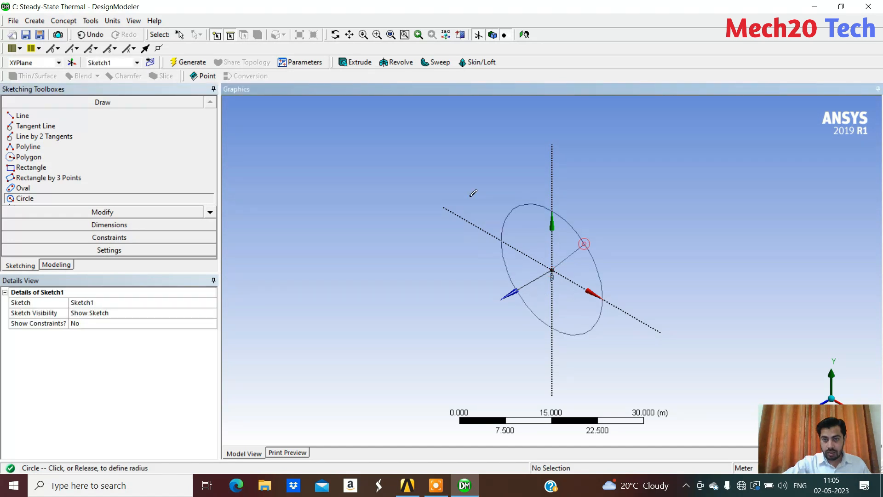
pyautogui.click(581, 236)
# Switch the units to millimetres and dimension the circle's diameter as 20 mm
pyautogui.click(111, 21)
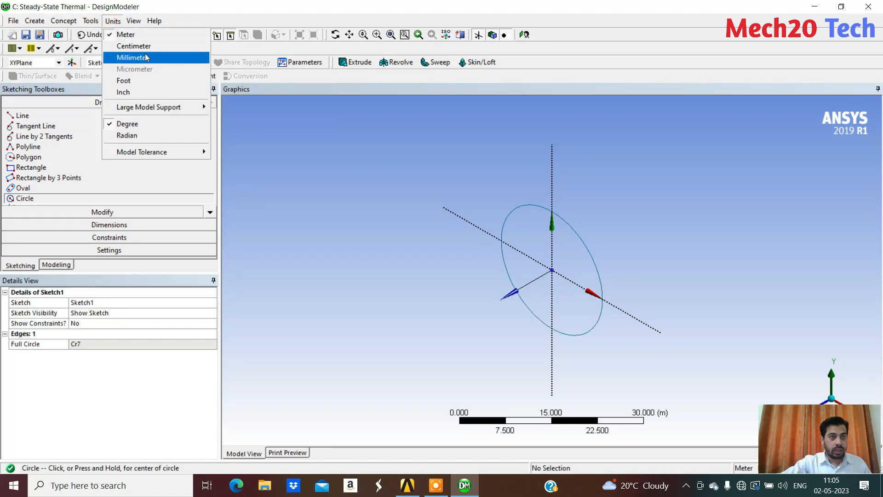
pyautogui.click(126, 58)
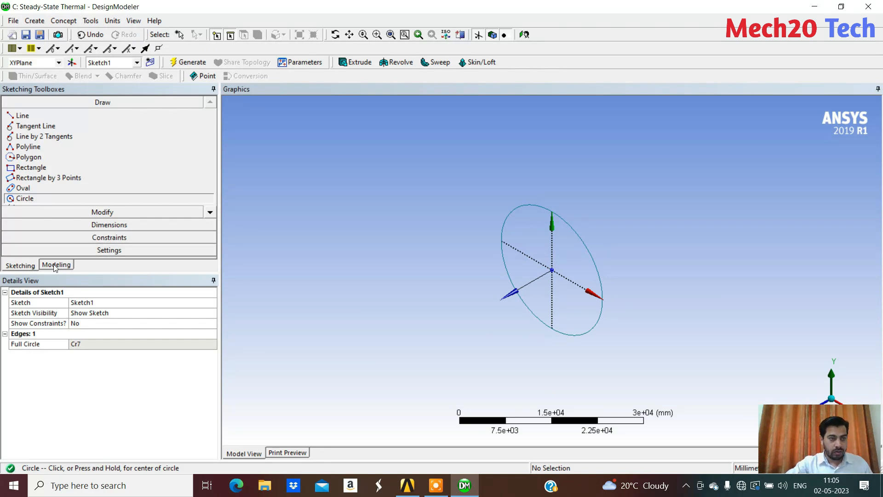
pyautogui.click(165, 224)
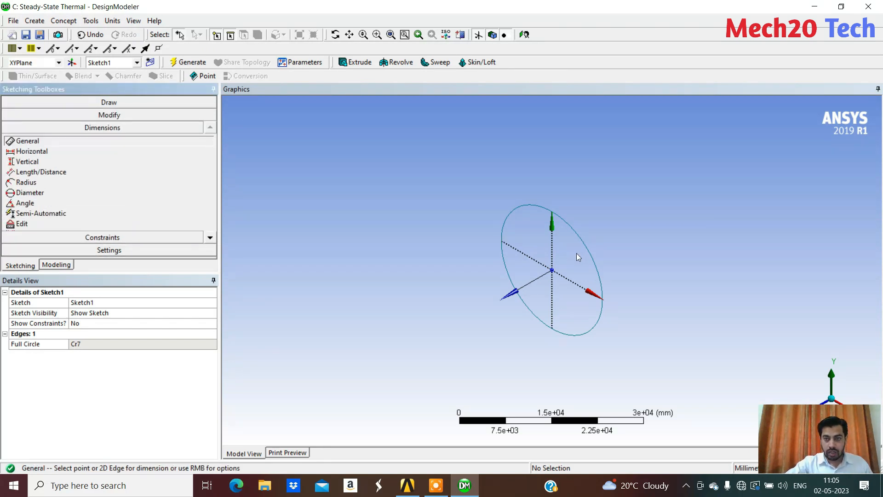
pyautogui.click(588, 247)
pyautogui.click(614, 234)
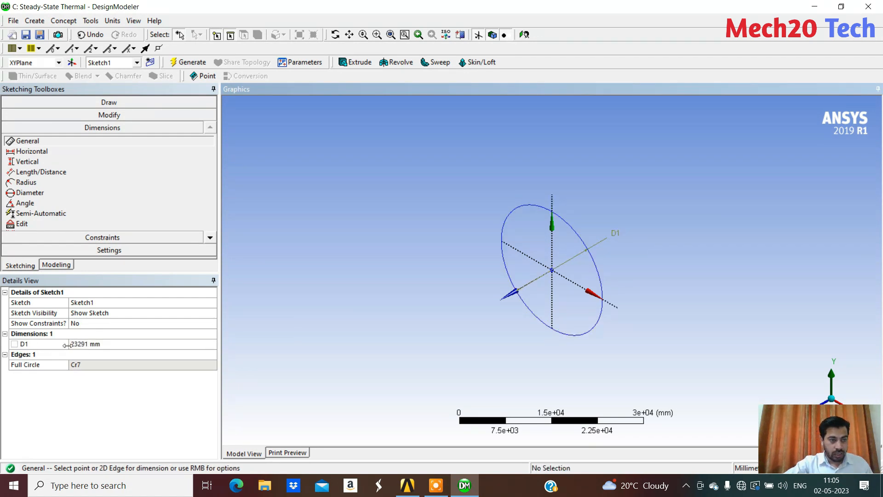
pyautogui.click(99, 345)
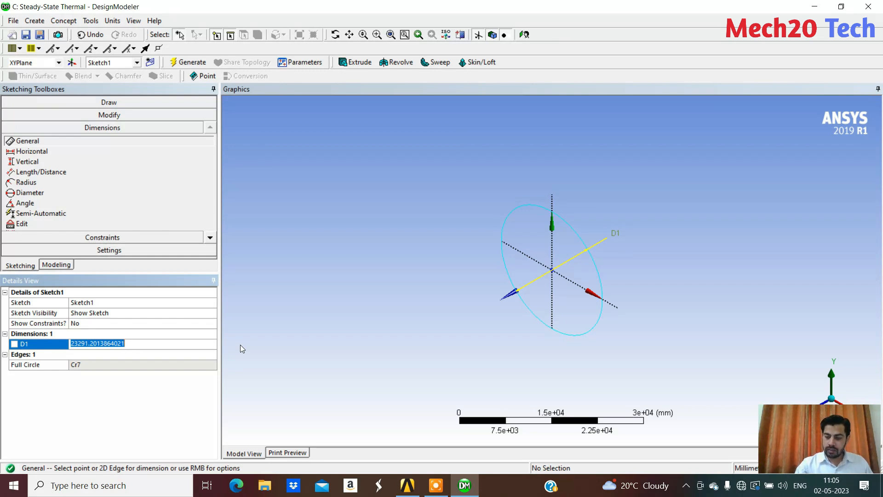
pyautogui.write('20')
pyautogui.press('Return')
pyautogui.scroll(10, 558, 272)
pyautogui.scroll(10, 551, 274)
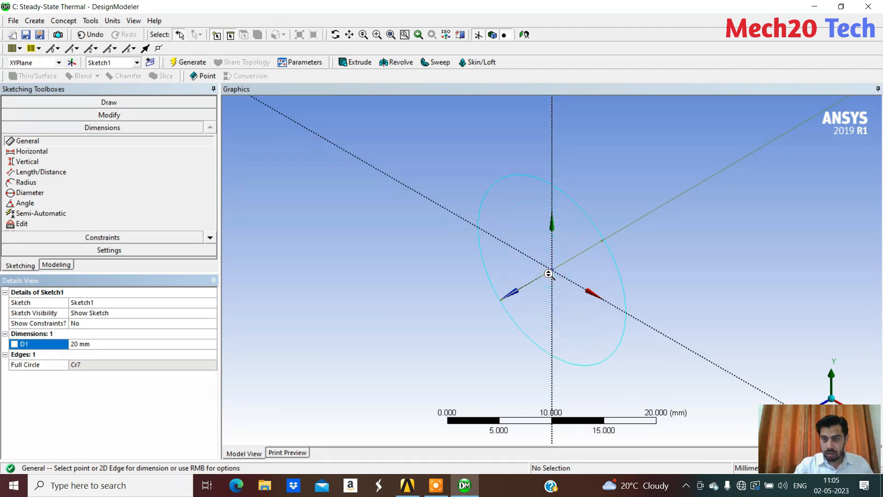
pyautogui.scroll(2, 549, 274)
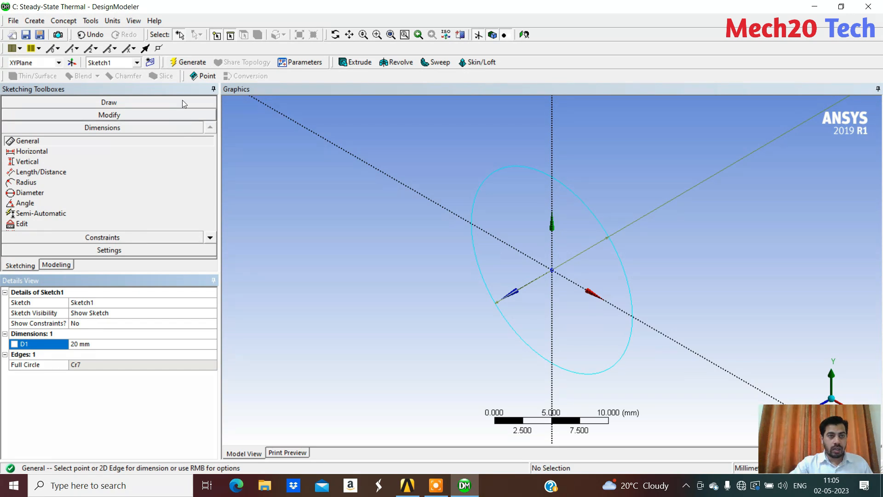
# Extrude the circle sketch to a depth of 100 mm as added material and generate the cylinder
pyautogui.click(356, 63)
pyautogui.scroll(-4, 369, 226)
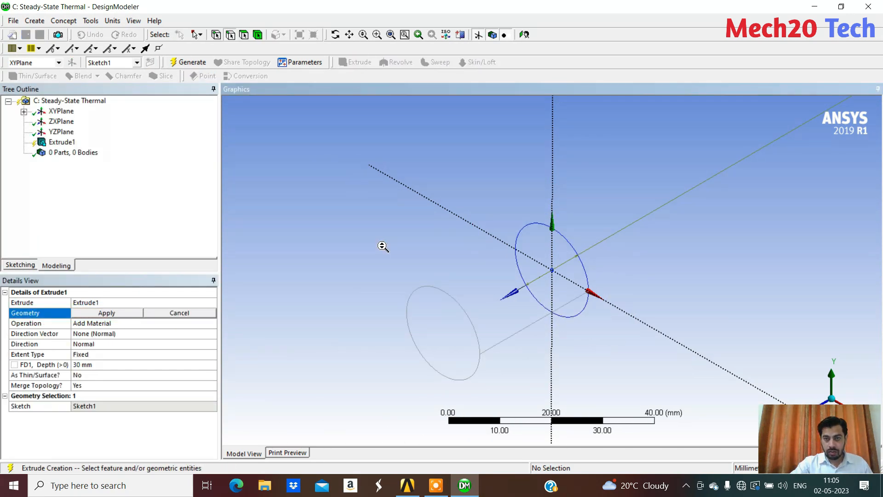
pyautogui.click(112, 364)
pyautogui.write('100')
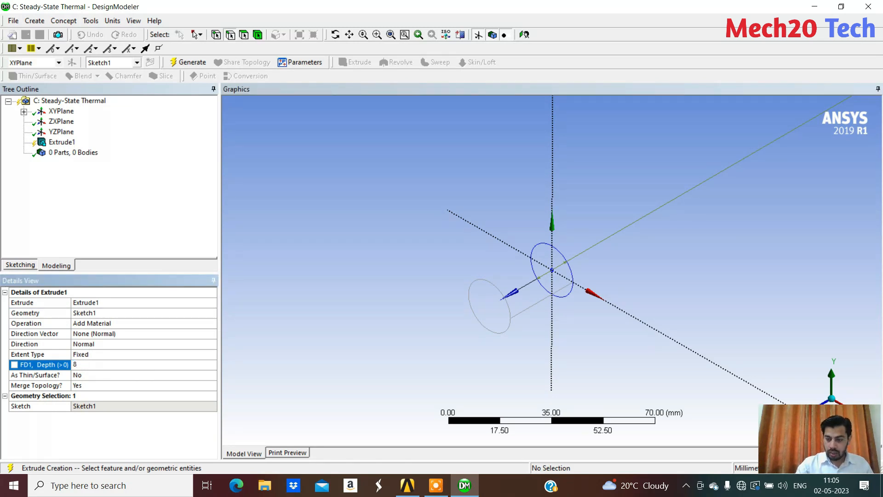
pyautogui.press('Return')
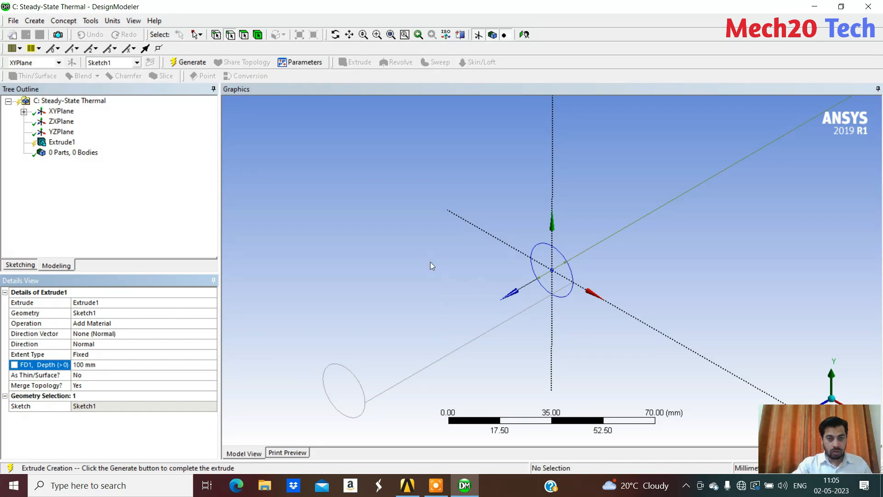
pyautogui.click(421, 252)
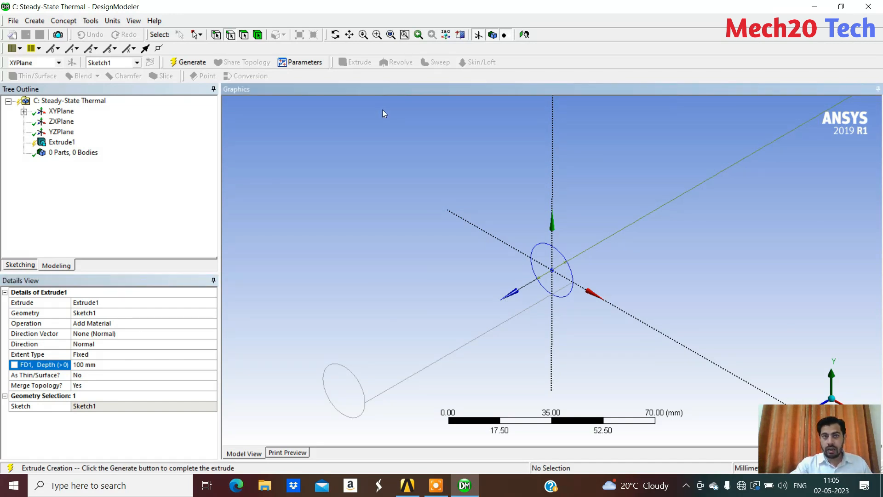
pyautogui.click(193, 65)
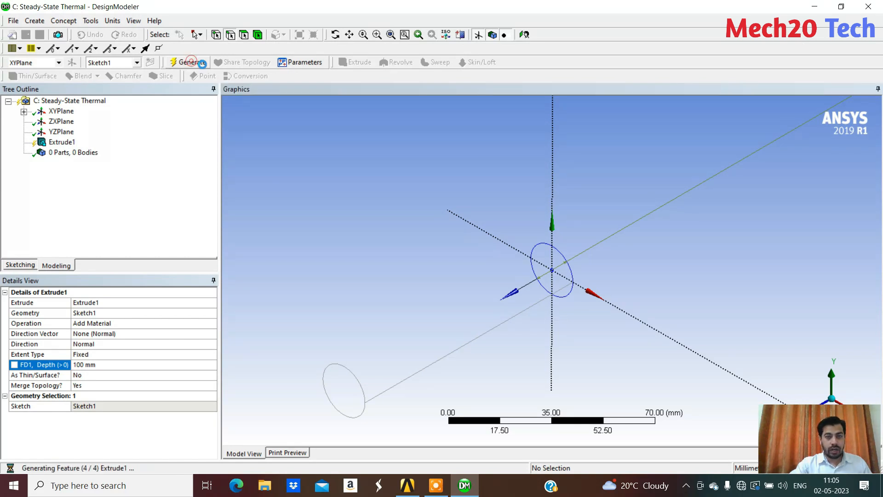
pyautogui.moveTo(360, 282)
pyautogui.mouseDown(button='middle')
pyautogui.moveTo(414, 257)
pyautogui.moveTo(347, 272)
pyautogui.moveTo(368, 273)
pyautogui.mouseUp(button='middle')
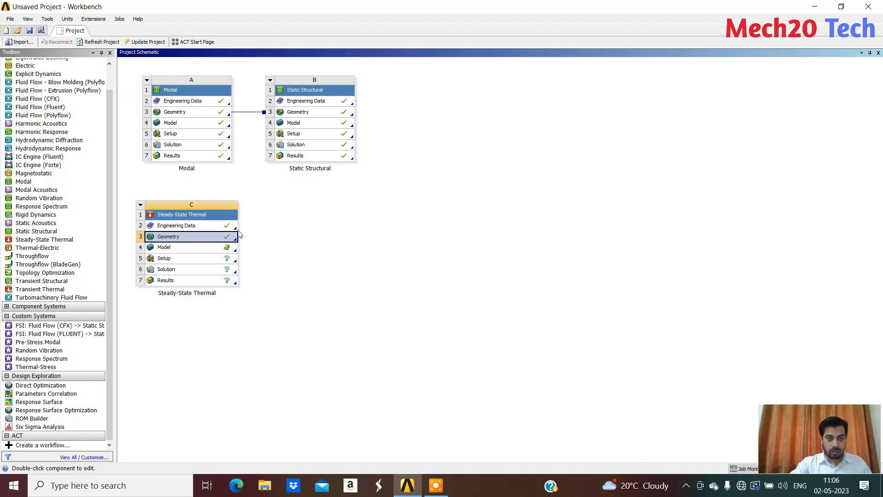
# Open the Steady-State Thermal model in Mechanical and check the solid's material assignment and the mesh settings
pyautogui.doubleClick(170, 248)
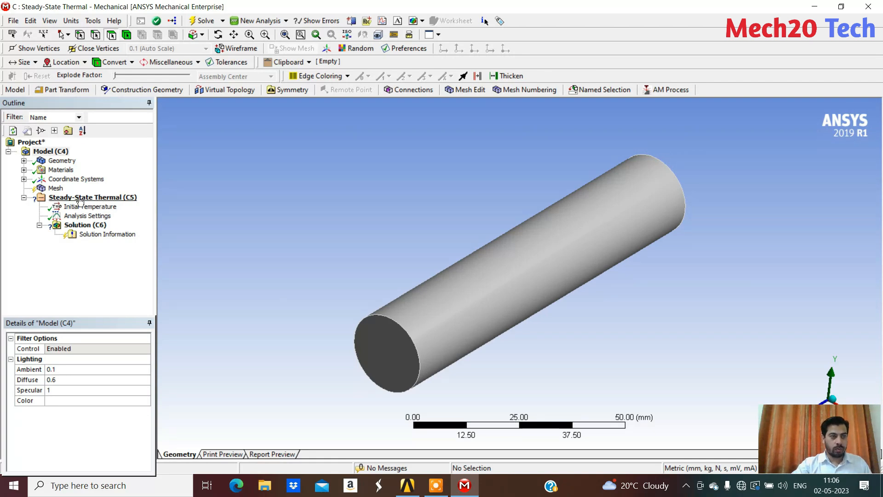
pyautogui.click(23, 160)
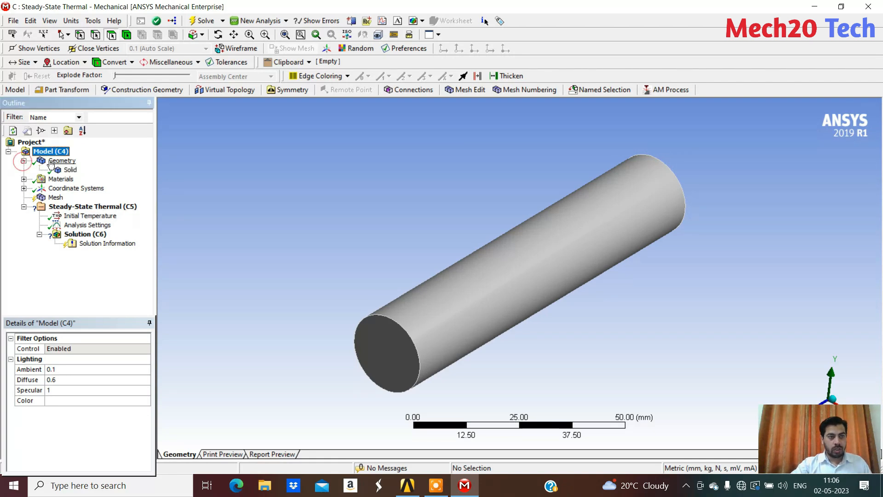
pyautogui.click(70, 170)
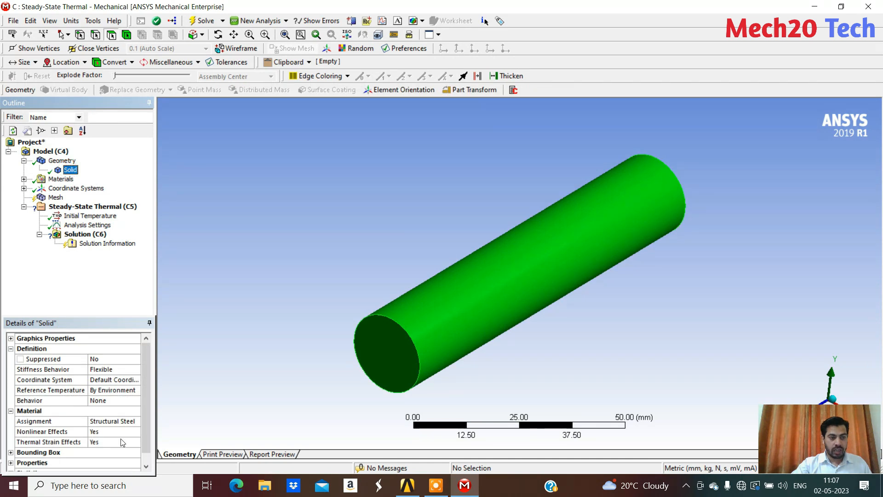
pyautogui.click(54, 198)
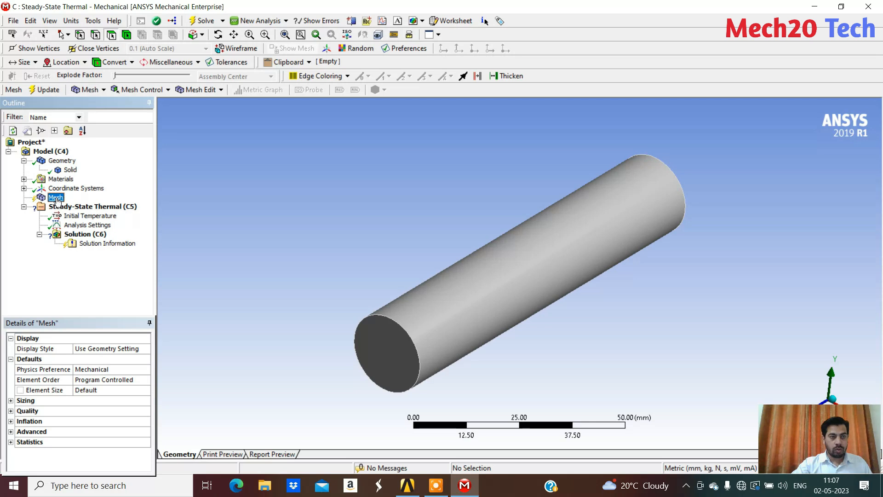
# Insert a Temperature load in the Steady-State Thermal analysis and scope it to the cylinder's end face on the XY plane
pyautogui.click(100, 207)
pyautogui.rightClick(100, 208)
pyautogui.click(361, 242)
pyautogui.moveTo(361, 242); pyautogui.dragTo(225, 239, button='middle')
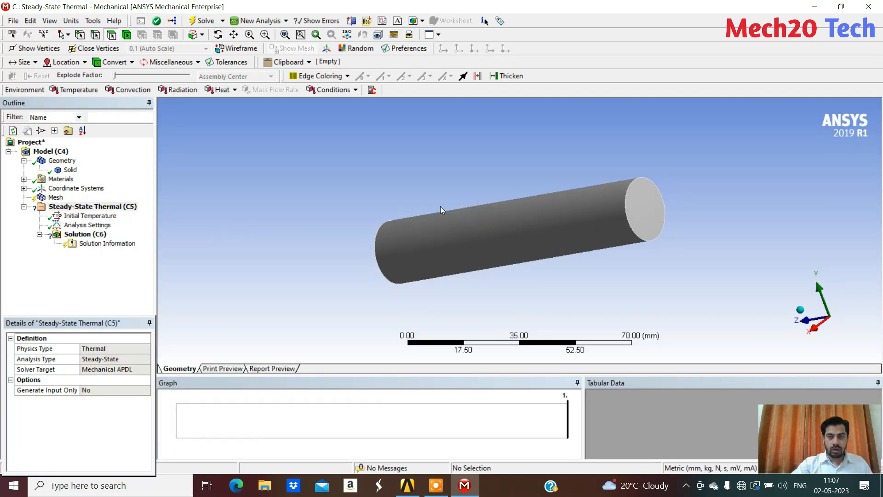
pyautogui.rightClick(128, 208)
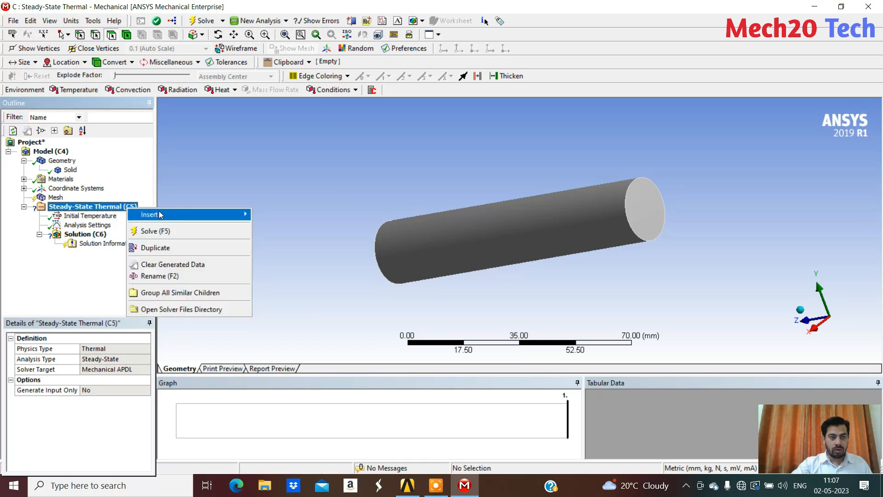
pyautogui.moveTo(224, 220)
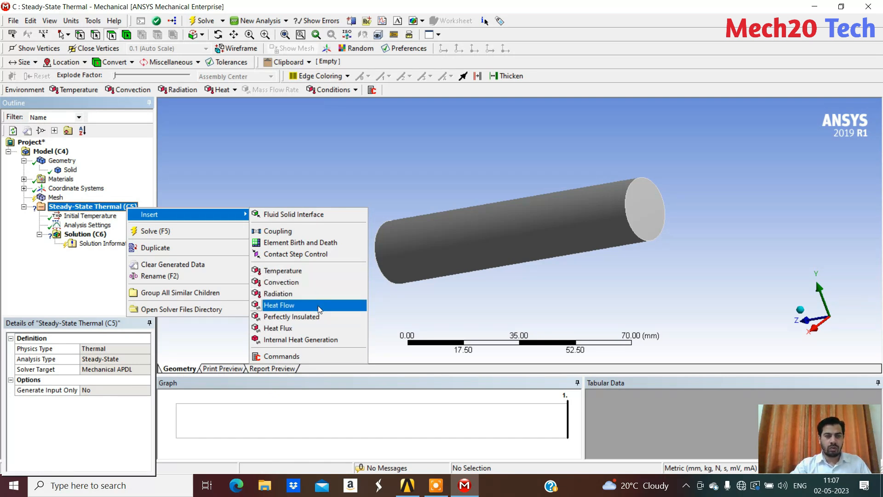
pyautogui.click(279, 275)
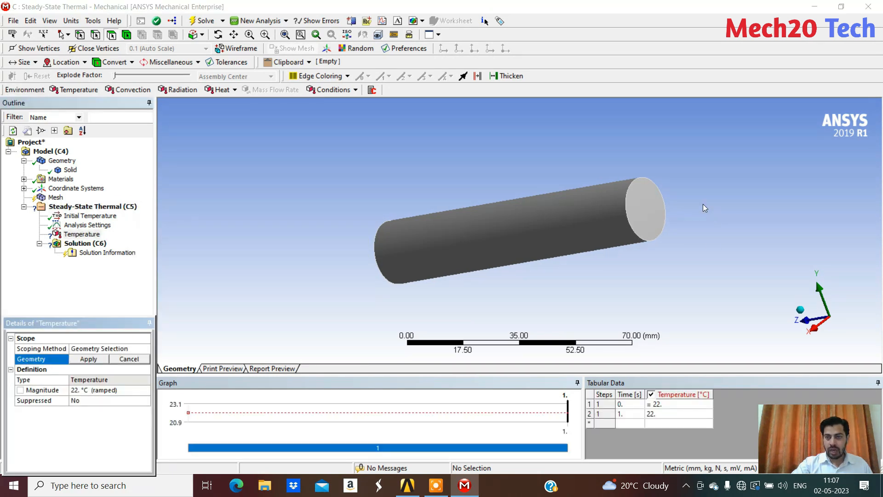
pyautogui.click(649, 208)
pyautogui.moveTo(649, 208); pyautogui.dragTo(722, 270, button='middle')
pyautogui.click(85, 359)
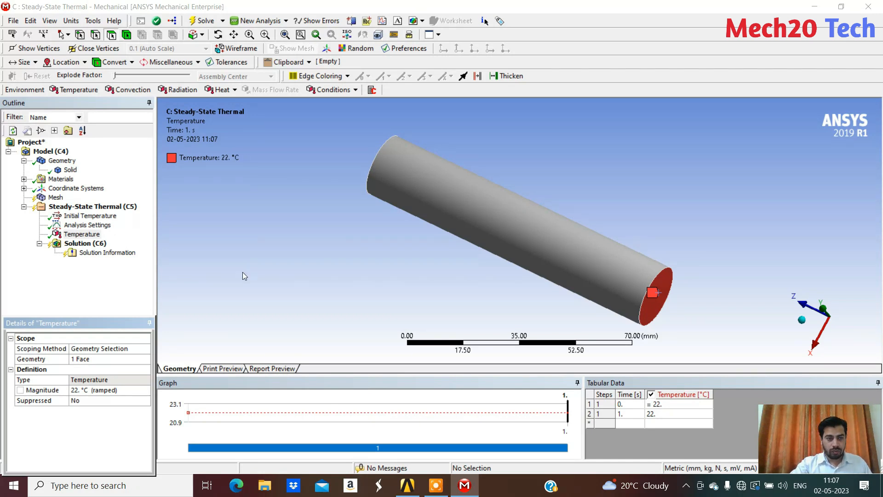
# Set the magnitude of the end face's temperature load to 900 °C
pyautogui.click(83, 391)
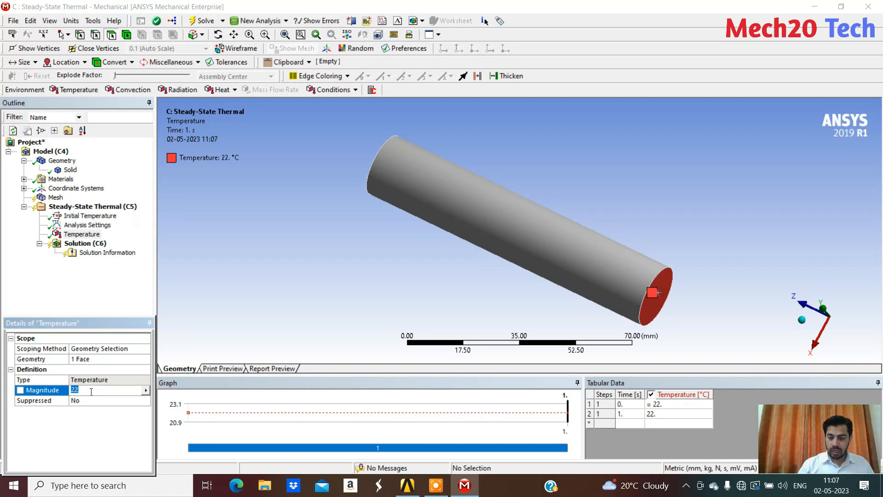
pyautogui.write('8')
pyautogui.press('BackSpace')
pyautogui.write('9000')
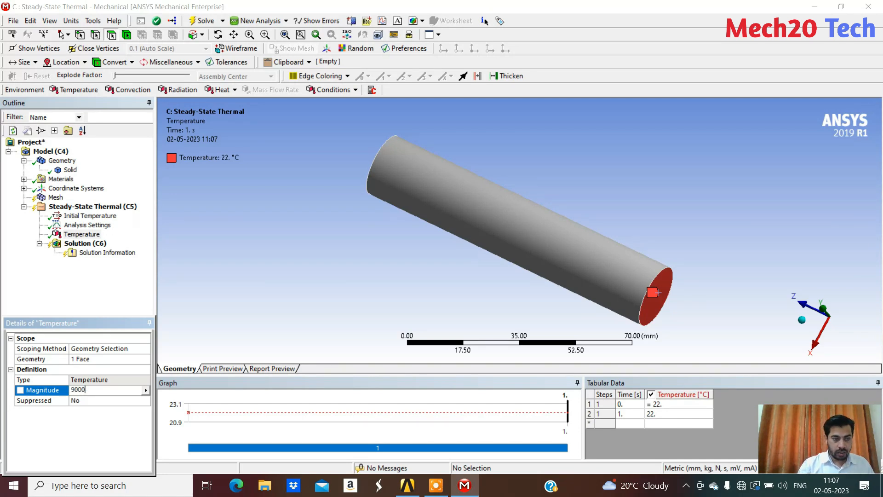
pyautogui.press('BackSpace')
pyautogui.press('Return')
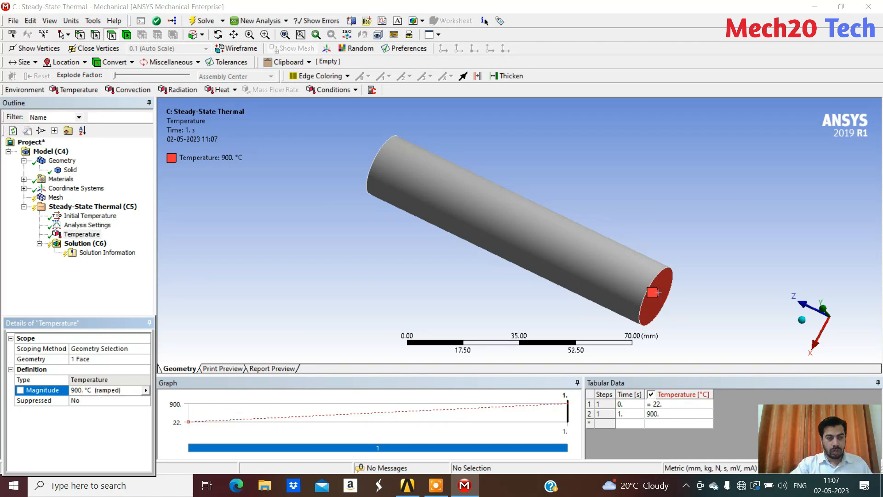
# Insert a Convection load and select the cylindrical surface plus the end face opposite the heated one
pyautogui.moveTo(457, 250); pyautogui.dragTo(444, 265, button='middle')
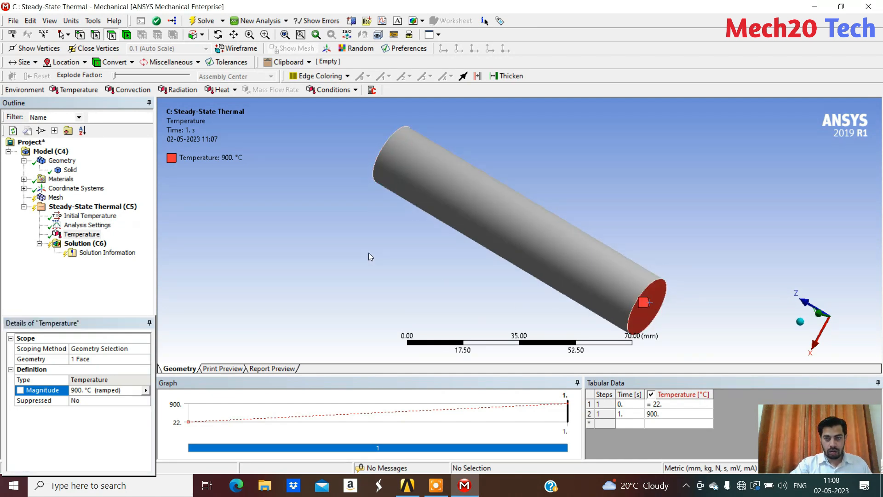
pyautogui.scroll(-1, 369, 253)
pyautogui.click(91, 208)
pyautogui.rightClick(90, 211)
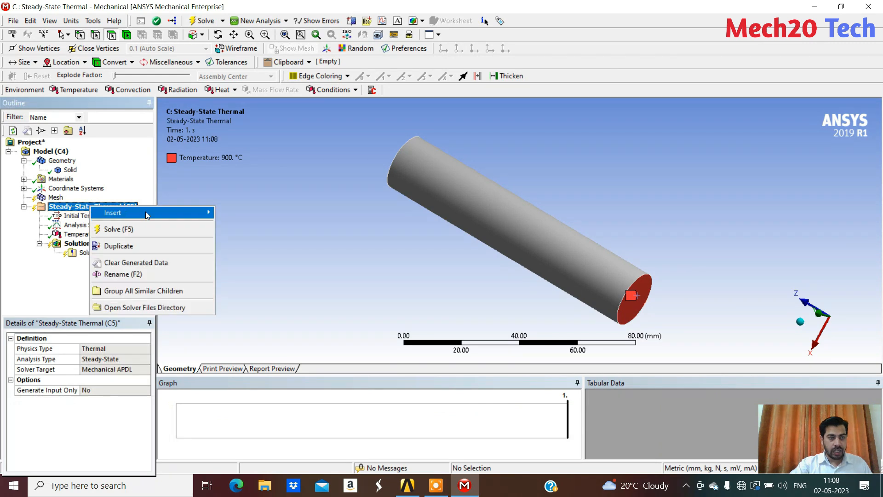
pyautogui.moveTo(147, 213)
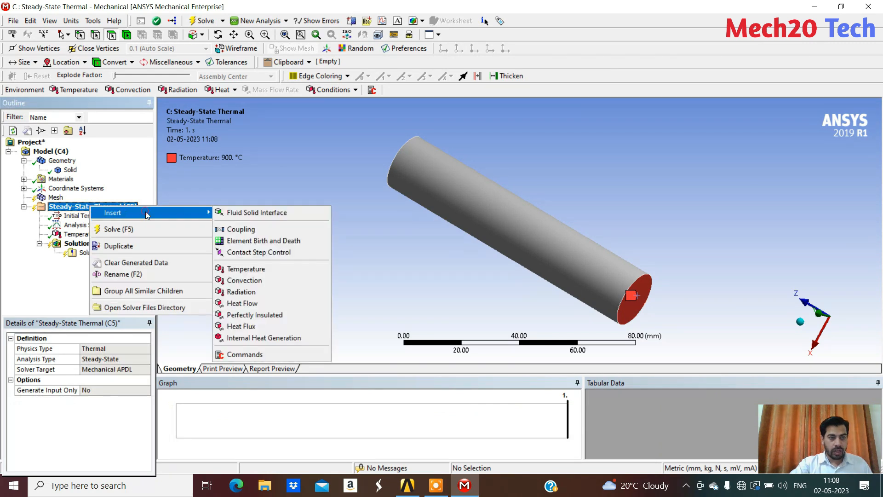
pyautogui.click(256, 282)
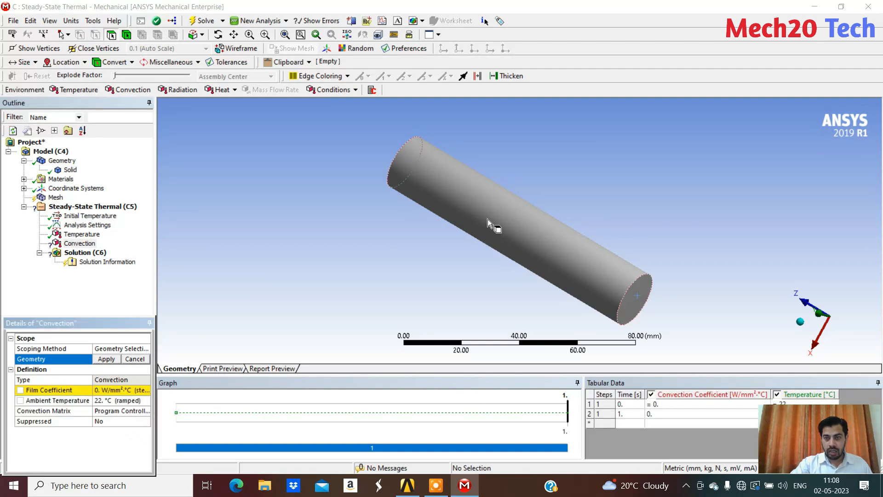
pyautogui.click(488, 219)
pyautogui.moveTo(363, 227); pyautogui.dragTo(466, 239, button='middle')
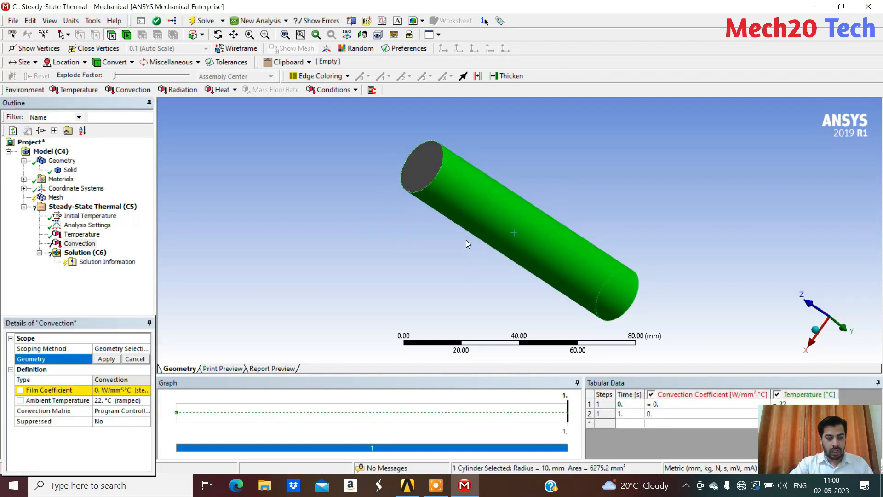
pyautogui.keyDown('ctrl'); pyautogui.click(424, 163); pyautogui.keyUp('ctrl')
pyautogui.moveTo(364, 255); pyautogui.dragTo(427, 208, button='middle')
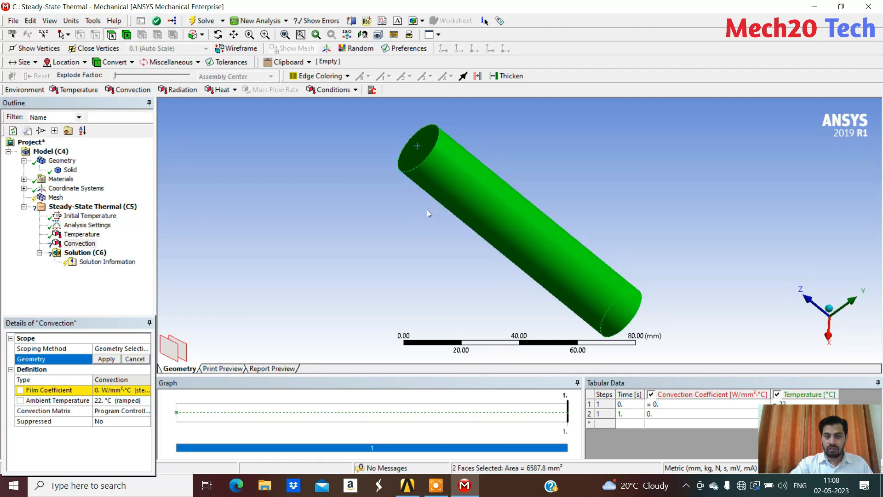
pyautogui.moveTo(648, 291); pyautogui.dragTo(468, 207, button='middle')
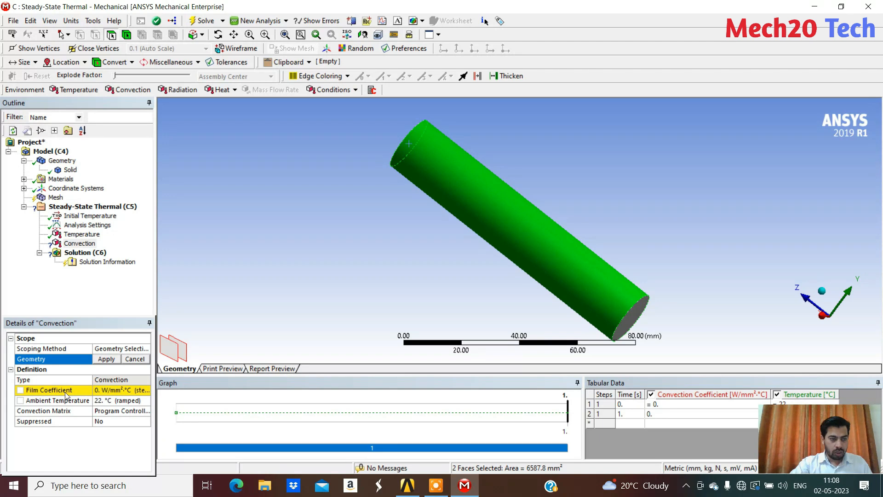
# Set the convection's film coefficient to 0.1 W/mm²·°C, apply it to the two selected faces and review the applied loads
pyautogui.click(100, 393)
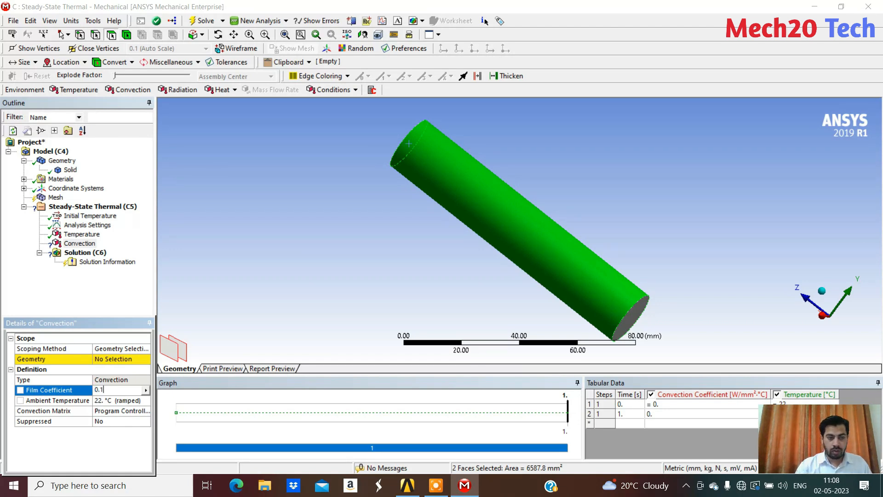
pyautogui.press('Return')
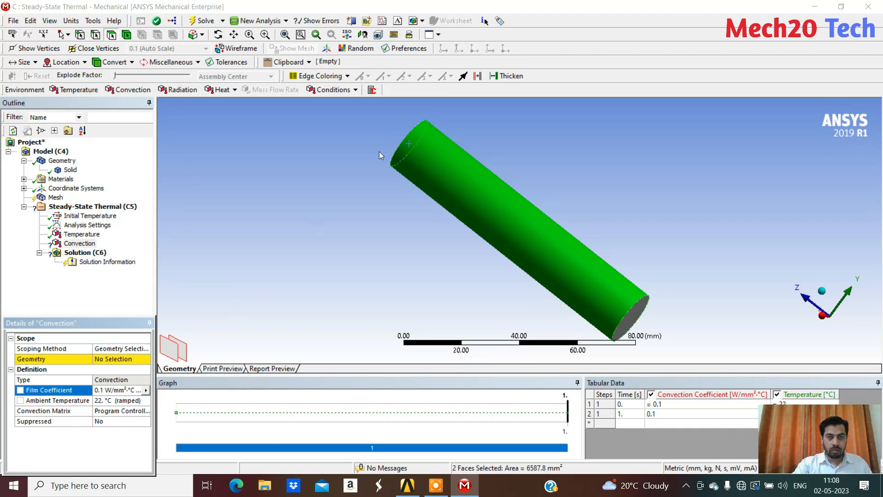
pyautogui.click(104, 361)
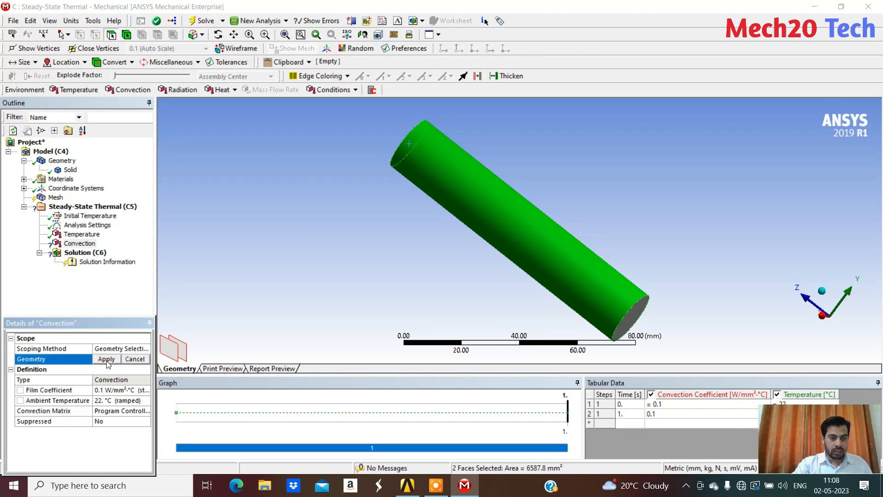
pyautogui.click(107, 361)
pyautogui.moveTo(451, 179)
pyautogui.mouseDown(button='middle')
pyautogui.moveTo(509, 223)
pyautogui.moveTo(489, 193)
pyautogui.moveTo(465, 184)
pyautogui.mouseUp(button='middle')
pyautogui.moveTo(557, 185); pyautogui.dragTo(321, 198, button='middle')
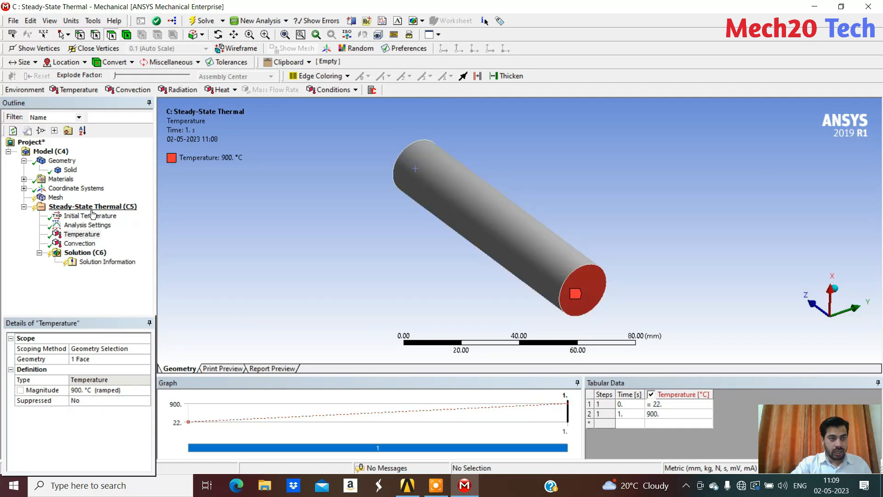
pyautogui.click(91, 207)
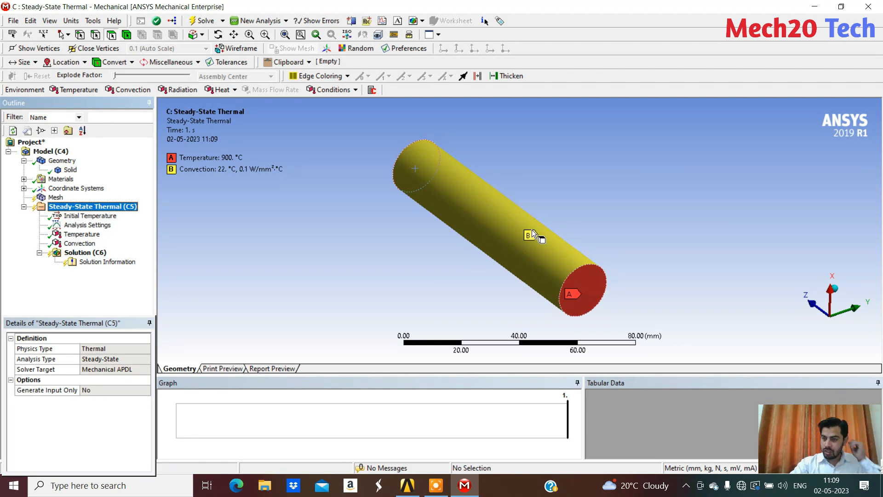
# Insert a thermal Temperature result and a Total Heat Flux result for all bodies under the Solution
pyautogui.rightClick(82, 253)
pyautogui.moveTo(149, 261)
pyautogui.moveTo(272, 260)
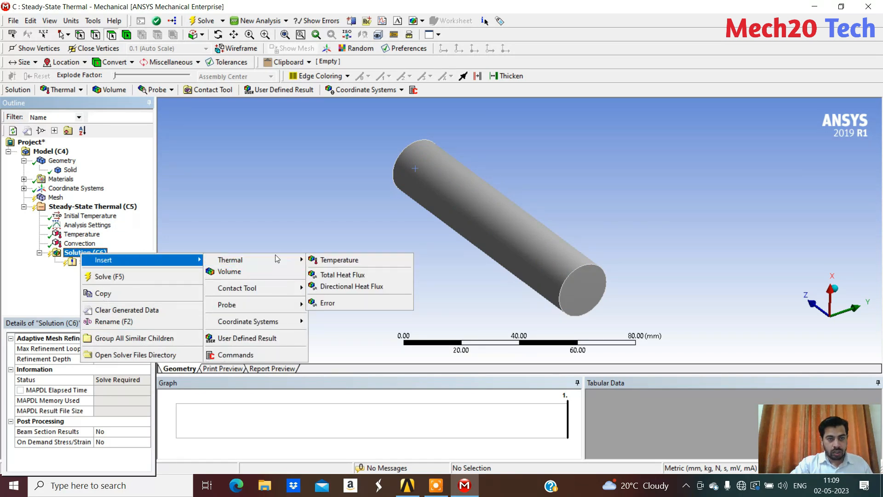
pyautogui.click(351, 262)
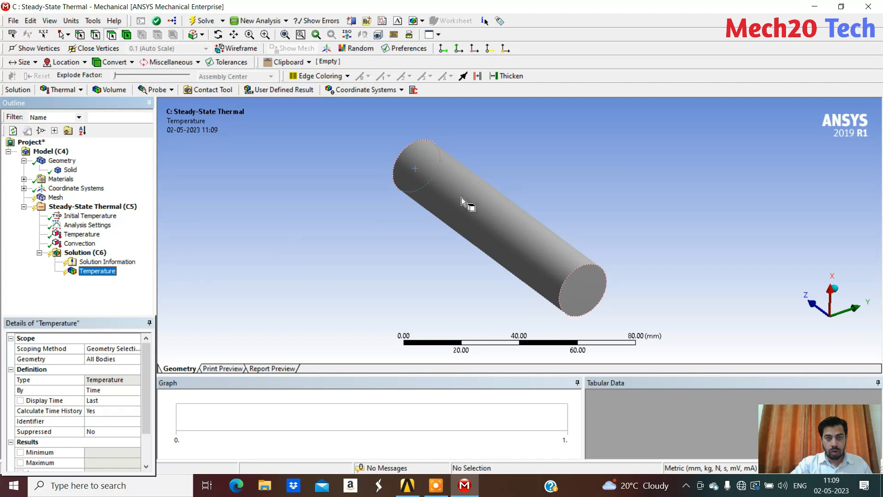
pyautogui.rightClick(76, 253)
pyautogui.moveTo(132, 264)
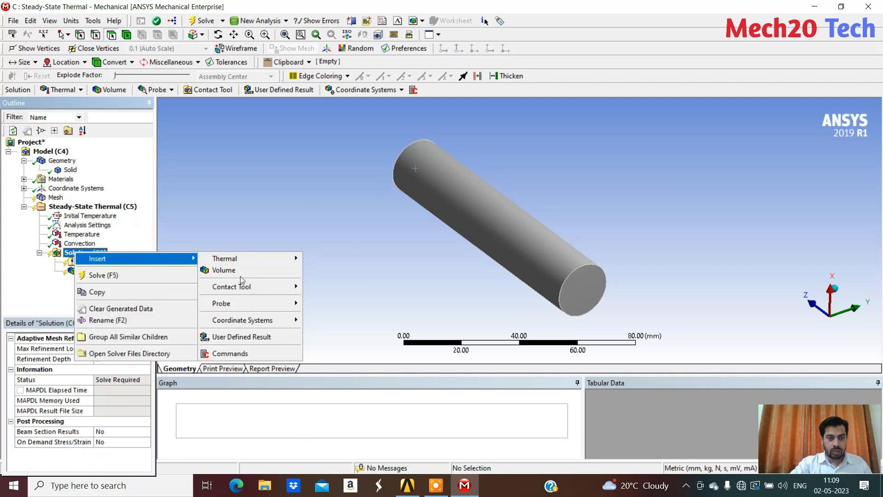
pyautogui.click(270, 257)
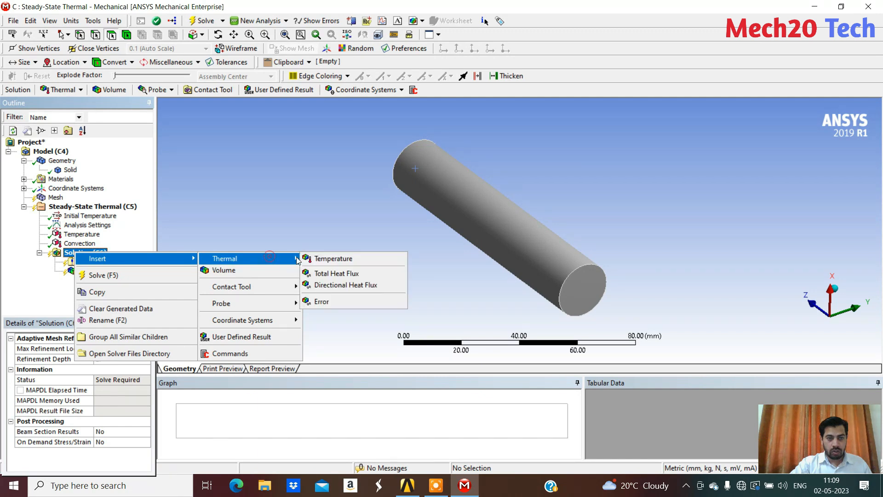
pyautogui.click(353, 274)
pyautogui.moveTo(311, 176); pyautogui.dragTo(399, 197, button='middle')
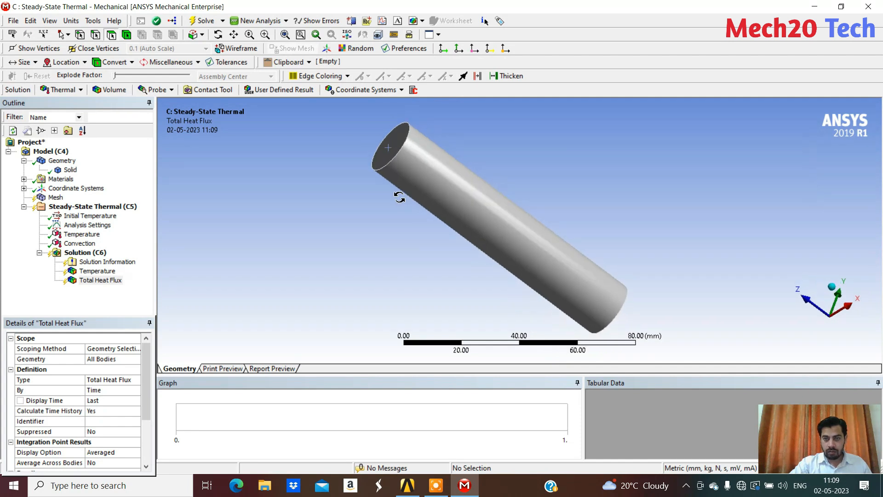
# Generate the cylinder's mesh with the default element size and inspect it on the end face
pyautogui.rightClick(54, 198)
pyautogui.click(133, 239)
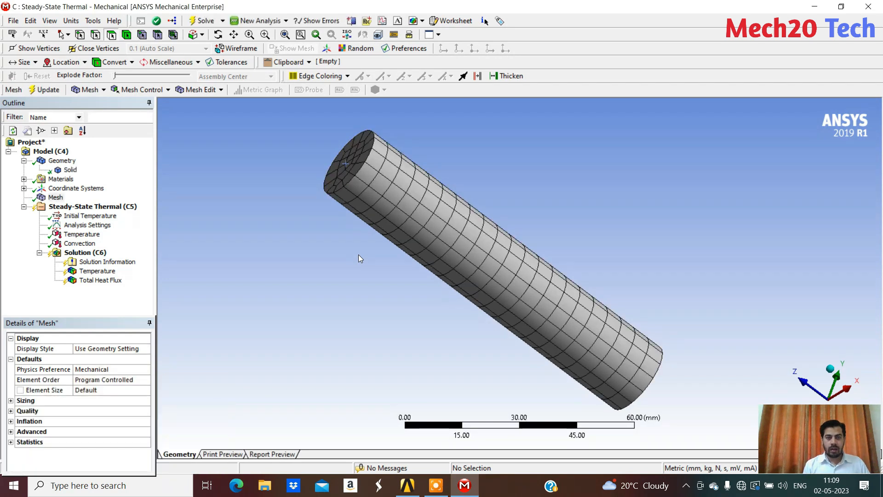
pyautogui.moveTo(468, 207); pyautogui.dragTo(303, 184, button='middle')
pyautogui.scroll(3, 444, 221)
pyautogui.scroll(2, 443, 221)
pyautogui.scroll(-3, 464, 211)
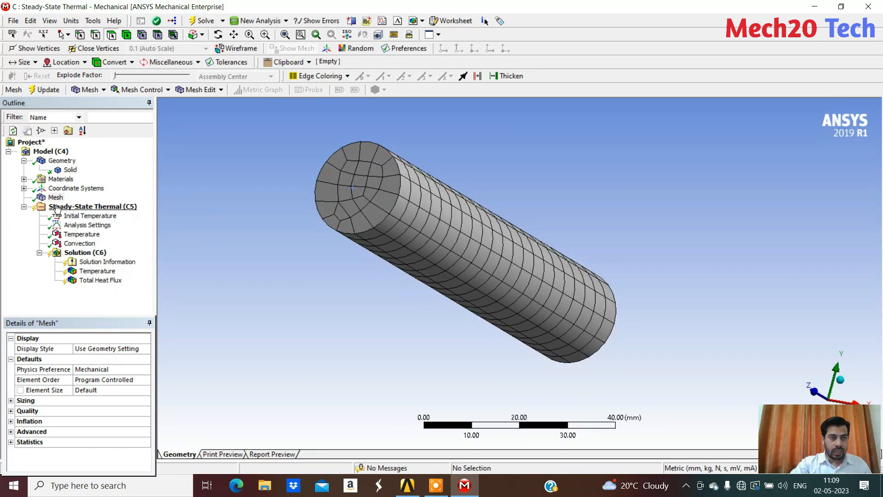
# Insert a Sizing control under the mesh and scope it to the cylinder body
pyautogui.rightClick(55, 197)
pyautogui.moveTo(125, 200)
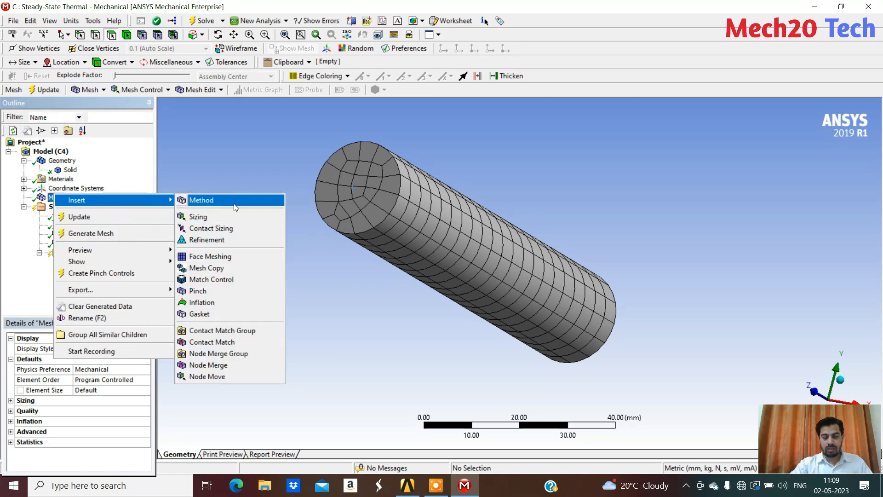
pyautogui.click(202, 217)
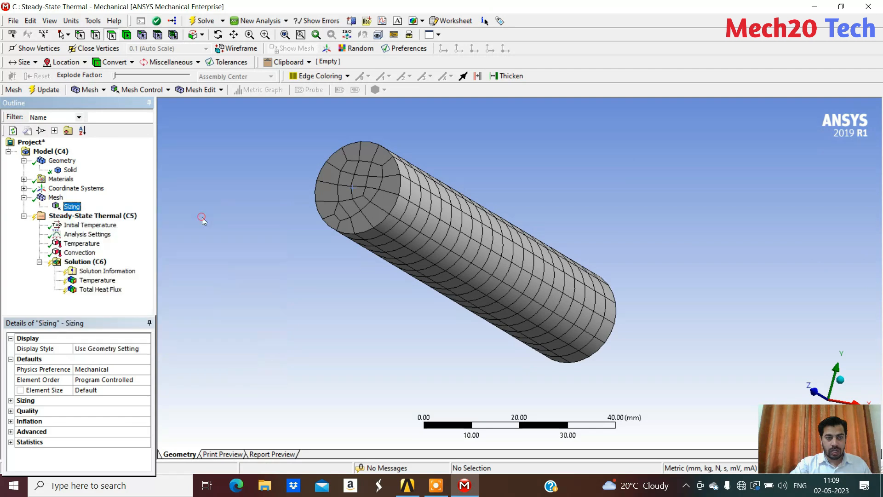
pyautogui.click(105, 363)
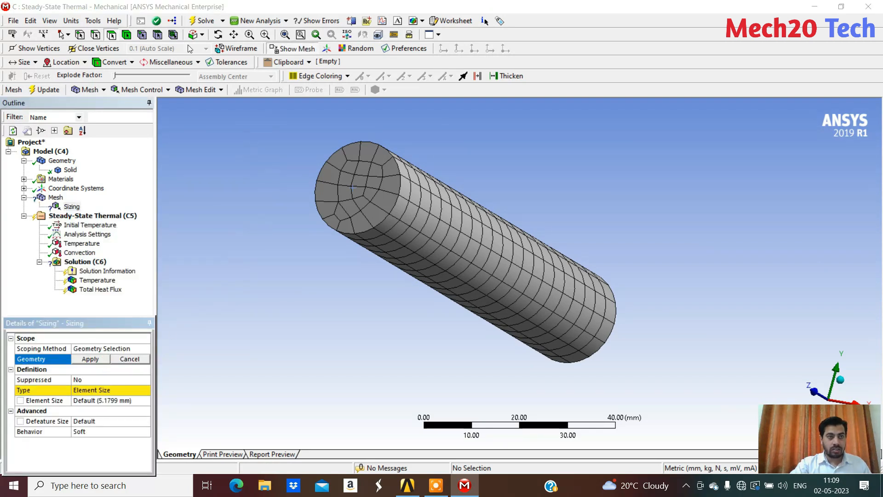
pyautogui.click(126, 36)
pyautogui.click(394, 190)
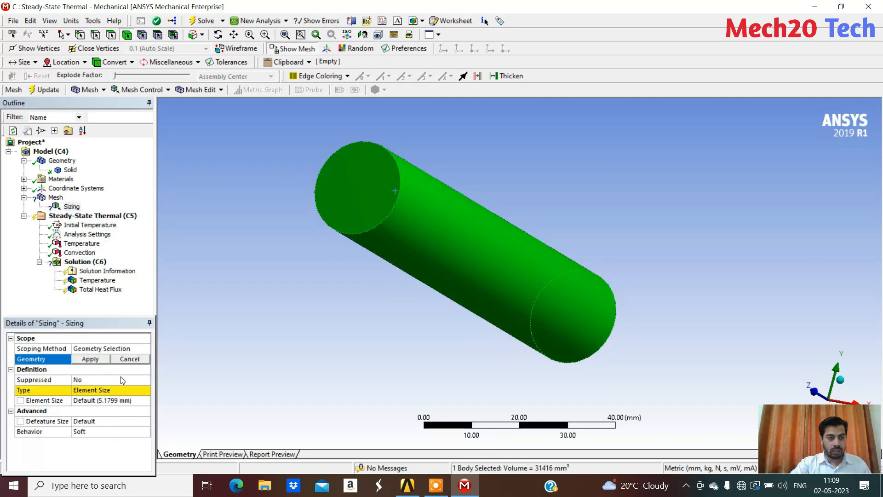
pyautogui.click(90, 360)
# Set the body sizing's element size to 3 mm, regenerate the mesh and inspect the elements
pyautogui.click(95, 400)
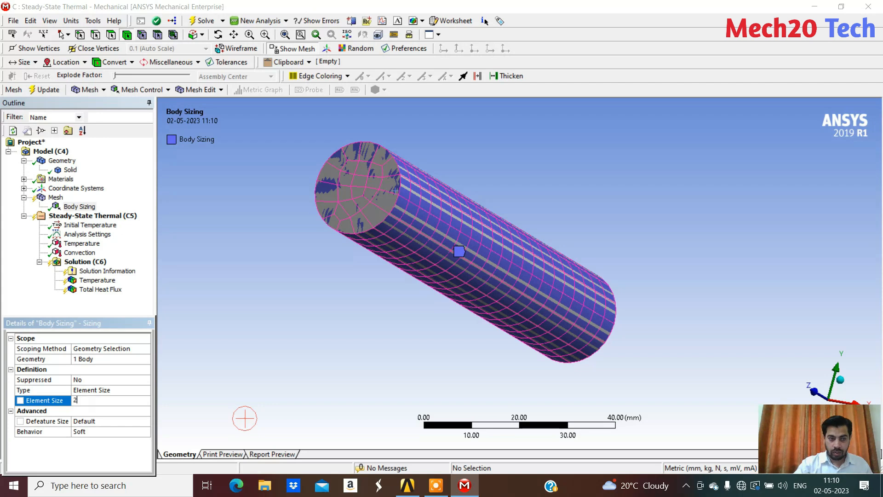
pyautogui.write('3')
pyautogui.click(244, 419)
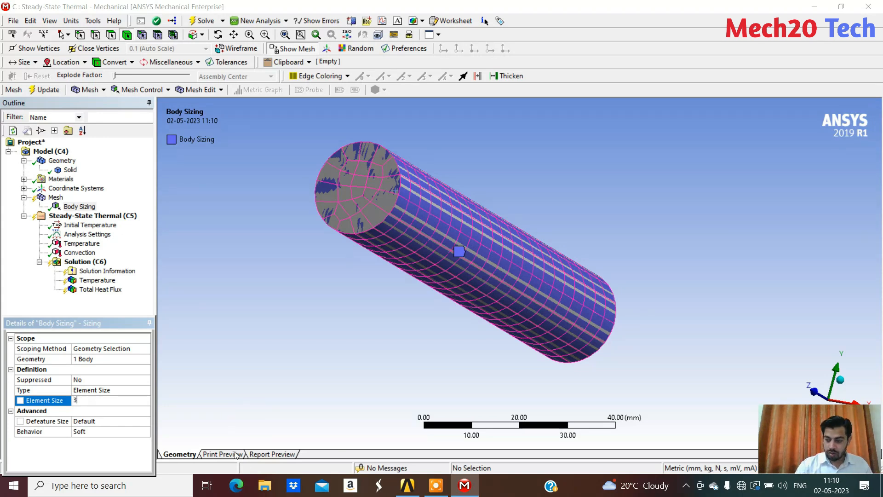
pyautogui.rightClick(56, 198)
pyautogui.click(128, 237)
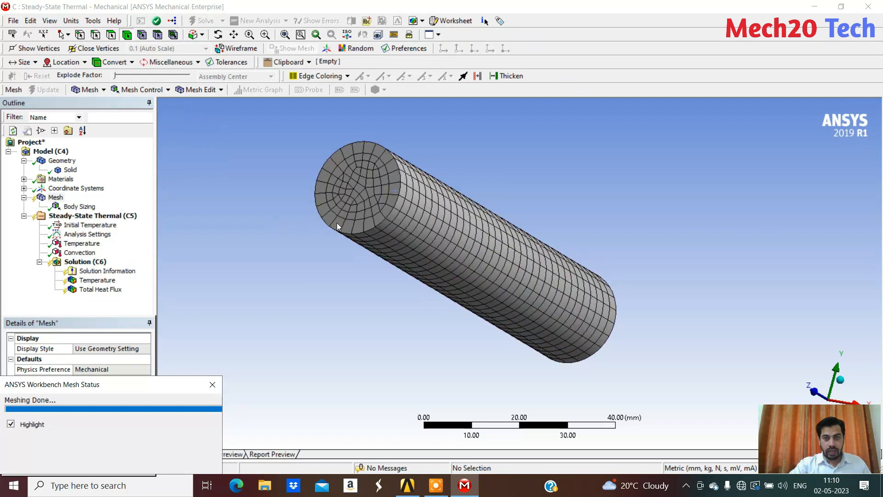
pyautogui.moveTo(501, 193)
pyautogui.mouseDown(button='middle')
pyautogui.moveTo(293, 197)
pyautogui.moveTo(290, 156)
pyautogui.mouseUp(button='middle')
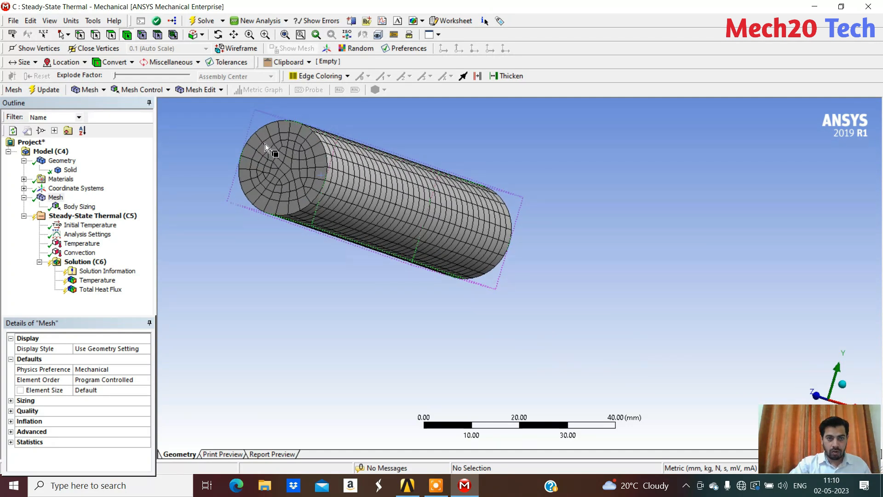
pyautogui.moveTo(272, 166); pyautogui.dragTo(261, 159, button='middle')
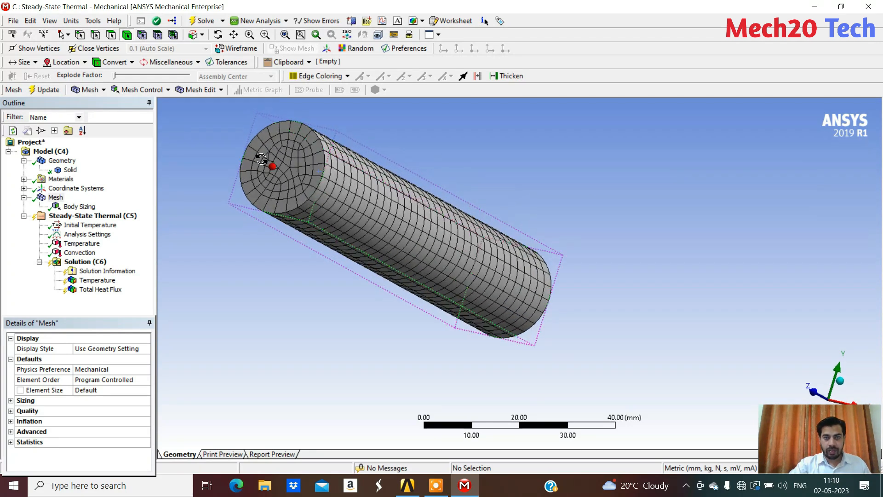
pyautogui.scroll(-2, 263, 160)
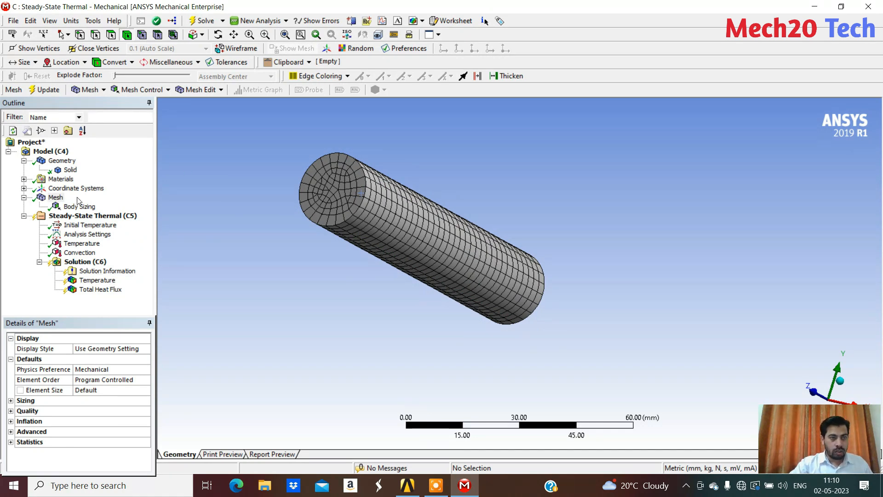
# Solve the Steady-State Thermal analysis
pyautogui.rightClick(86, 262)
pyautogui.click(147, 287)
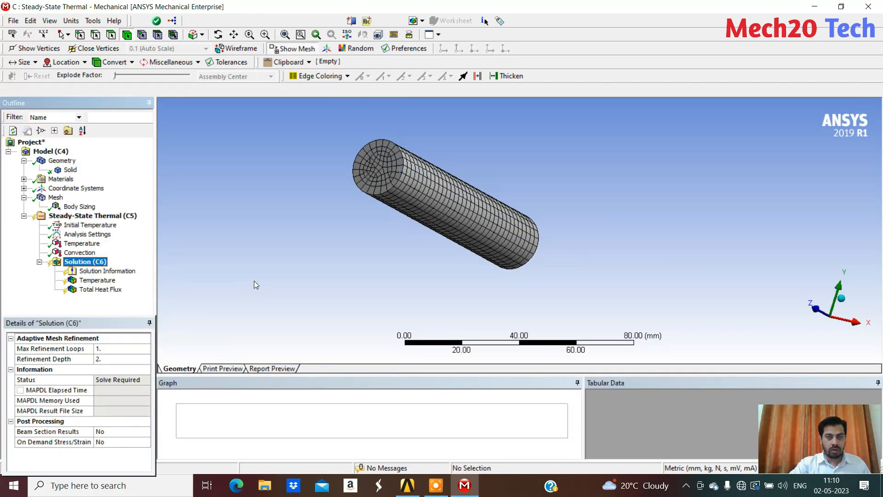
pyautogui.moveTo(344, 224); pyautogui.dragTo(343, 213, button='middle')
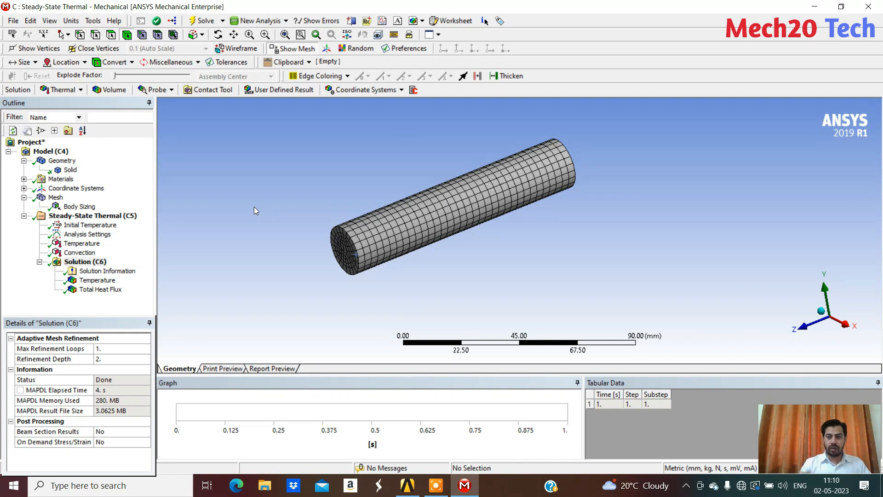
# Open the Temperature result and display its contours with the undeformed model instead of the element edges
pyautogui.click(97, 280)
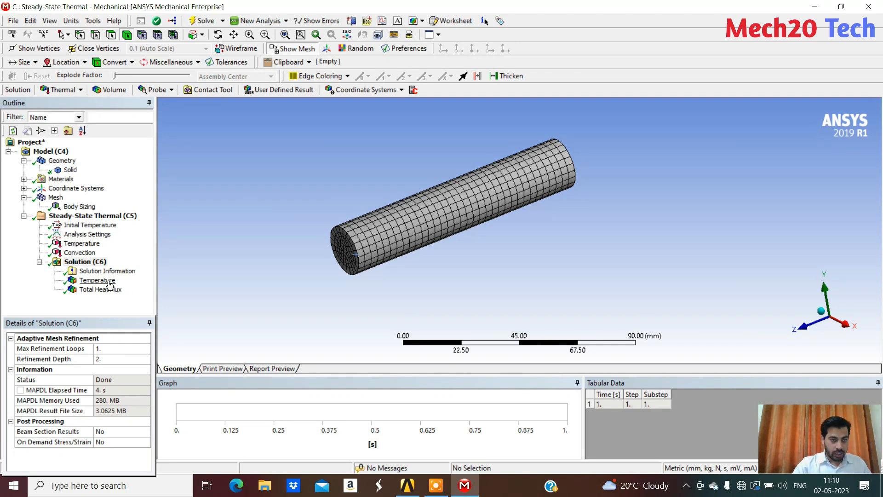
pyautogui.moveTo(276, 252); pyautogui.dragTo(419, 236, button='middle')
pyautogui.click(166, 90)
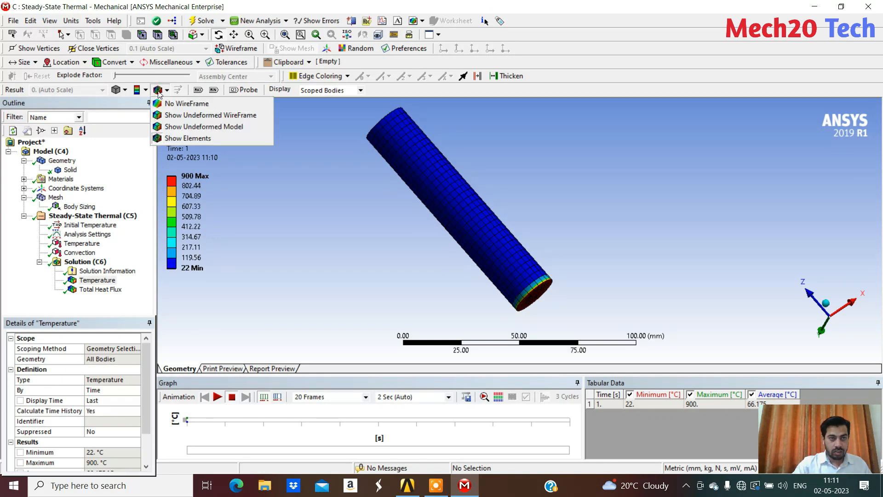
pyautogui.click(225, 127)
pyautogui.moveTo(559, 191); pyautogui.dragTo(563, 207, button='middle')
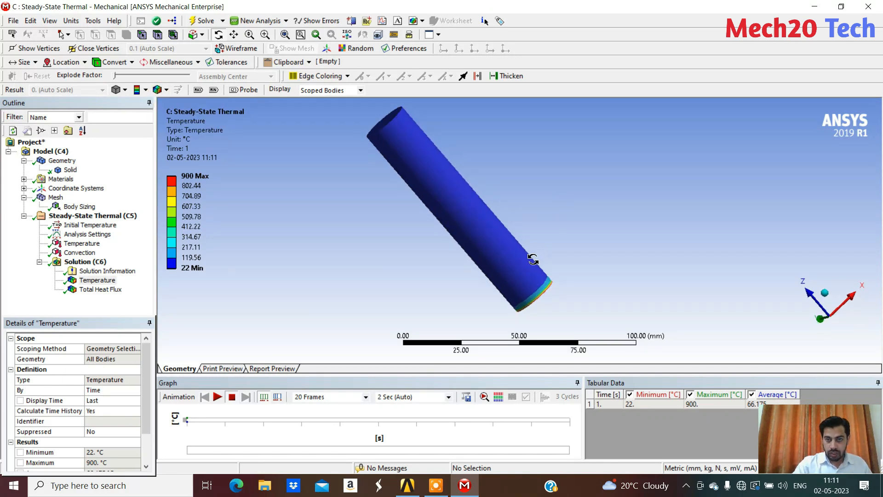
# Examine the temperature distribution along the cylinder and close up around the heated end face
pyautogui.scroll(4, 519, 268)
pyautogui.scroll(-3, 525, 278)
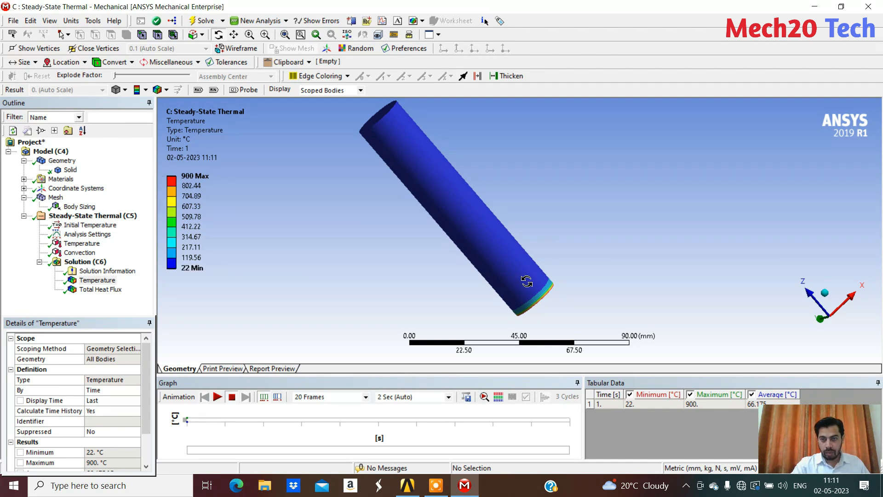
pyautogui.scroll(5, 461, 257)
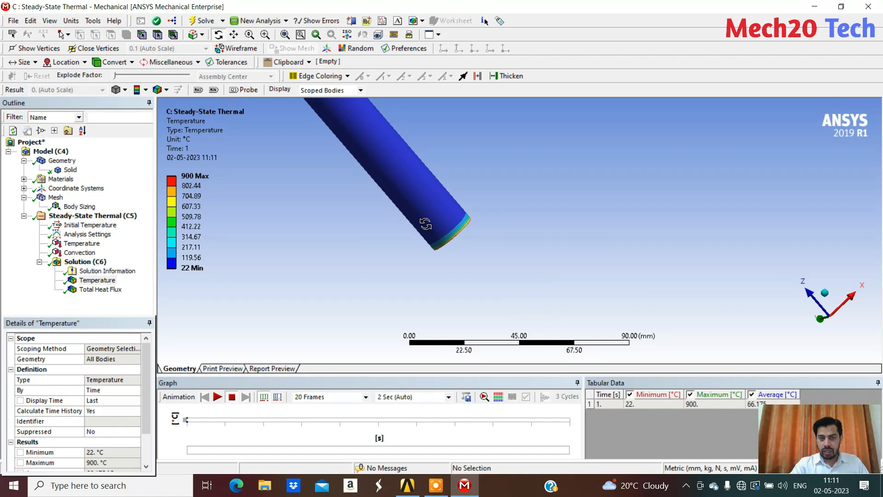
pyautogui.scroll(1, 410, 240)
pyautogui.keyDown('ctrl'); pyautogui.moveTo(351, 239); pyautogui.dragTo(653, 234, button='middle'); pyautogui.keyUp('ctrl')
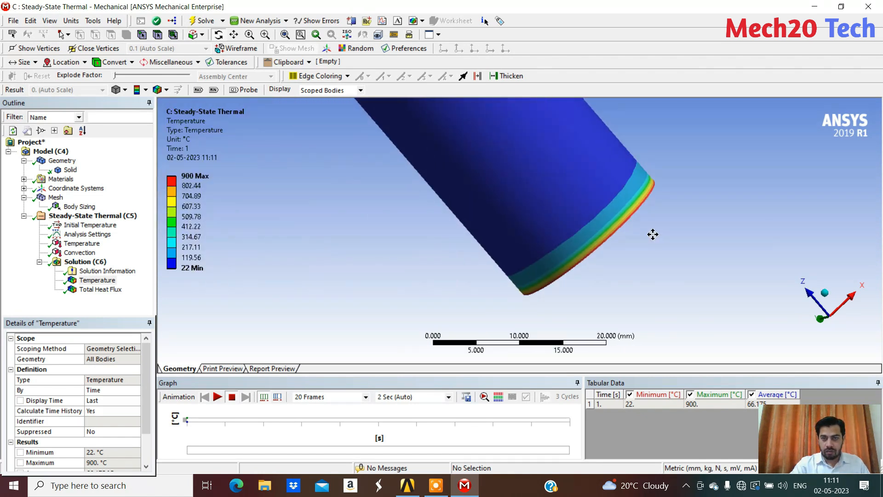
pyautogui.scroll(2, 653, 235)
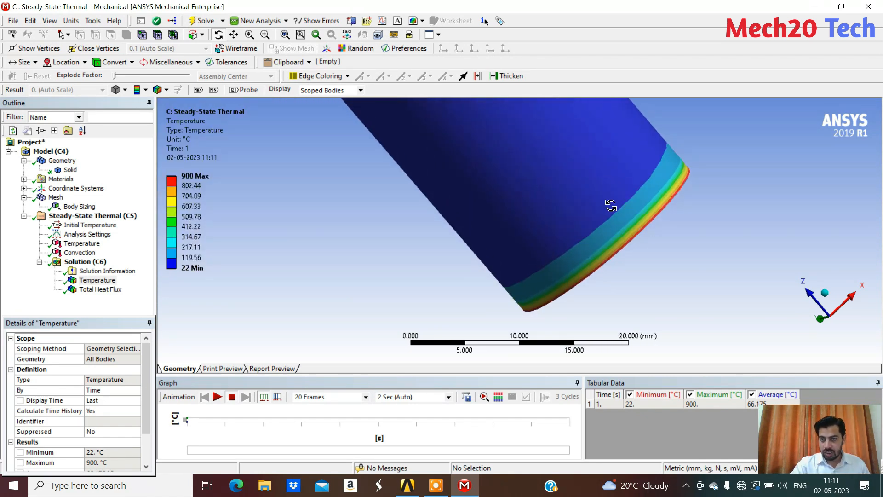
pyautogui.moveTo(655, 252); pyautogui.dragTo(638, 232)
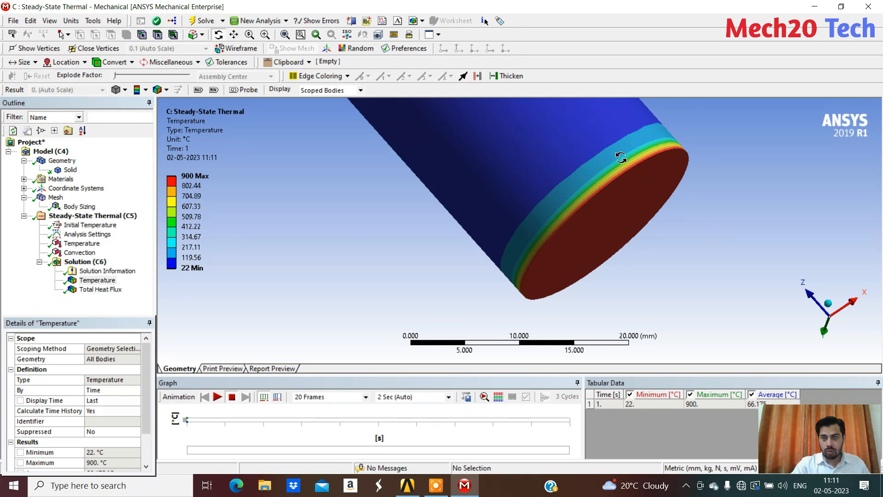
pyautogui.scroll(-10, 610, 141)
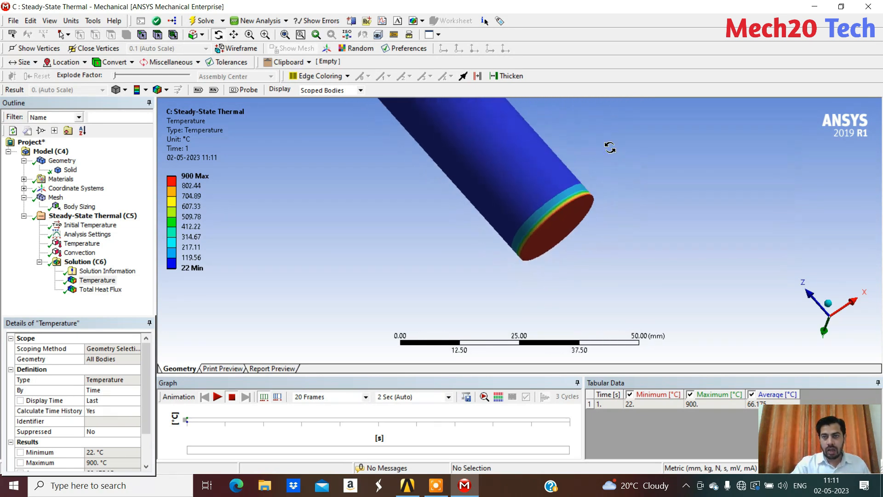
pyautogui.scroll(-1, 480, 160)
pyautogui.moveTo(392, 172); pyautogui.dragTo(439, 209, button='middle')
pyautogui.scroll(-1, 425, 188)
pyautogui.scroll(4, 439, 210)
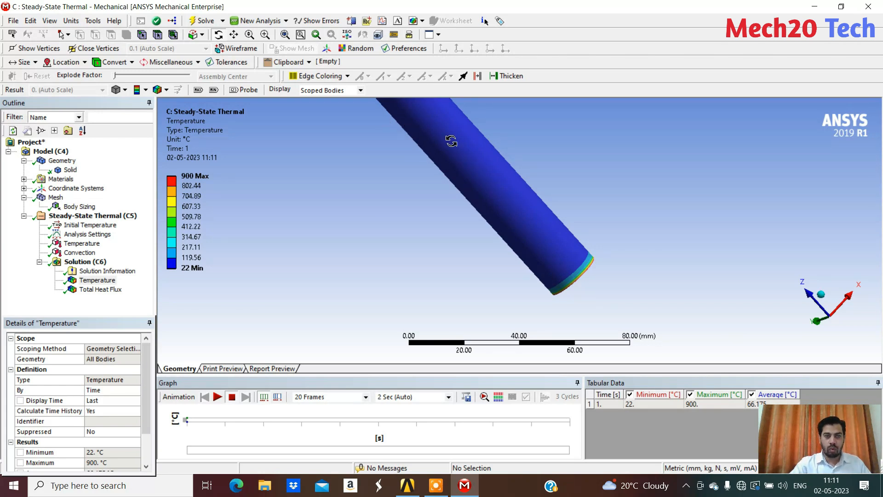
pyautogui.scroll(2, 434, 214)
pyautogui.moveTo(593, 265); pyautogui.dragTo(602, 221)
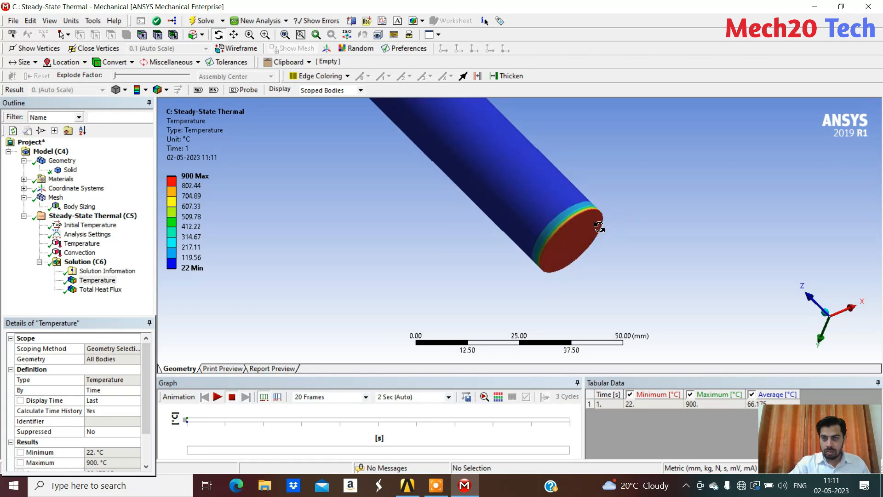
pyautogui.scroll(4, 598, 240)
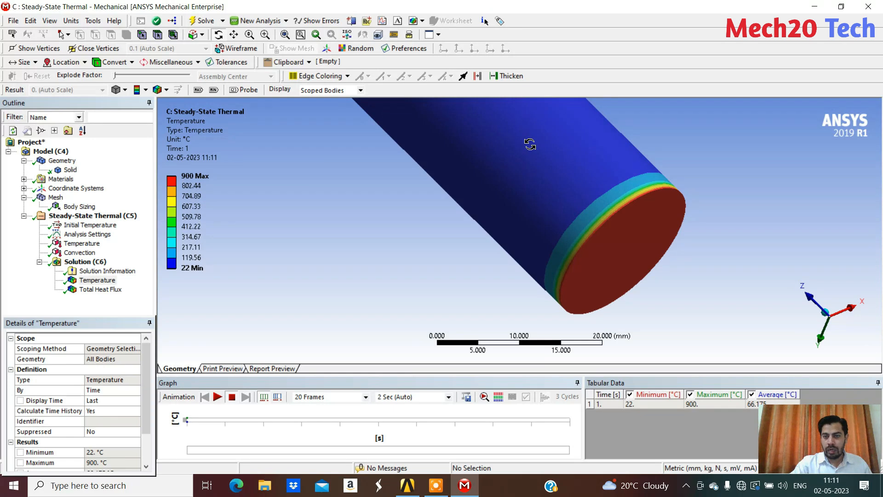
pyautogui.moveTo(481, 170); pyautogui.dragTo(504, 184)
# Open the Total Heat Flux result and examine its distribution over the whole cylinder
pyautogui.click(89, 291)
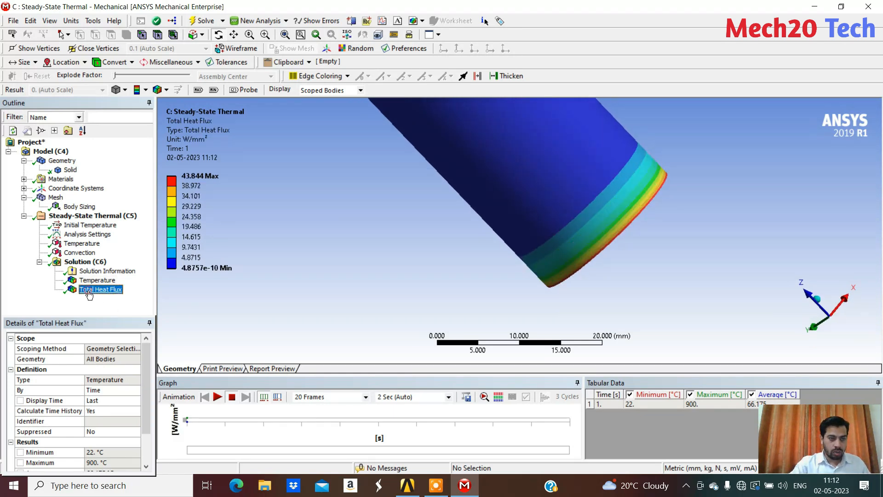
pyautogui.scroll(-5, 462, 208)
pyautogui.moveTo(350, 198); pyautogui.dragTo(261, 198)
pyautogui.scroll(-1, 421, 267)
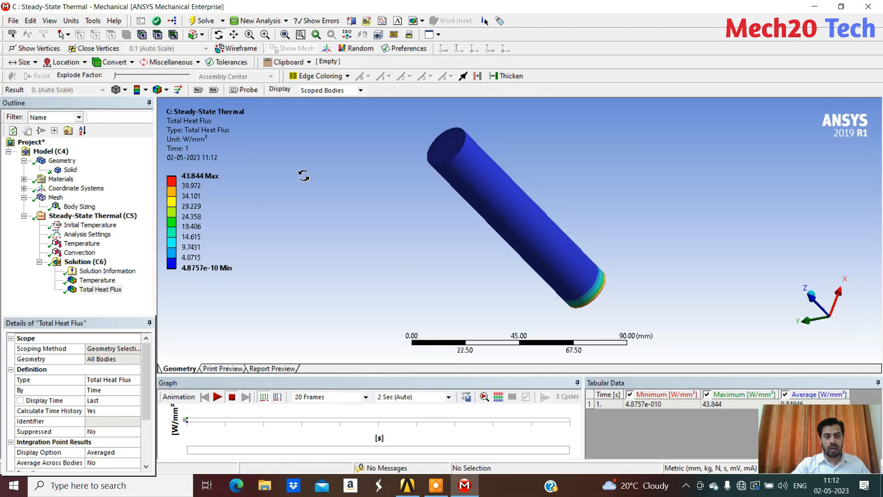